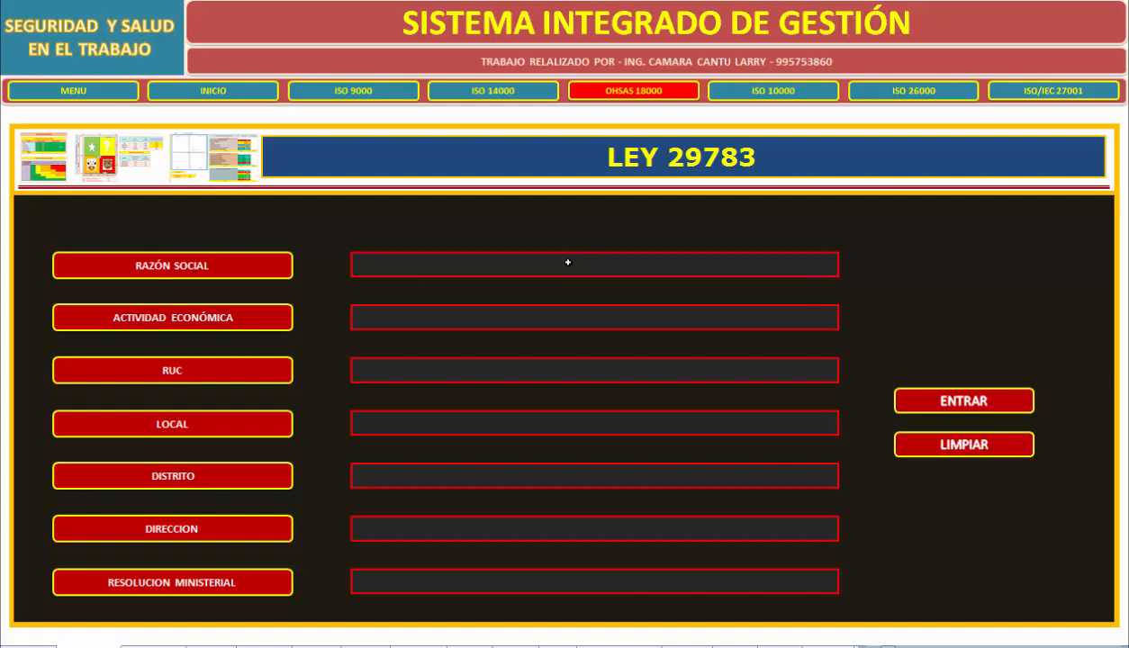
Enter EMPRESA XXX as the company's Razón Social and choose MINAS Y CANTERAS as its Actividad Económica.
{"action": "left_click", "coordinate": [568, 263]}
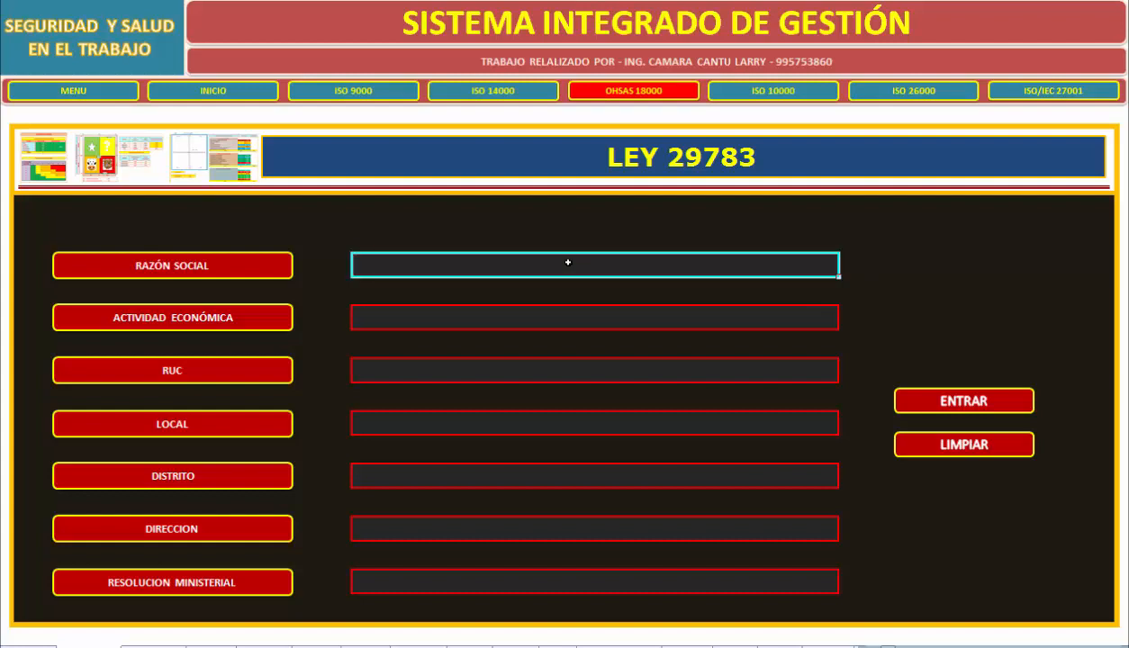
{"action": "type", "text": "EMPRESA"}
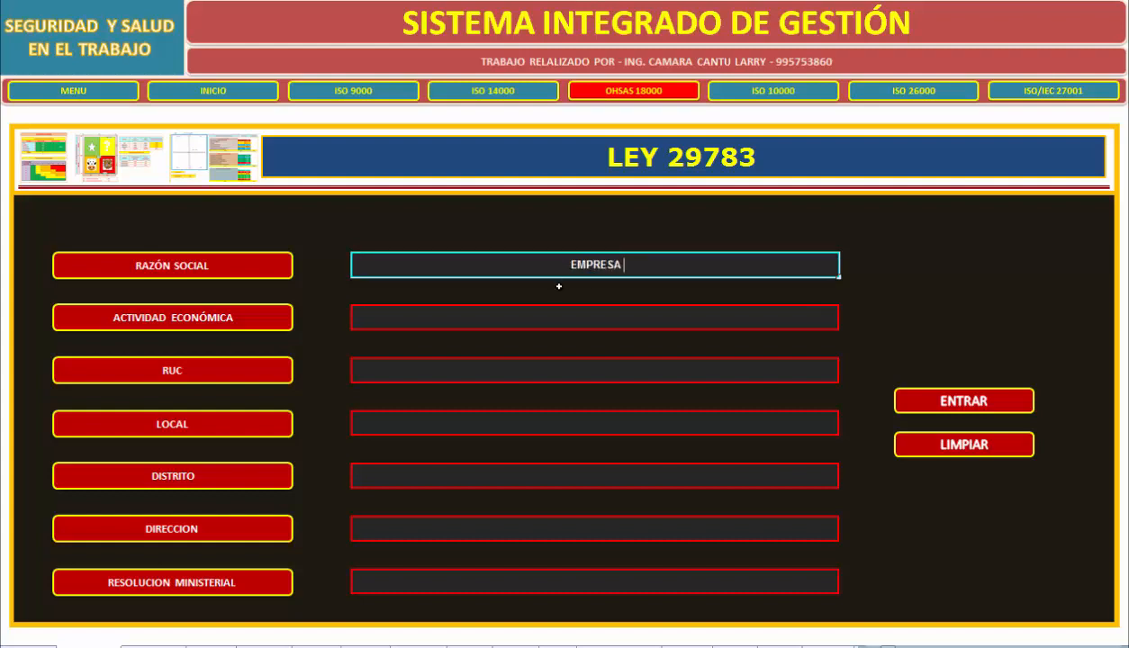
{"action": "type", "text": " XXX"}
{"action": "key", "text": "Return"}
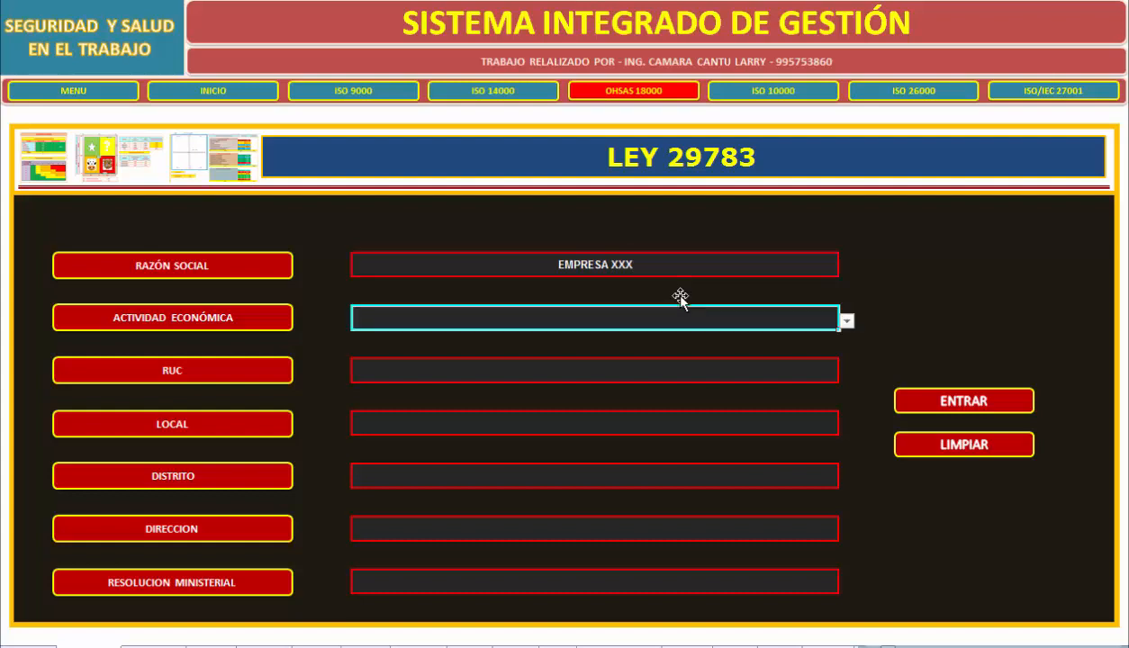
{"action": "key", "text": "alt+Down"}
{"action": "key", "text": "Down"}
{"action": "key", "text": "Down"}
{"action": "key", "text": "Escape"}
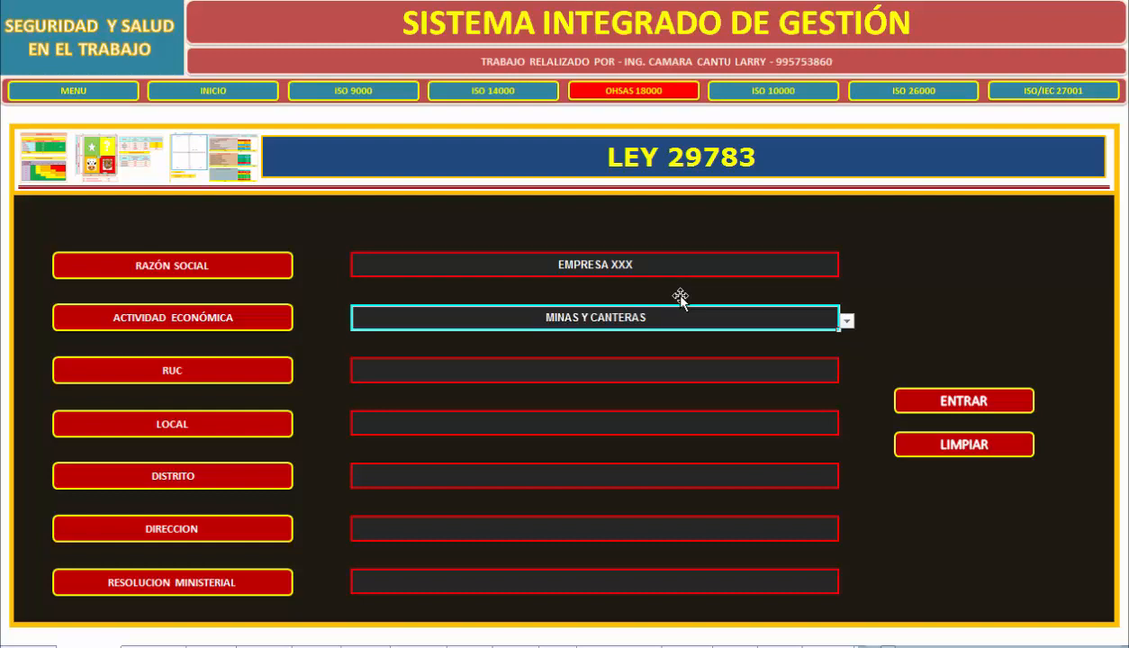
{"action": "key", "text": "Return"}
Enter the company's RUC number and set Local to LOCAL PINCIPAL.
{"action": "type", "text": "789"}
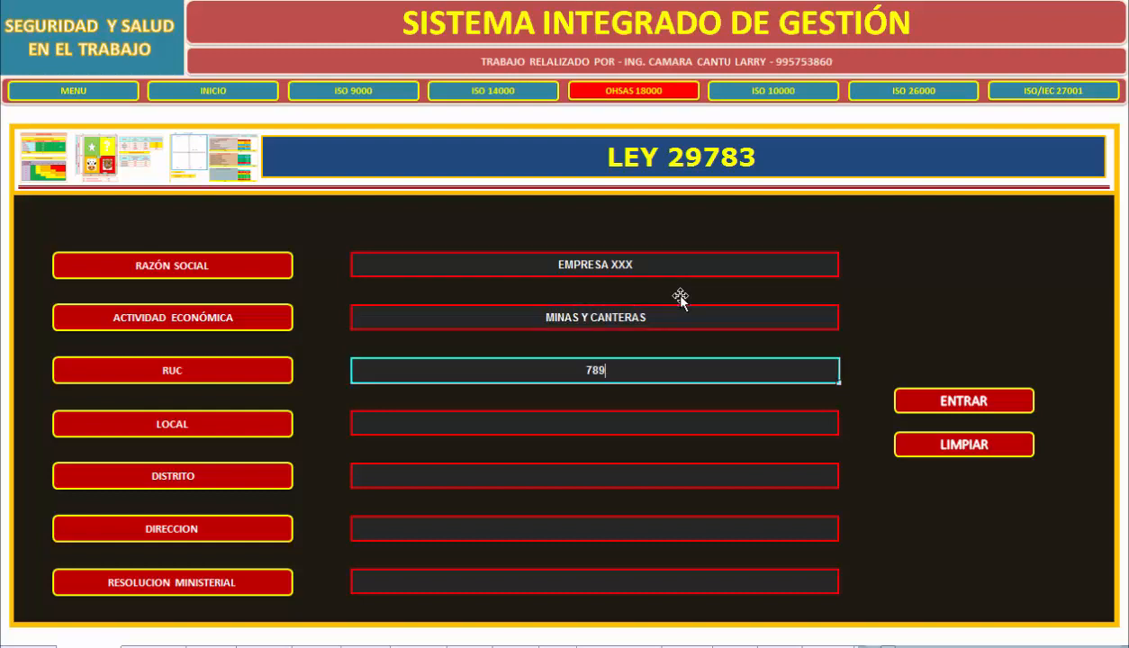
{"action": "type", "text": "654768"}
{"action": "key", "text": "Return"}
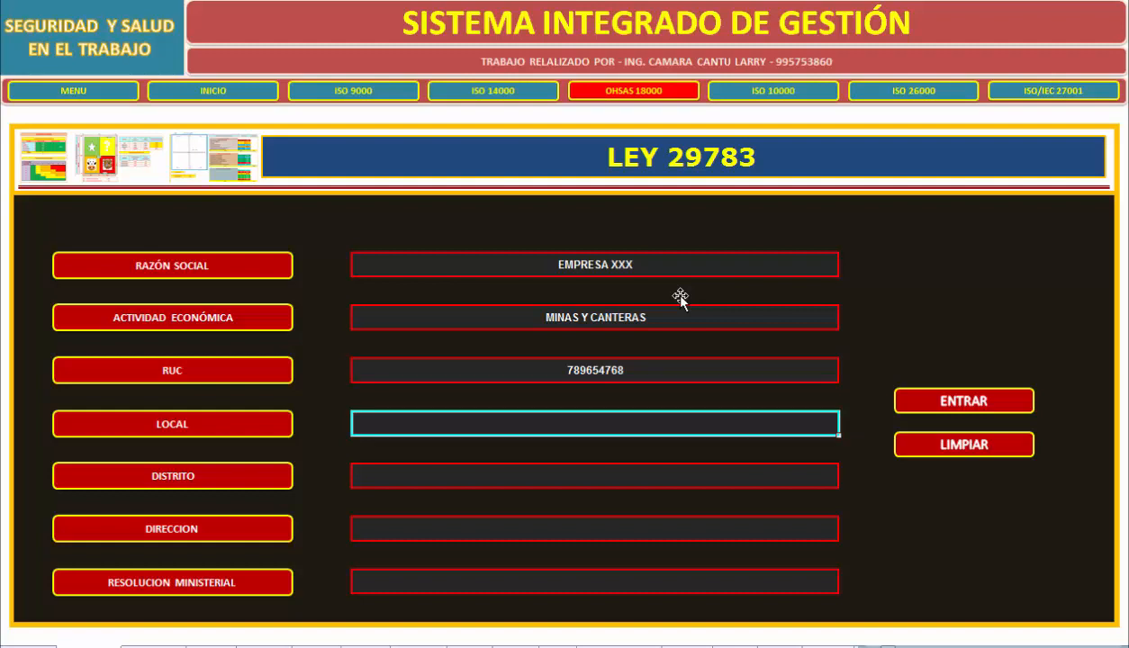
{"action": "type", "text": "LOCAL PINCIPAL"}
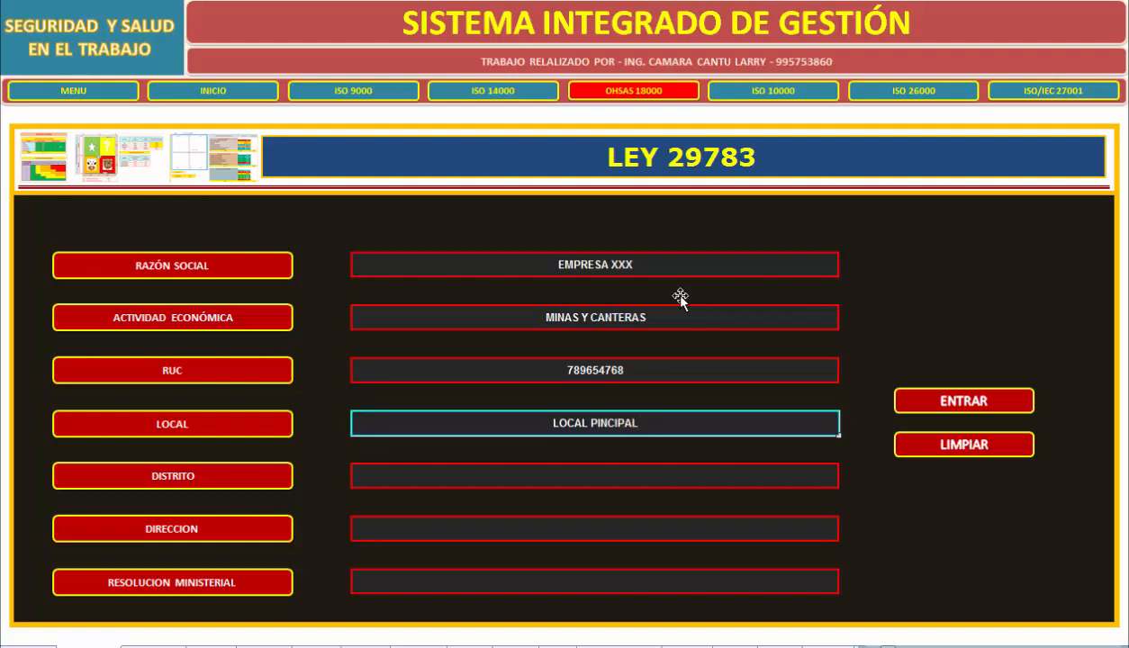
{"action": "key", "text": "Return"}
Set the company's Distrito to LINCE and enter its street address under Direccion.
{"action": "type", "text": "LINCE"}
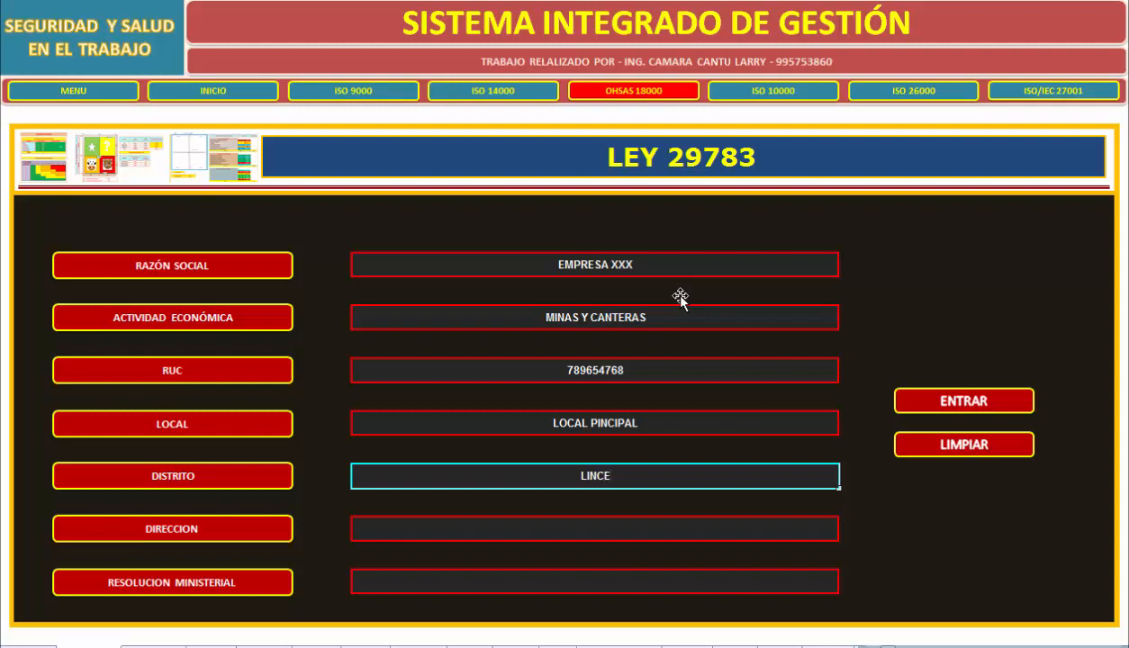
{"action": "key", "text": "Return"}
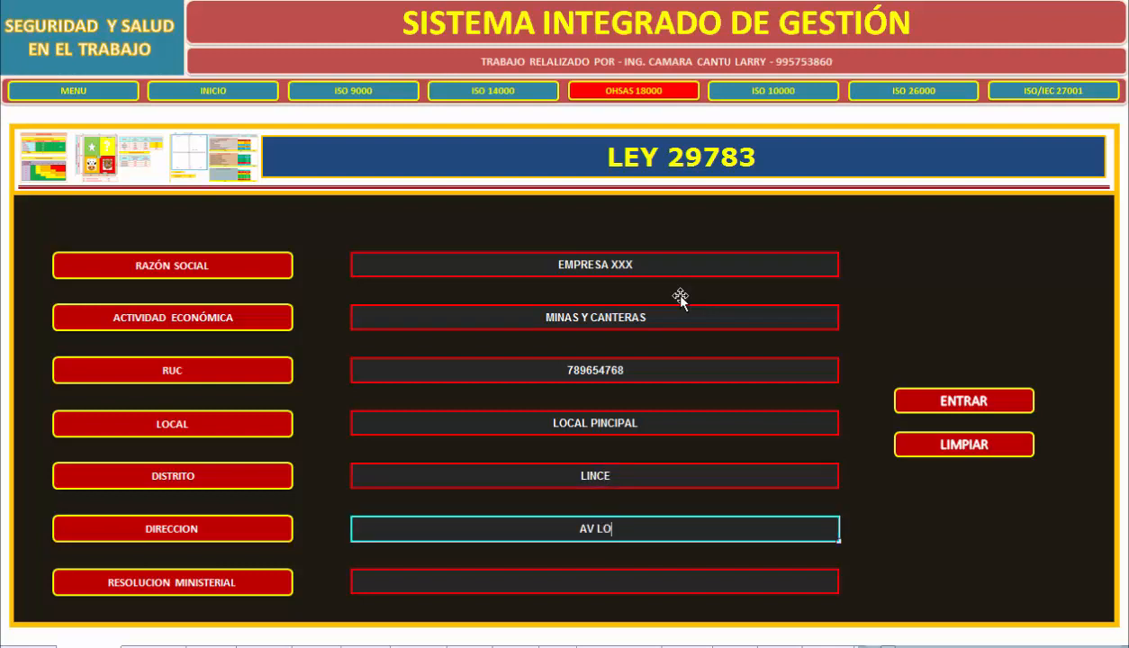
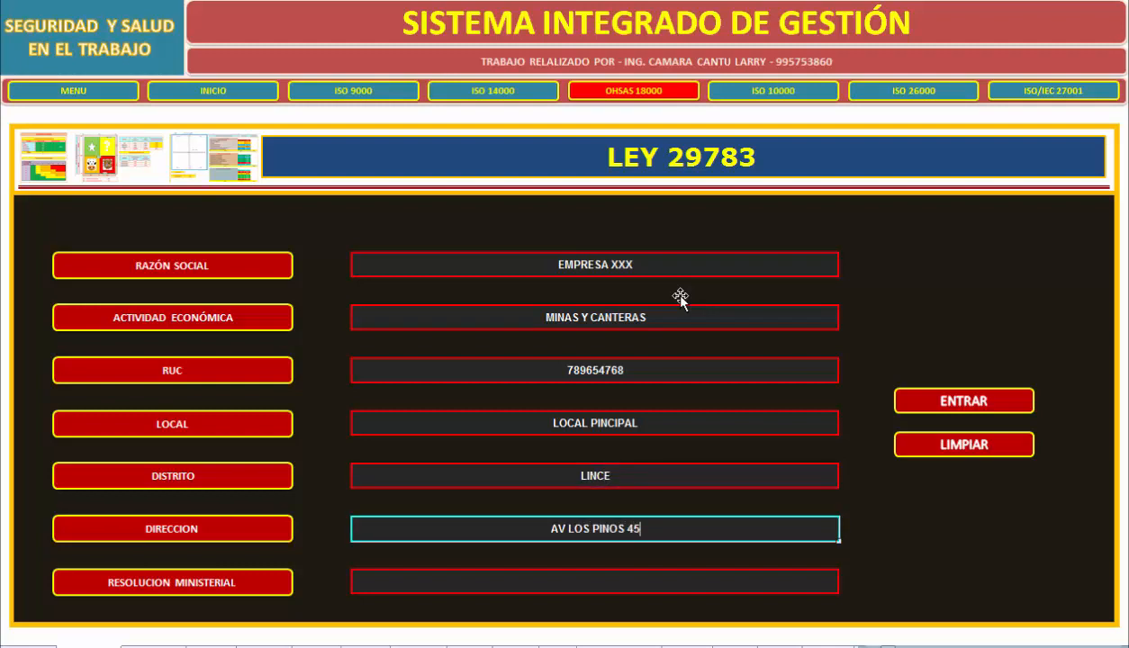
{"action": "key", "text": "Return"}
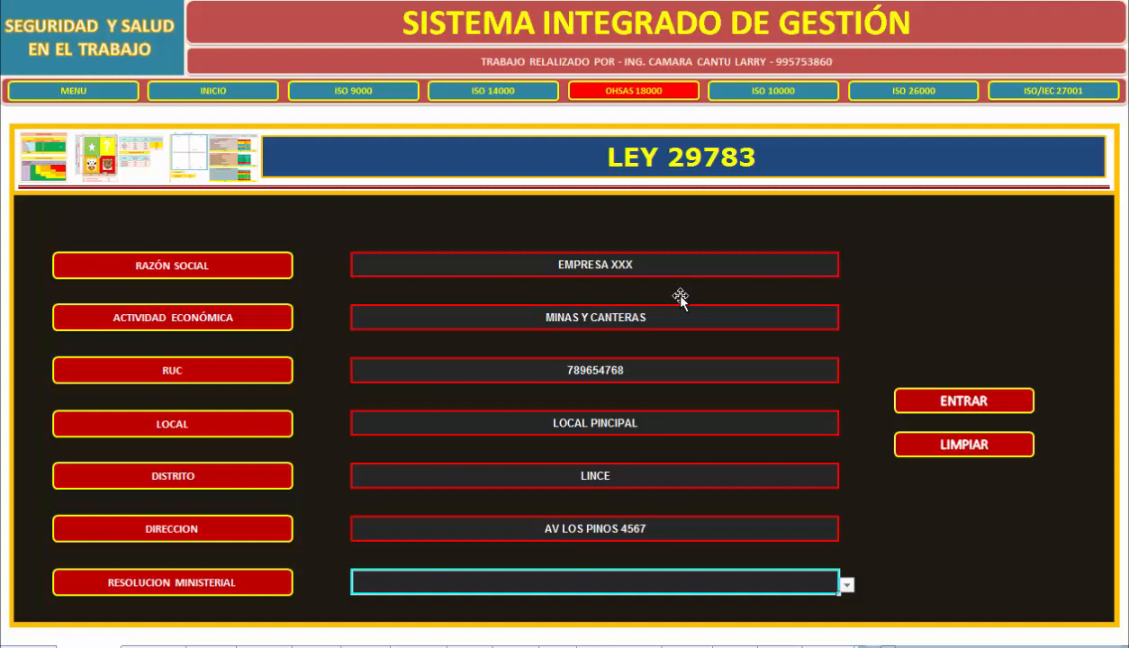
Choose N° 050-2013-TR as the Resolucion Ministerial.
{"action": "key", "text": "alt+Down"}
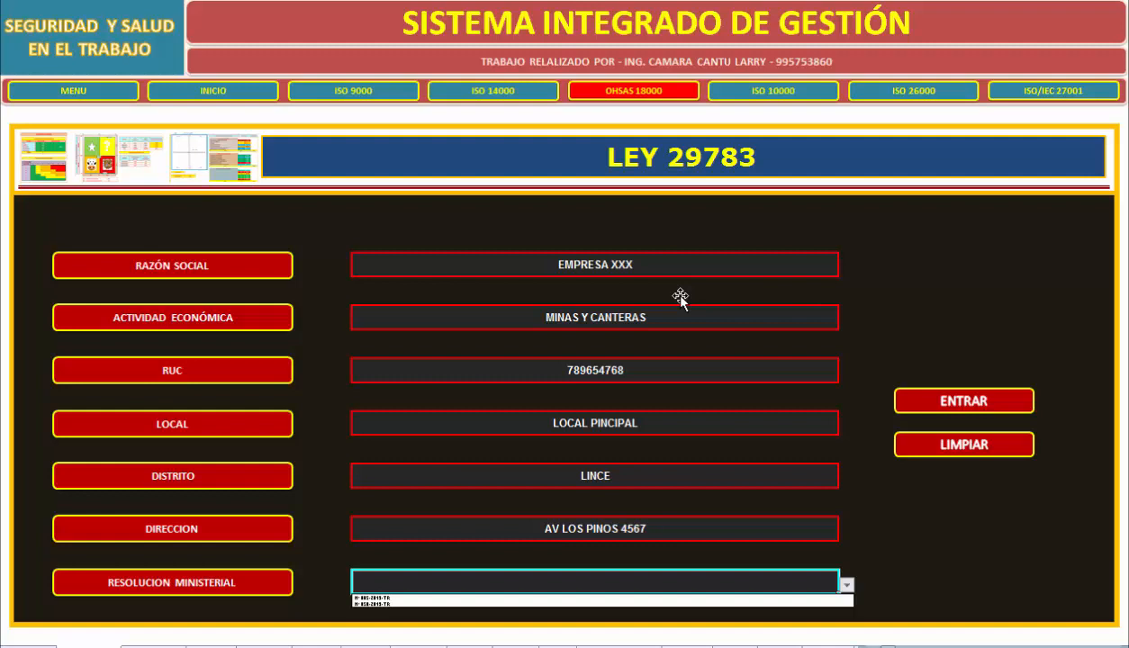
{"action": "key", "text": "Down"}
{"action": "key", "text": "Down"}
{"action": "key", "text": "Return"}
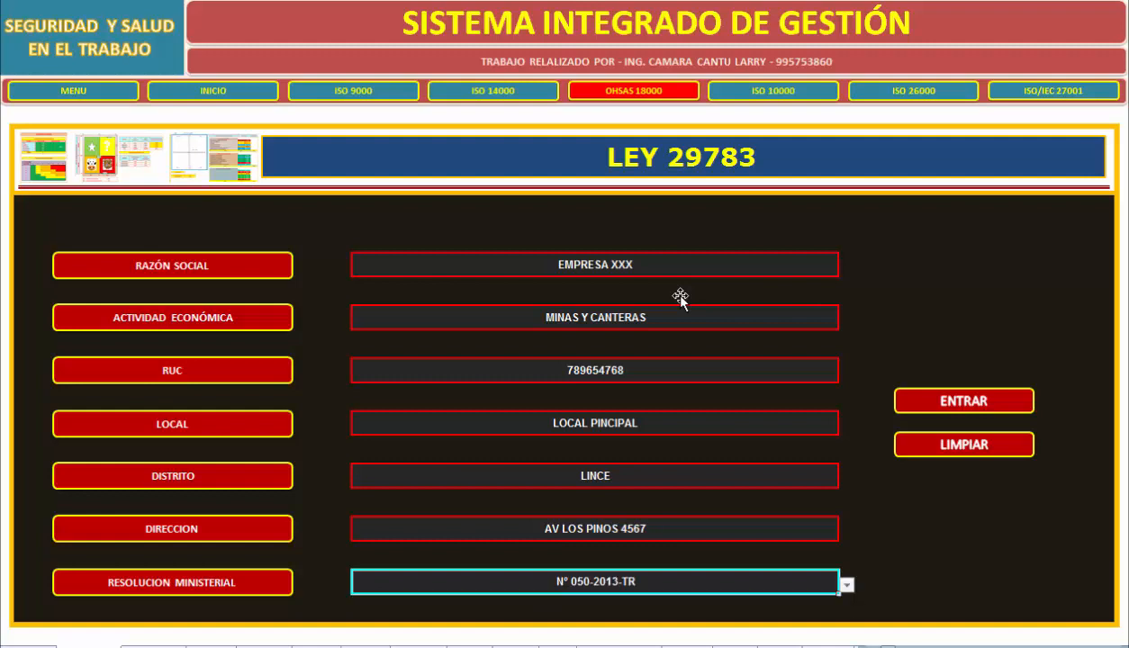
Try N° 085-2013-TR as the Resolucion Ministerial and set it back to N° 050-2013-TR.
{"action": "key", "text": "alt+Down"}
{"action": "key", "text": "Down"}
{"action": "key", "text": "Return"}
{"action": "key", "text": "alt+Down"}
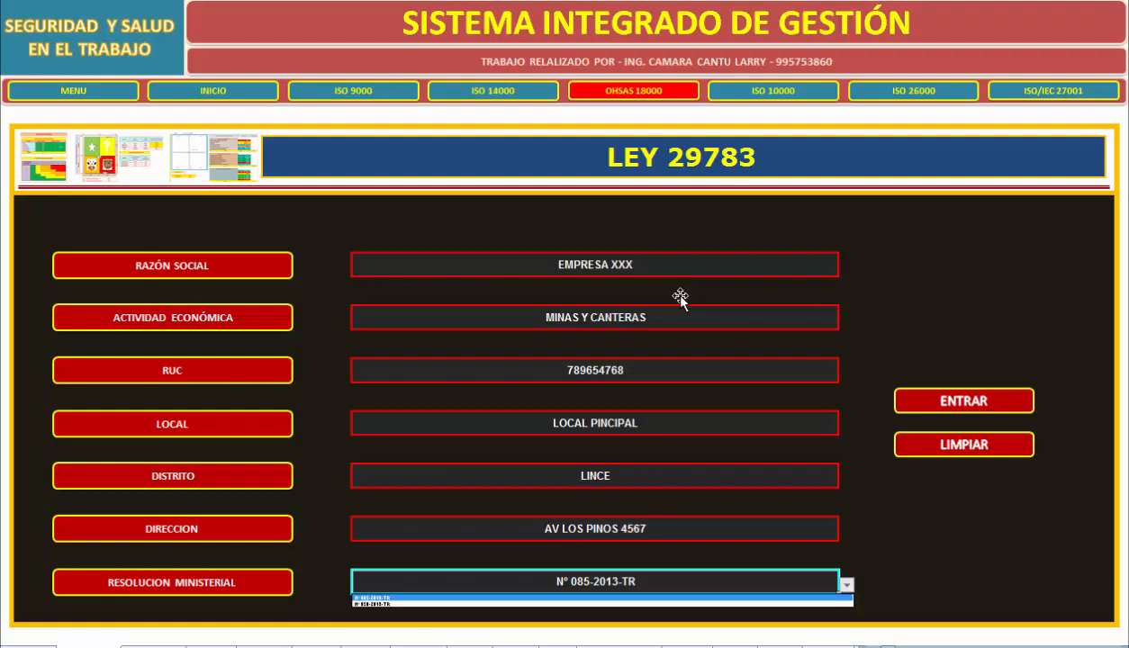
{"action": "key", "text": "Down"}
{"action": "key", "text": "Return"}
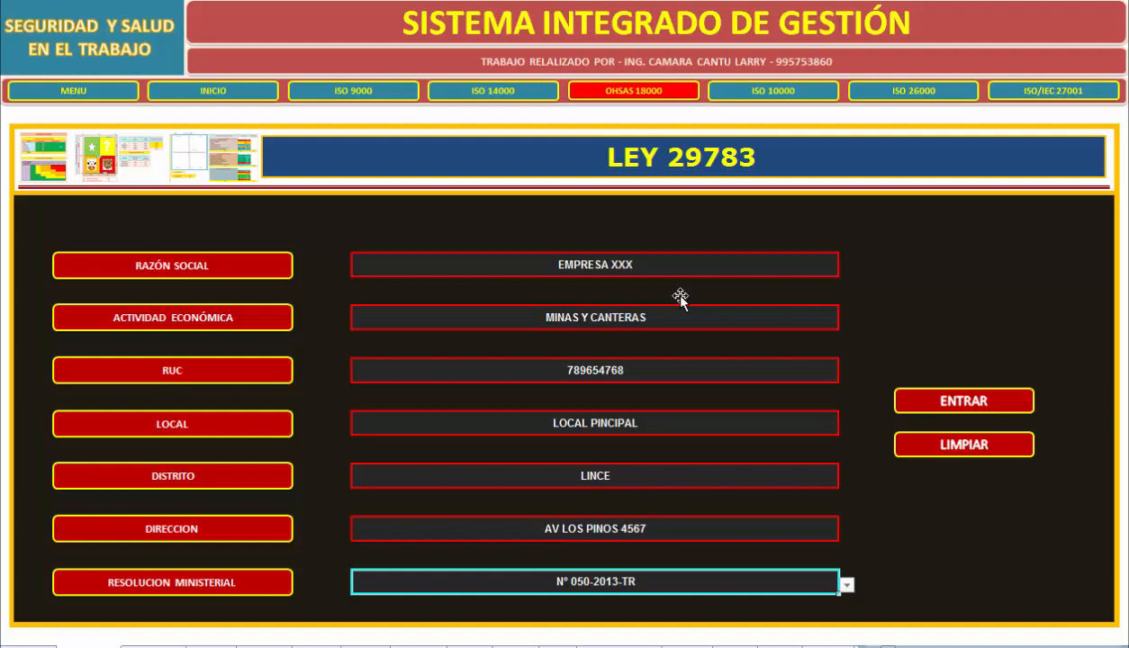
{"action": "key", "text": "Return"}
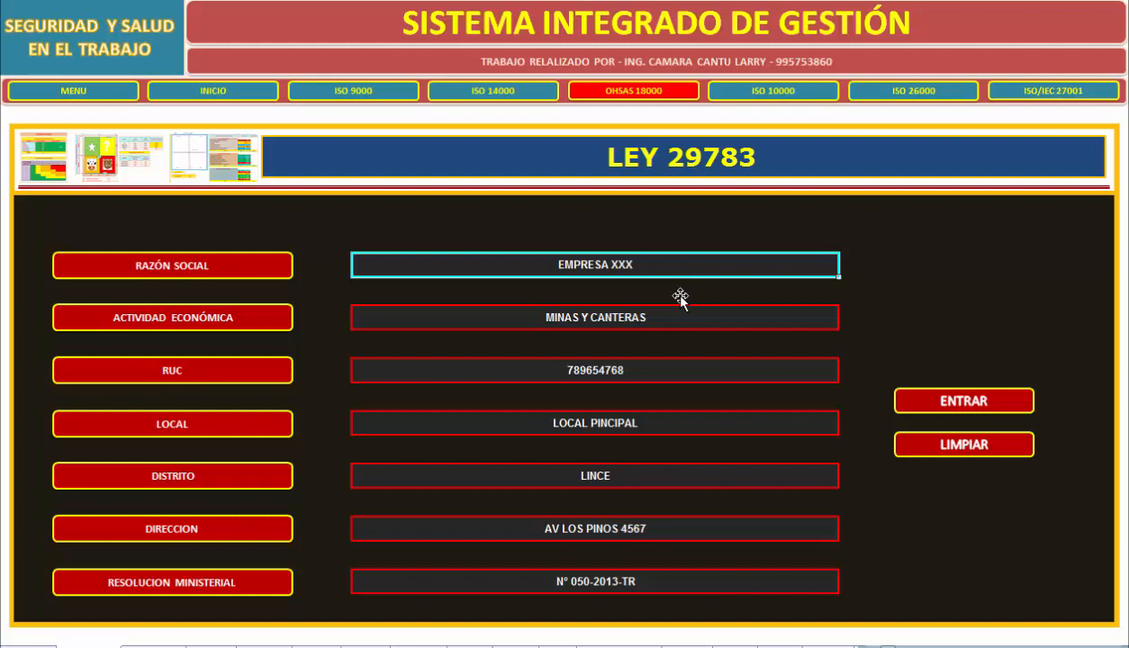
View the BASE DE DATOS sheet and the REGISTRO DE NUEVOS EMPLEADOS form, ending on BASE DE DATOS.
{"action": "key", "text": "ctrl+Page_Down"}
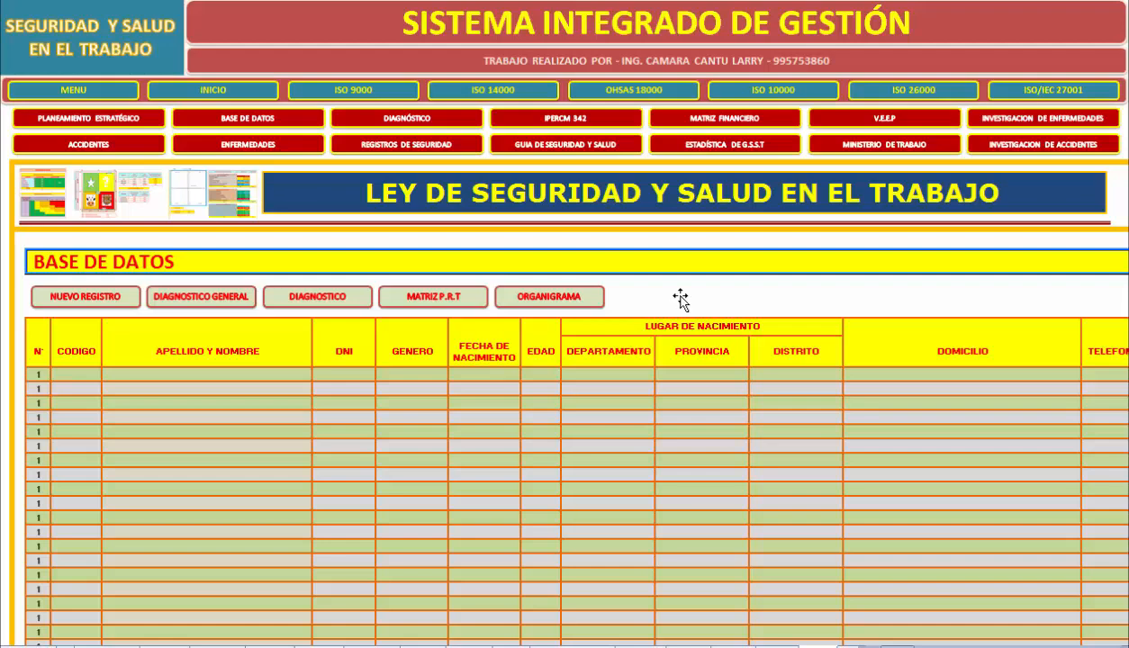
{"action": "key", "text": "ctrl+Page_Up"}
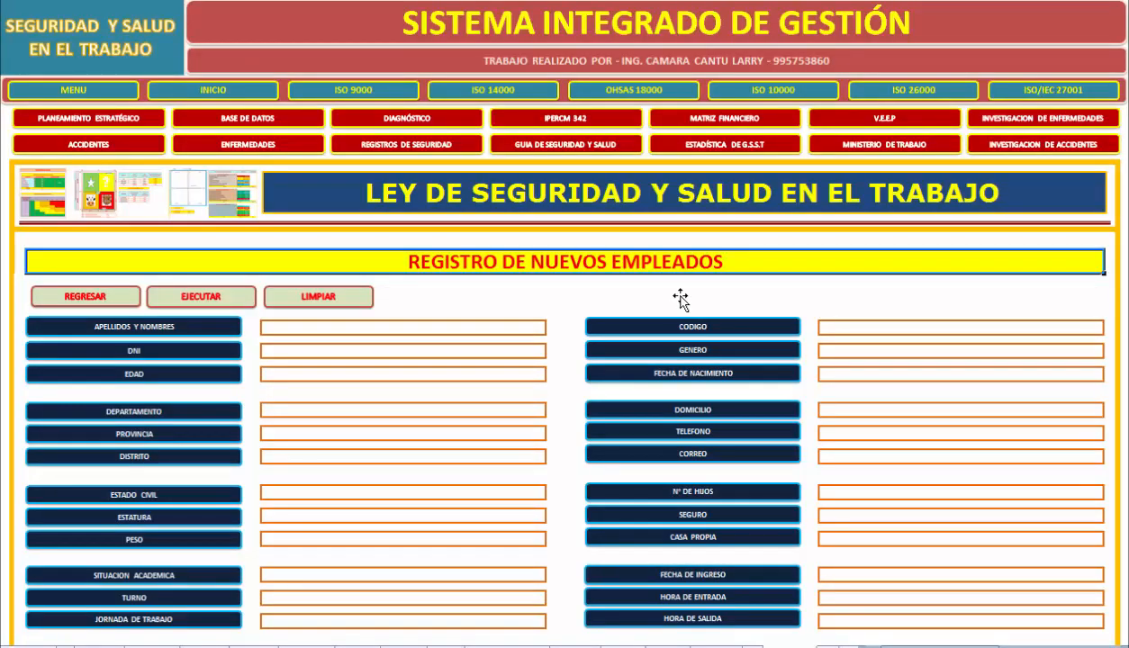
{"action": "key", "text": "Tab"}
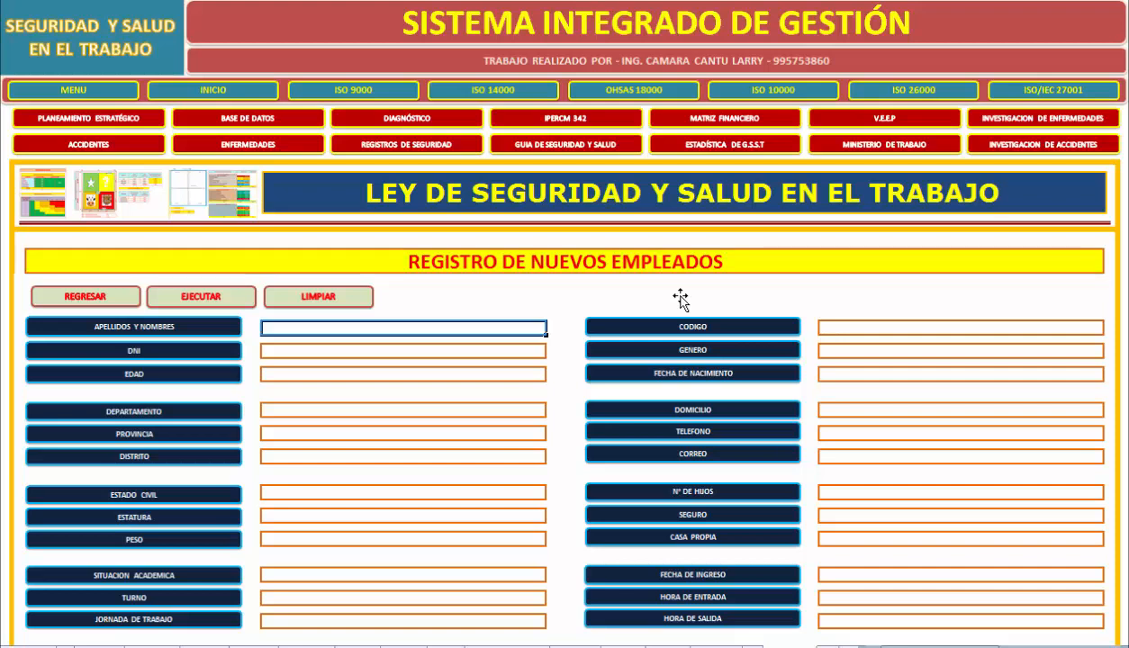
{"action": "key", "text": "ctrl+Page_Down"}
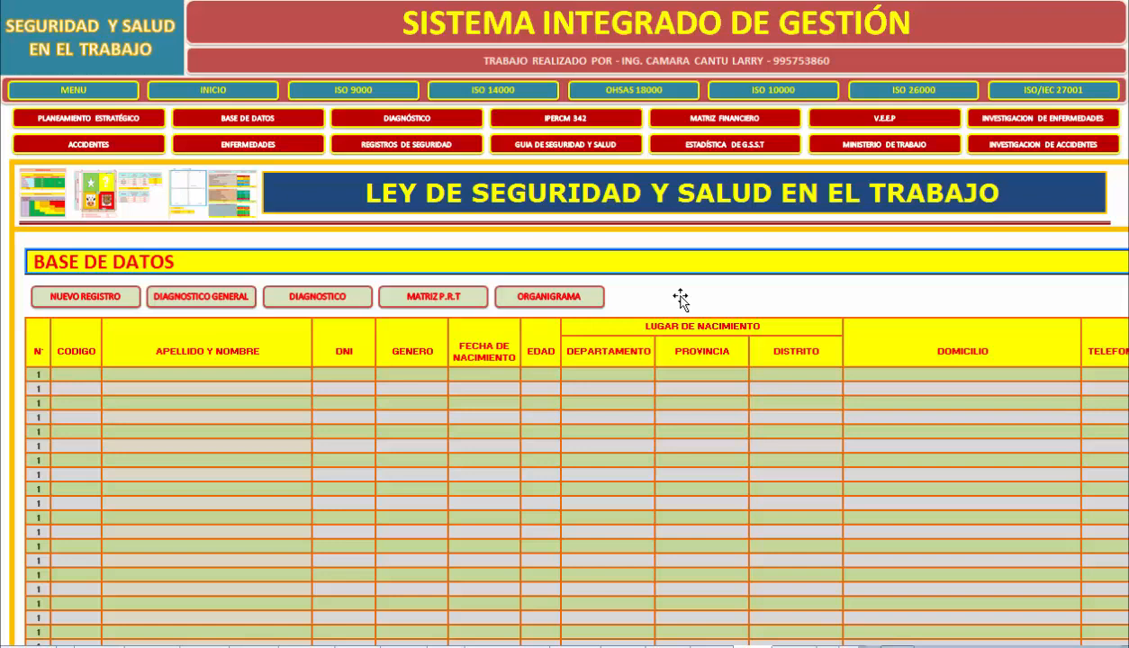
Start the first employee record with Codigo 000-1 and the employee's full name.
{"action": "key", "text": "Tab"}
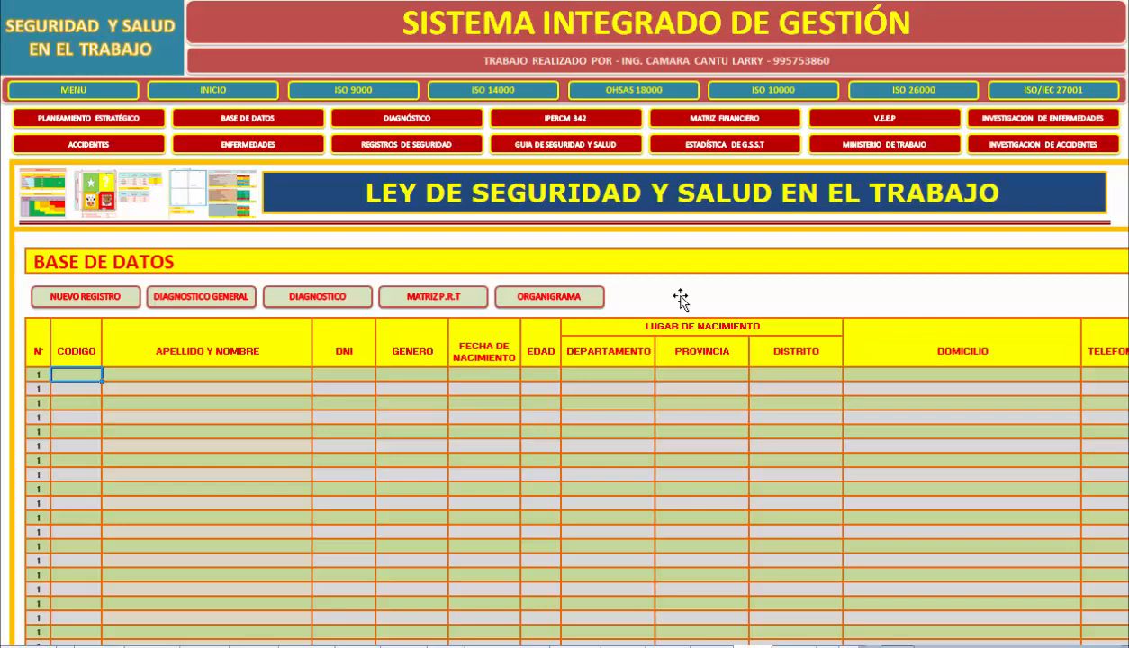
{"action": "type", "text": "000-1"}
{"action": "key", "text": "Tab"}
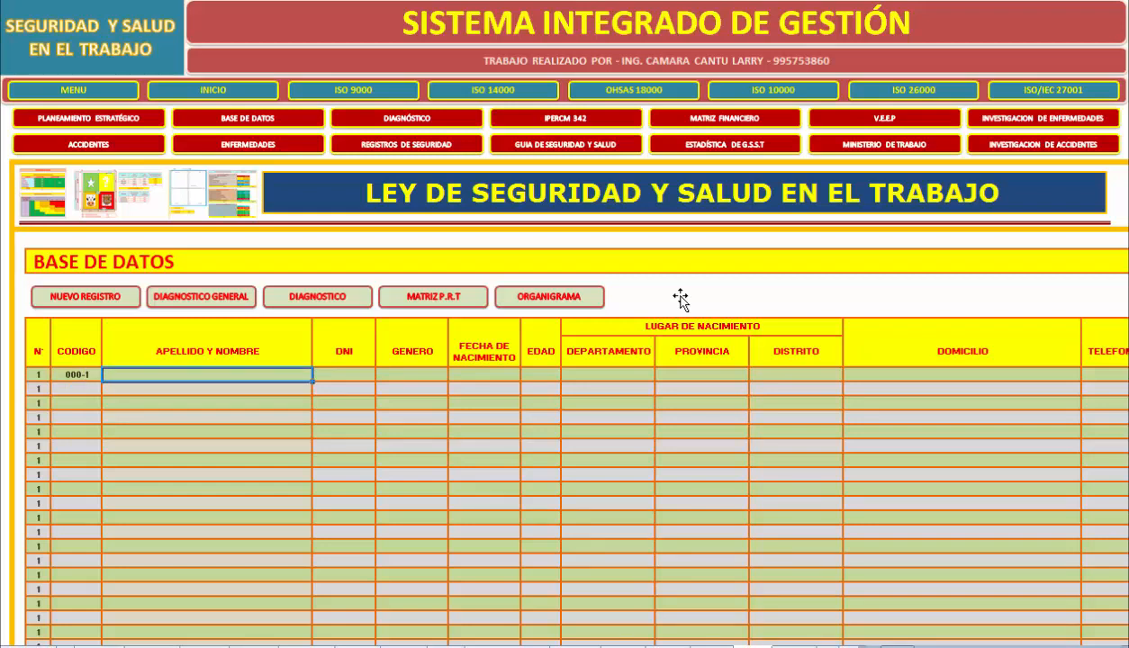
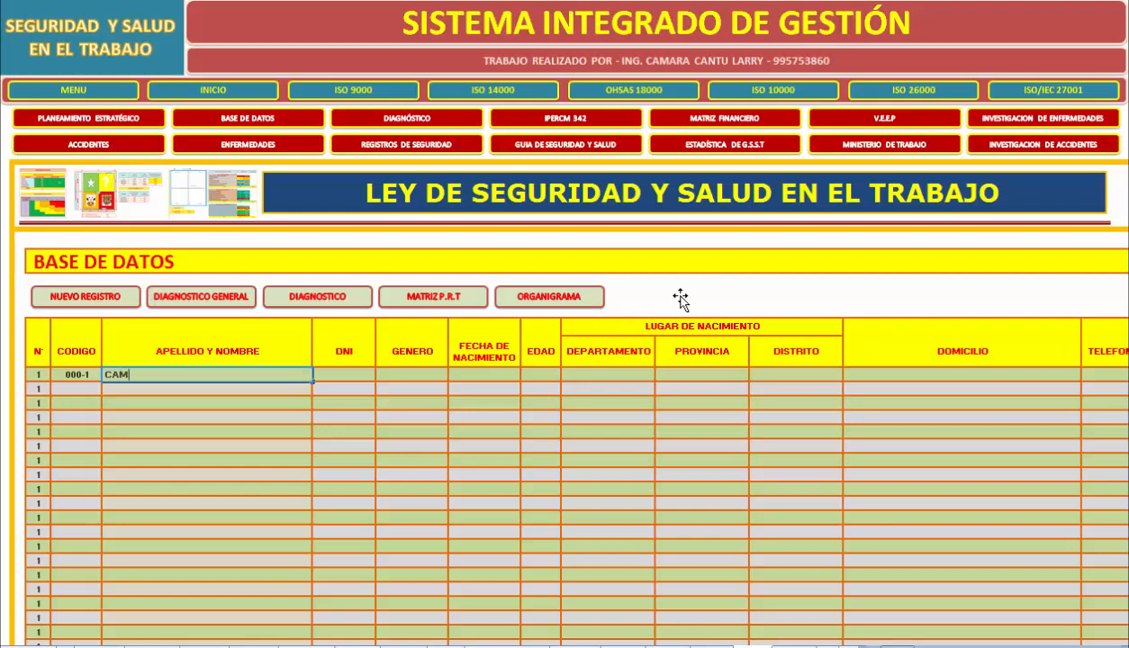
{"action": "key", "text": "Tab"}
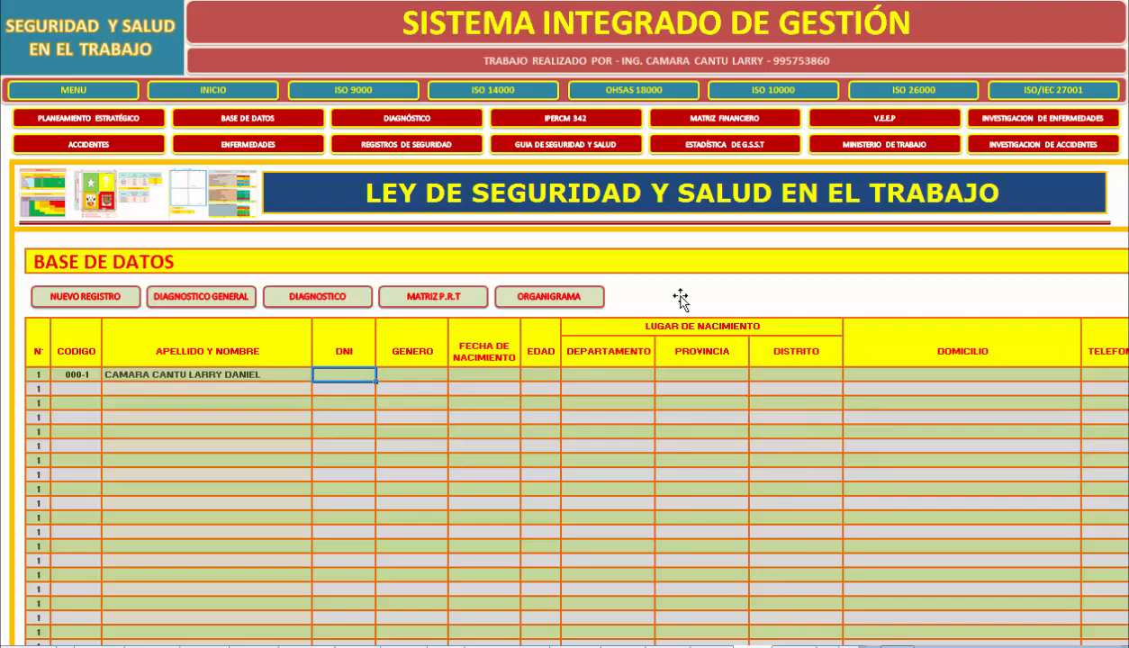
Enter the first employee's DNI number and set Genero to MASCULINO.
{"action": "key", "text": "Tab"}
{"action": "type", "text": "MASCU"}
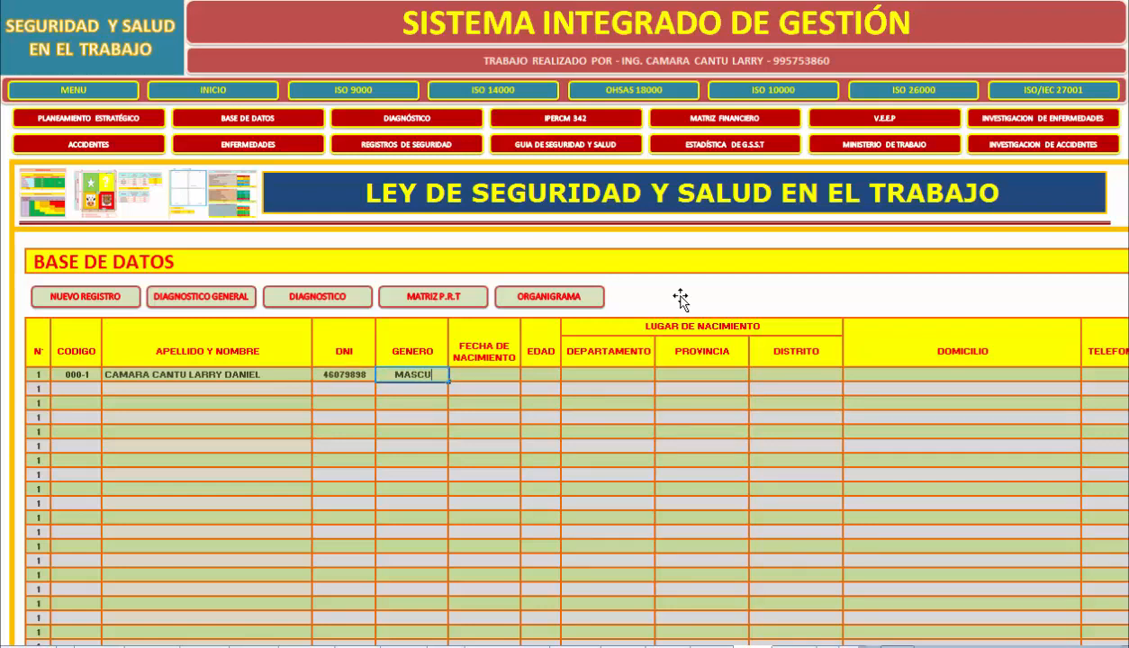
{"action": "type", "text": "LINO"}
{"action": "key", "text": "Tab"}
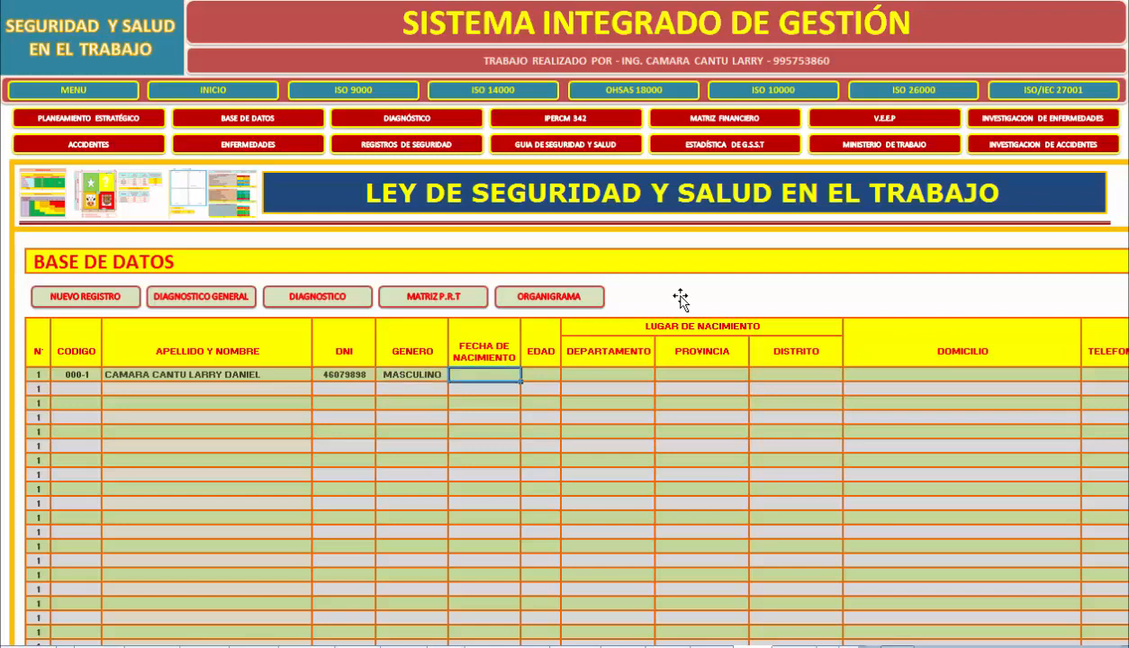
Fill in the first employee's date of birth.
{"action": "type", "text": "01/03/1"}
{"action": "type", "text": "989"}
{"action": "key", "text": "Tab"}
Set the employee's place of birth to LIMA for Departamento, Provincia and Distrito.
{"action": "key", "text": "Tab"}
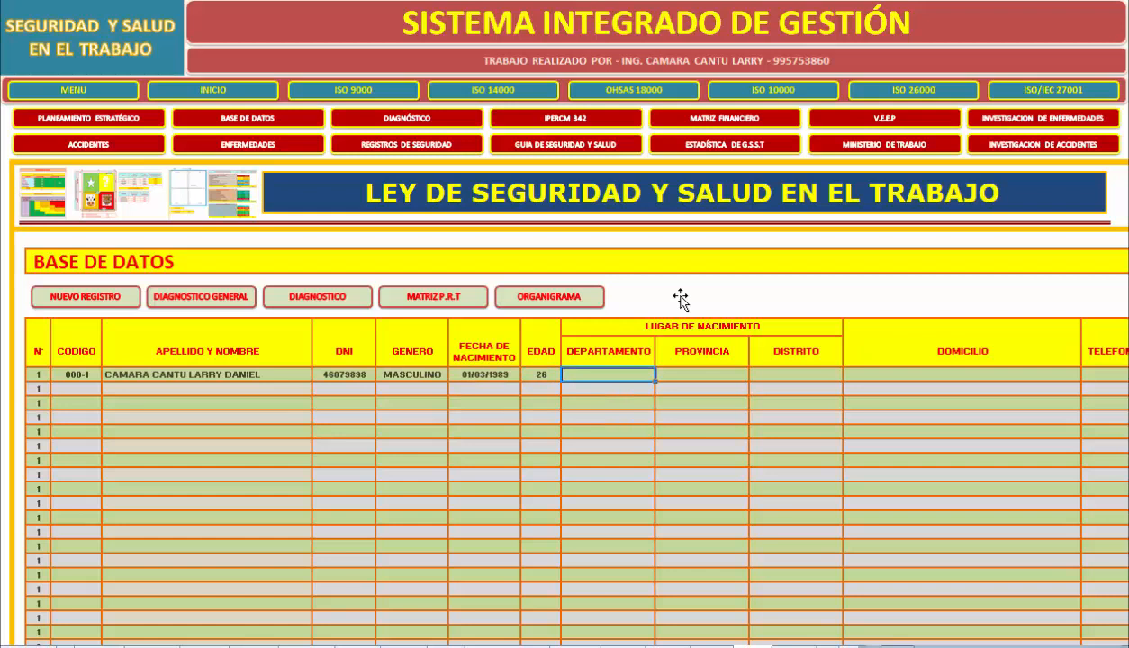
{"action": "type", "text": "LIMA"}
{"action": "key", "text": "Tab"}
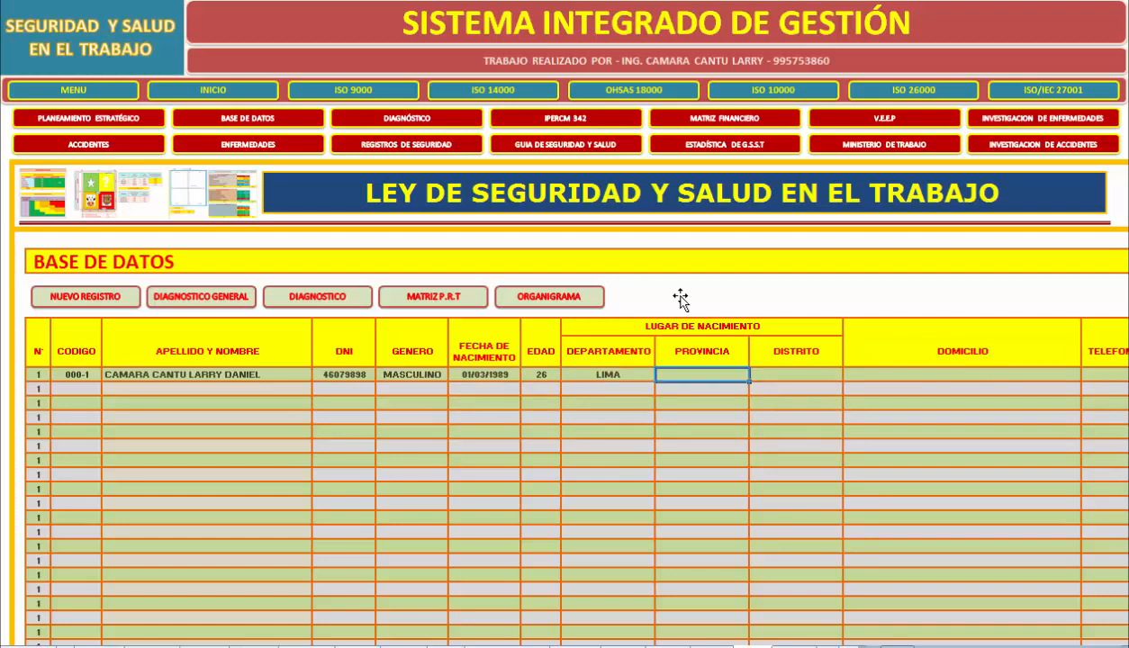
{"action": "type", "text": "LIMA"}
{"action": "key", "text": "Tab"}
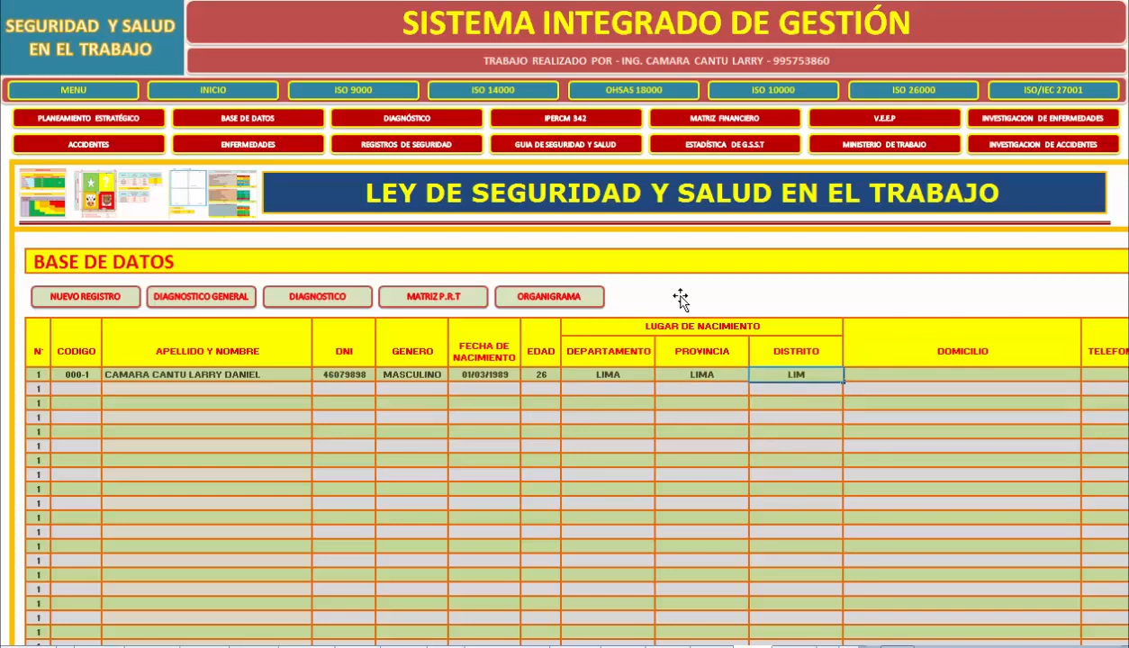
{"action": "type", "text": "LIMQ"}
{"action": "key", "text": "BackSpace"}
{"action": "type", "text": "A"}
{"action": "key", "text": "Tab"}
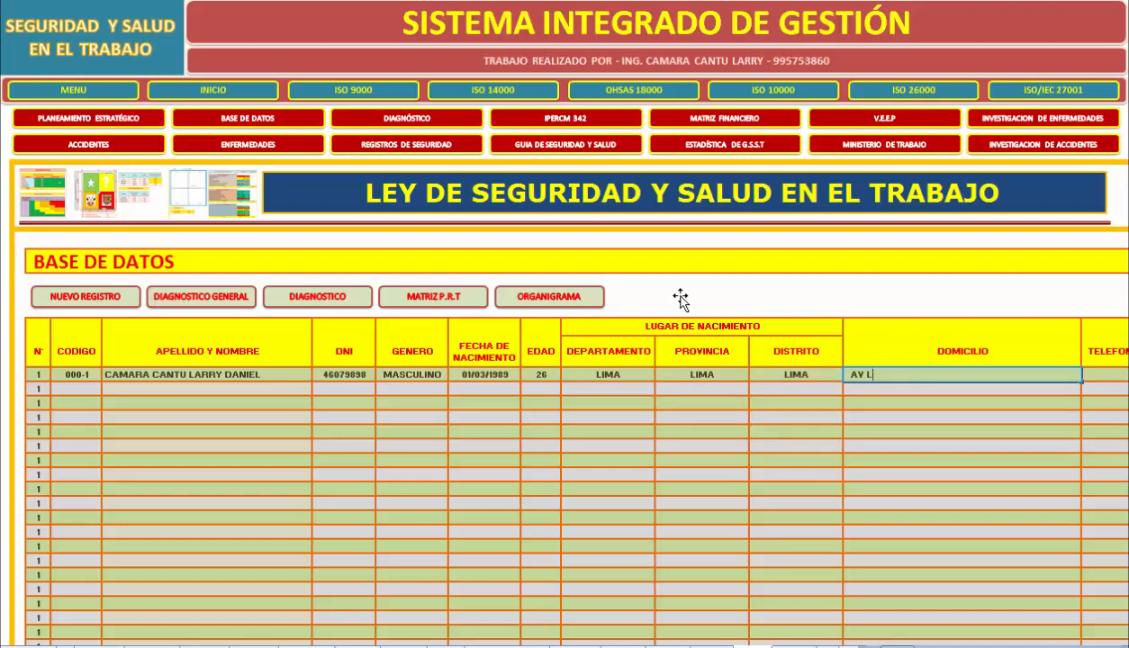
Enter the employee's home address in the Domicilio column.
{"action": "scroll", "coordinate": [680, 299], "scroll_direction": "right", "scroll_amount": 1}
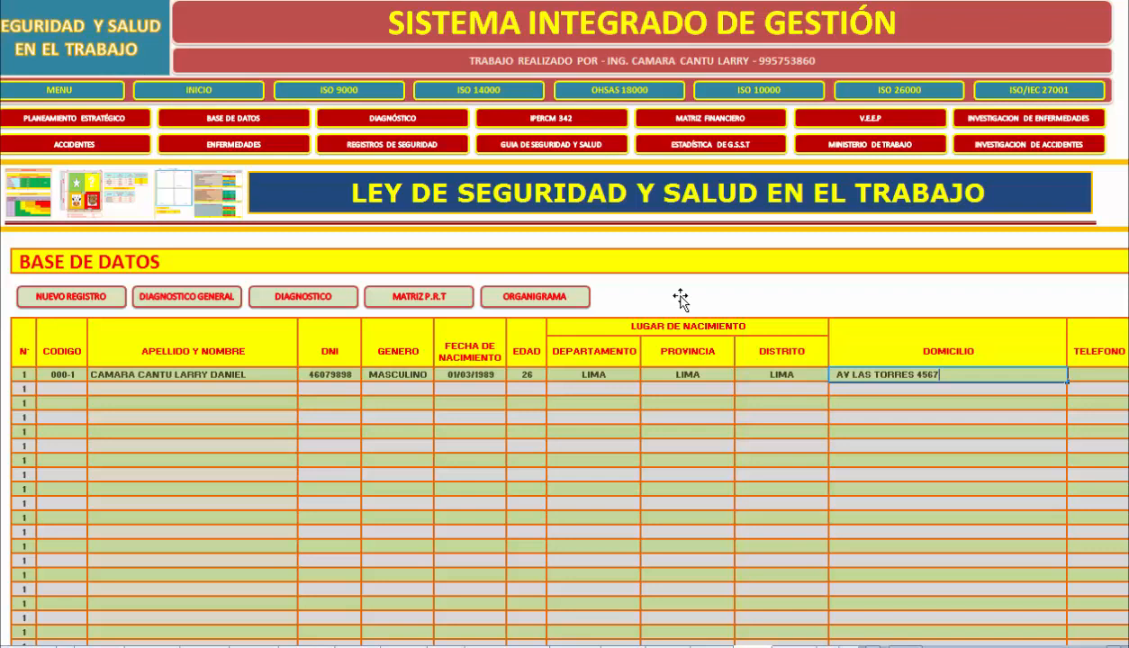
{"action": "key", "text": "Tab"}
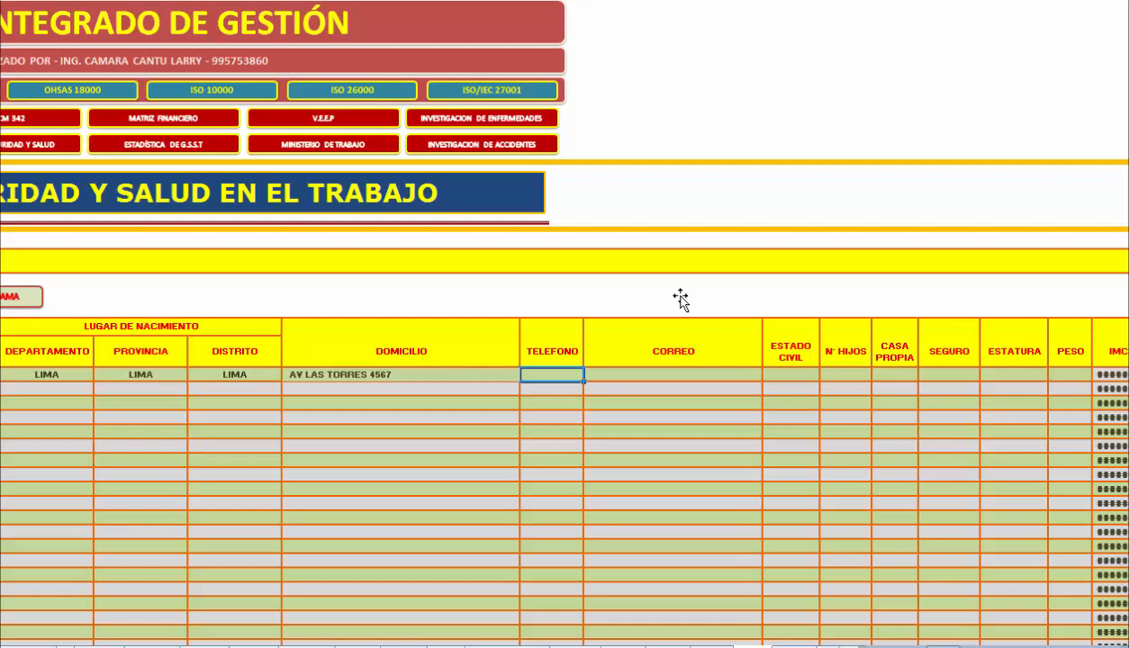
Fill in the employee's telephone number and e-mail address.
{"action": "type", "text": "567-8978"}
{"action": "key", "text": "Tab"}
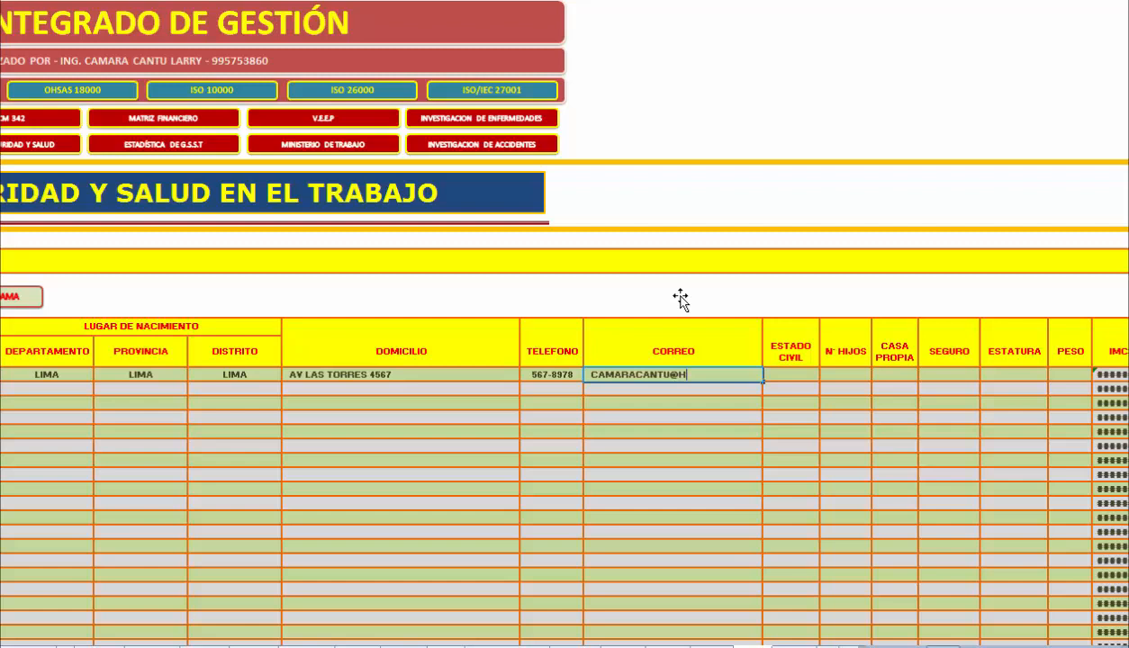
{"action": "key", "text": "Tab"}
Set the employee's Estado Civil to SOLTERO, N° Hijos to 0, Casa Propia to NO and Seguro to ESSALUD.
{"action": "type", "text": "SOLT"}
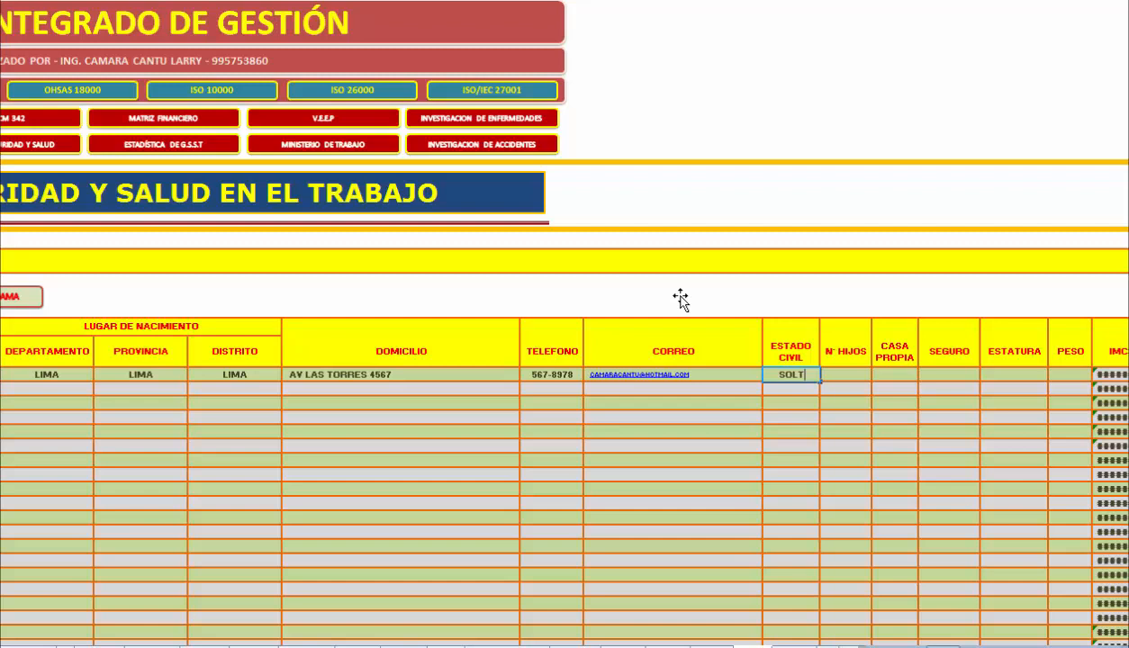
{"action": "type", "text": "ERO"}
{"action": "key", "text": "Tab"}
{"action": "type", "text": "0"}
{"action": "key", "text": "Tab"}
{"action": "type", "text": "NO"}
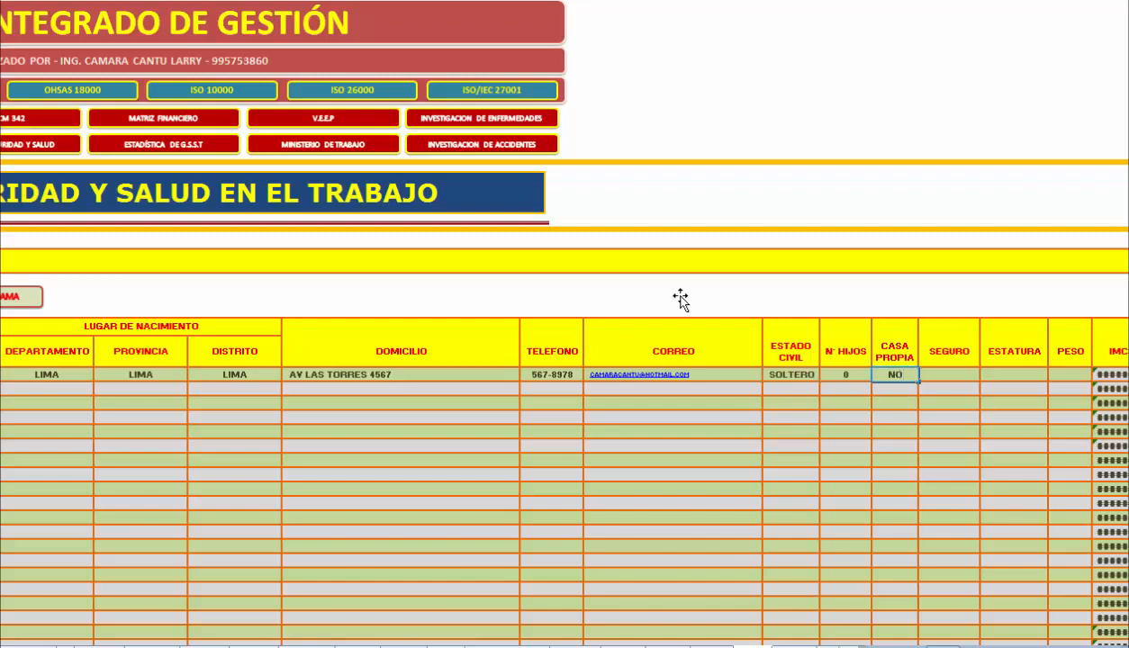
{"action": "key", "text": "Tab"}
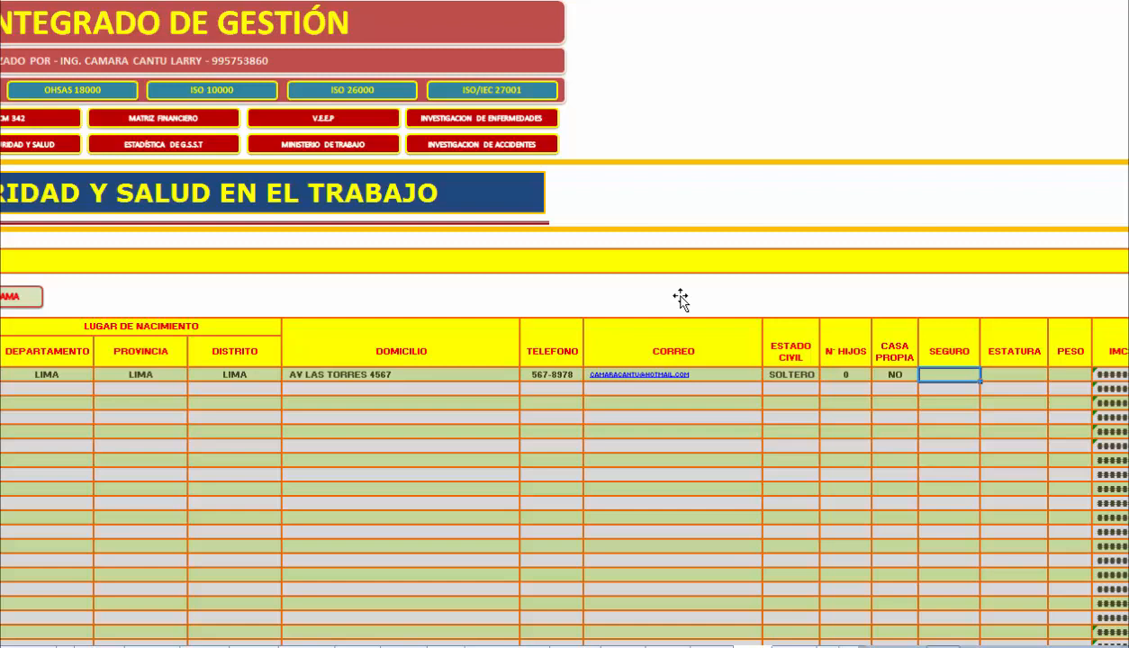
{"action": "type", "text": "ESSALUD"}
{"action": "key", "text": "Tab"}
Set the employee's Estatura to 1.63, Peso to 72 and Situacion Academica to ESTUDIANTE.
{"action": "type", "text": "1.63"}
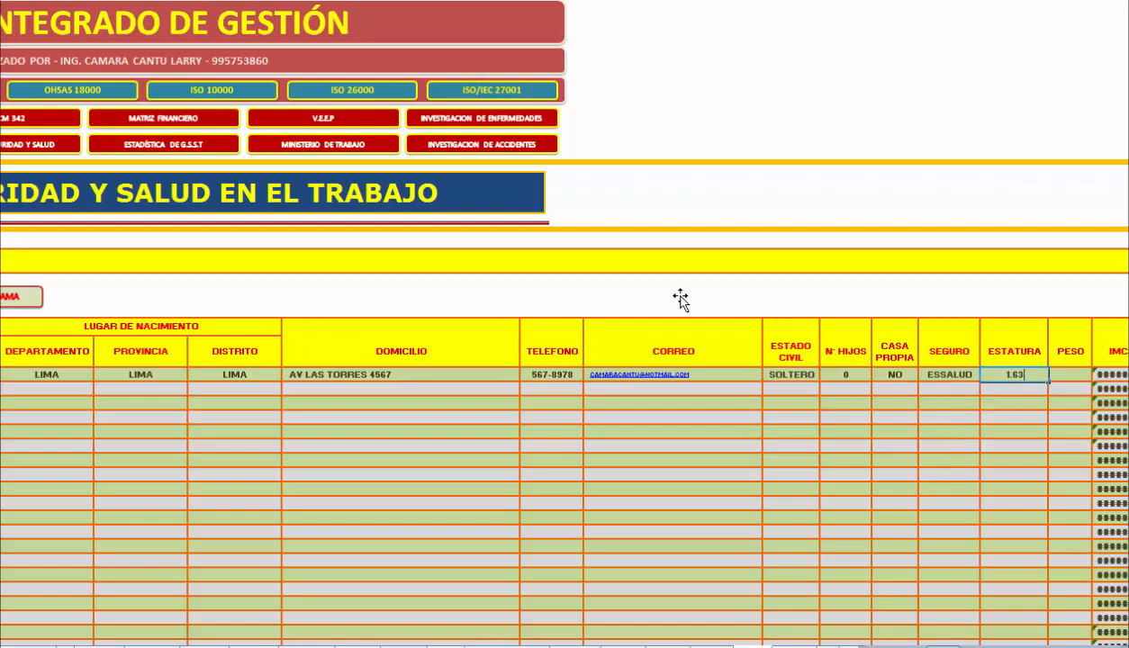
{"action": "key", "text": "Tab"}
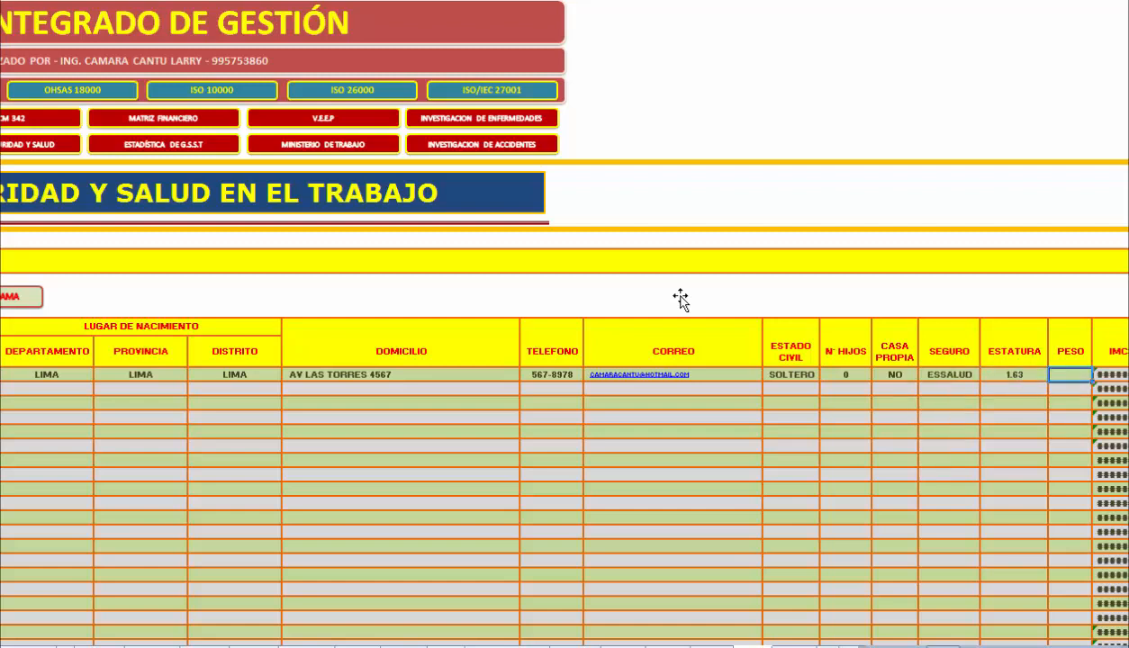
{"action": "type", "text": "72"}
{"action": "key", "text": "Tab"}
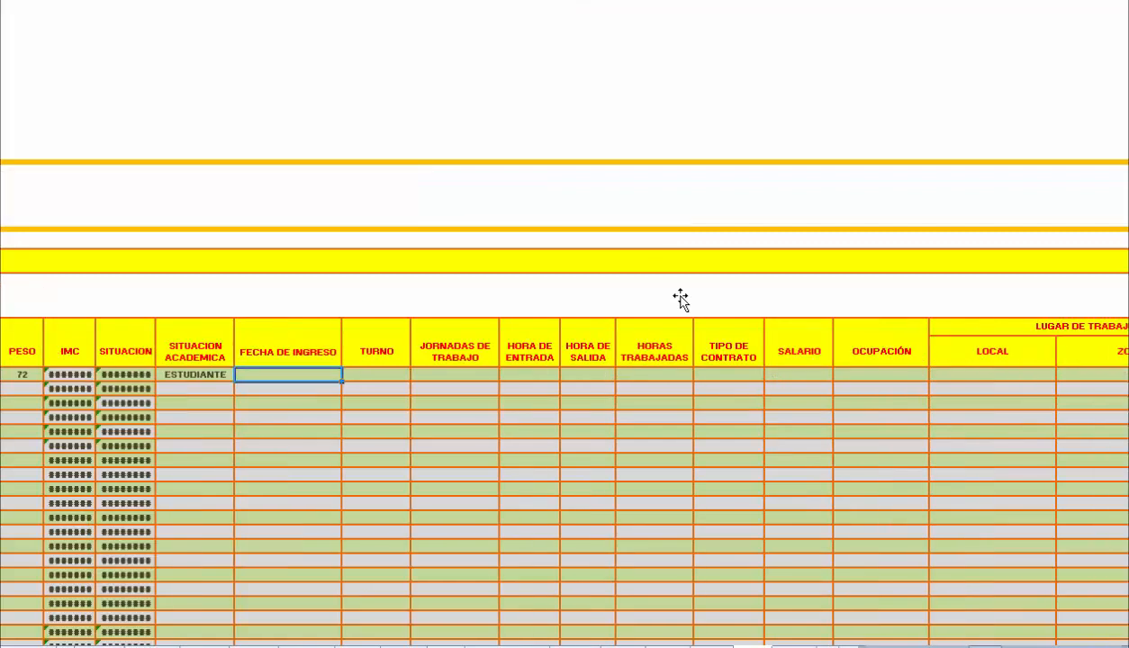
Fill the employee's Fecha de Ingreso with the current date using the HOY function.
{"action": "type", "text": "=HO"}
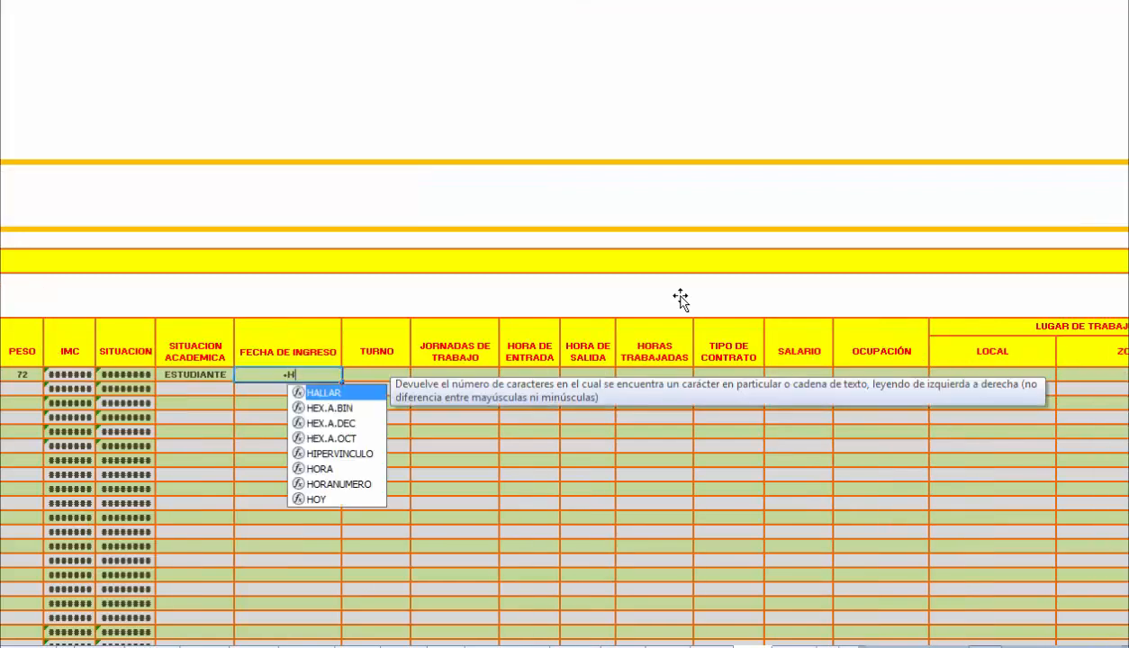
{"action": "key", "text": "Down"}
{"action": "key", "text": "Down"}
{"action": "key", "text": "Tab"}
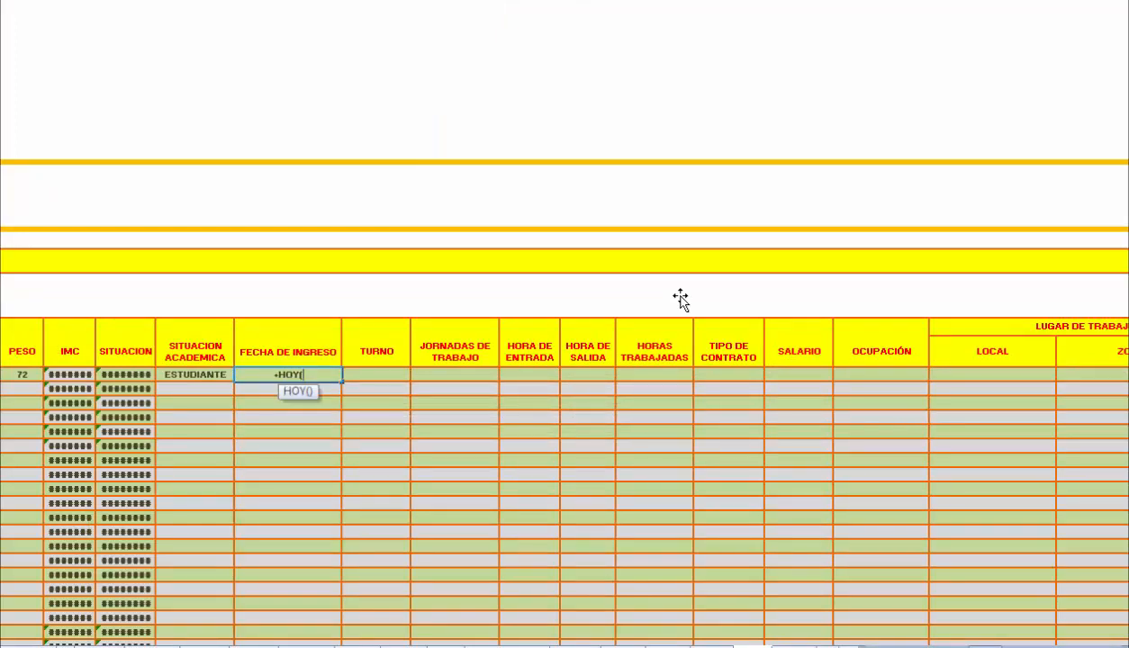
{"action": "key", "text": "Return"}
{"action": "key", "text": "Up"}
{"action": "key", "text": "Right"}
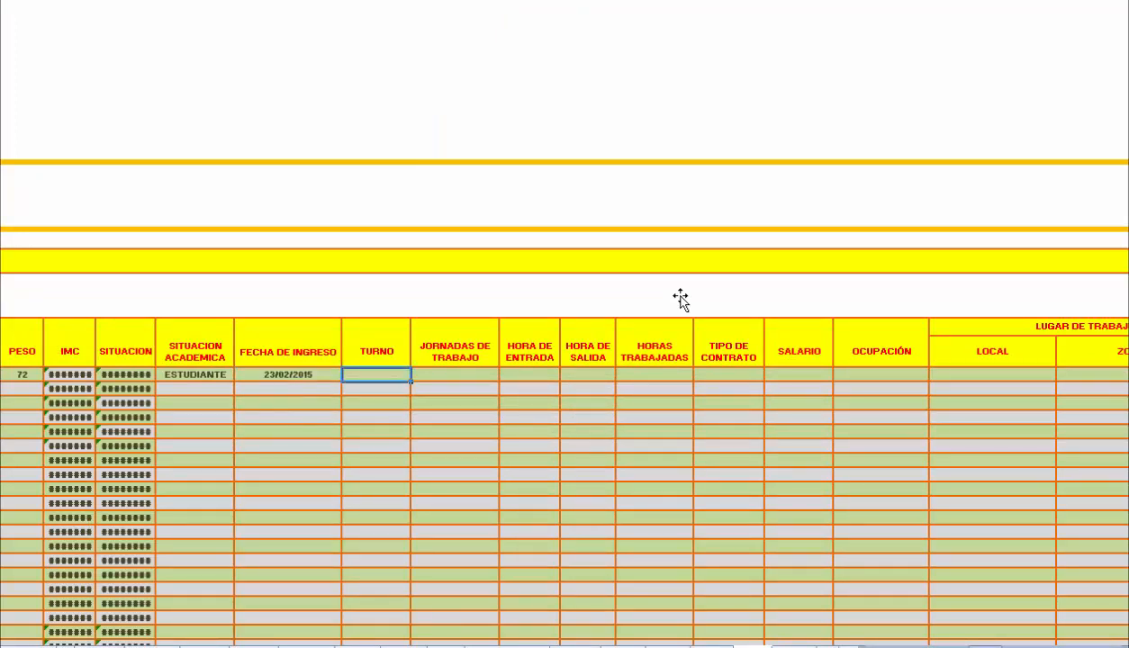
Set the employee's Turno to MAÑANA and Jornadas de Trabajo to 8 HORAS.
{"action": "type", "text": "MAÑANA"}
{"action": "key", "text": "Right"}
{"action": "type", "text": "8 HORAS"}
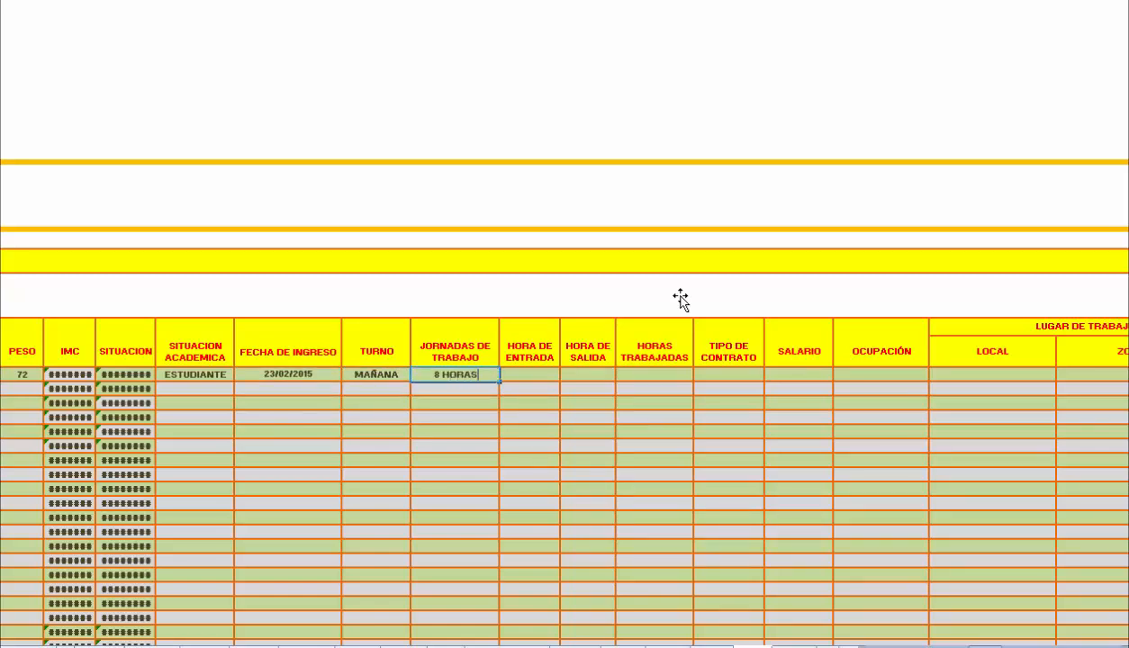
{"action": "key", "text": "Right"}
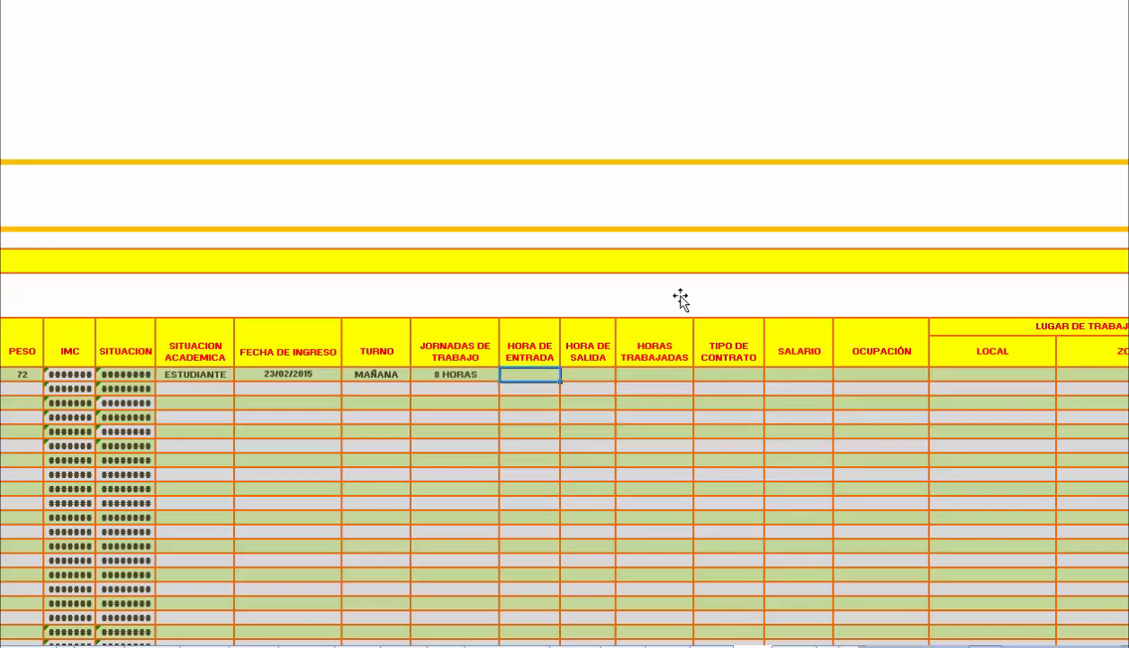
Set the employee's Hora de Entrada to 7:00 a.m. and Hora de Salida to 6:00 p.m.
{"action": "type", "text": "7:00"}
{"action": "key", "text": "Right"}
{"action": "type", "text": "6"}
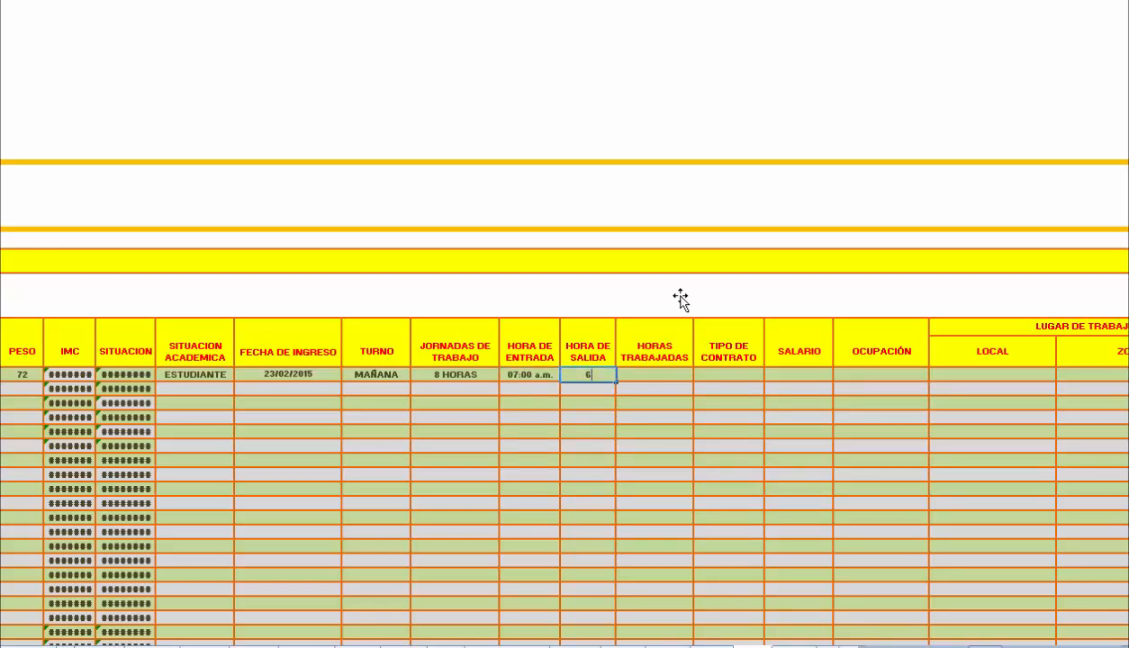
{"action": "type", "text": ":00 p.m"}
{"action": "key", "text": "Right"}
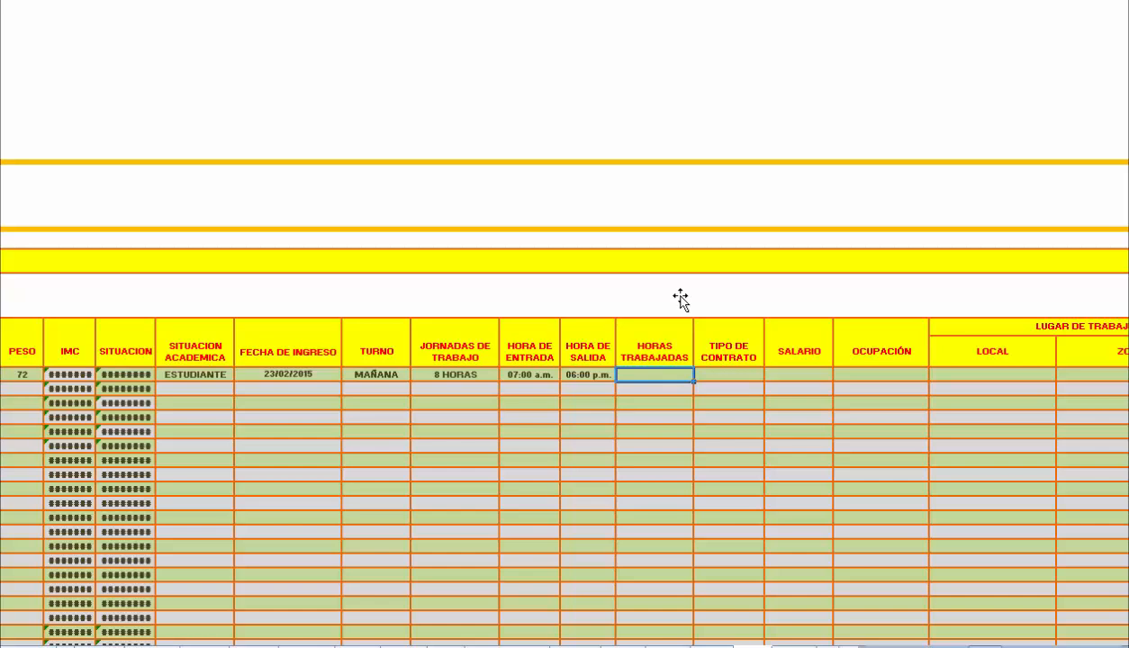
Set the employee's Horas Trabajadas to 48 HORAS and Tipo de Contrato to FIJO.
{"action": "type", "text": "48 HORAS"}
{"action": "key", "text": "Tab"}
{"action": "type", "text": "FIJO"}
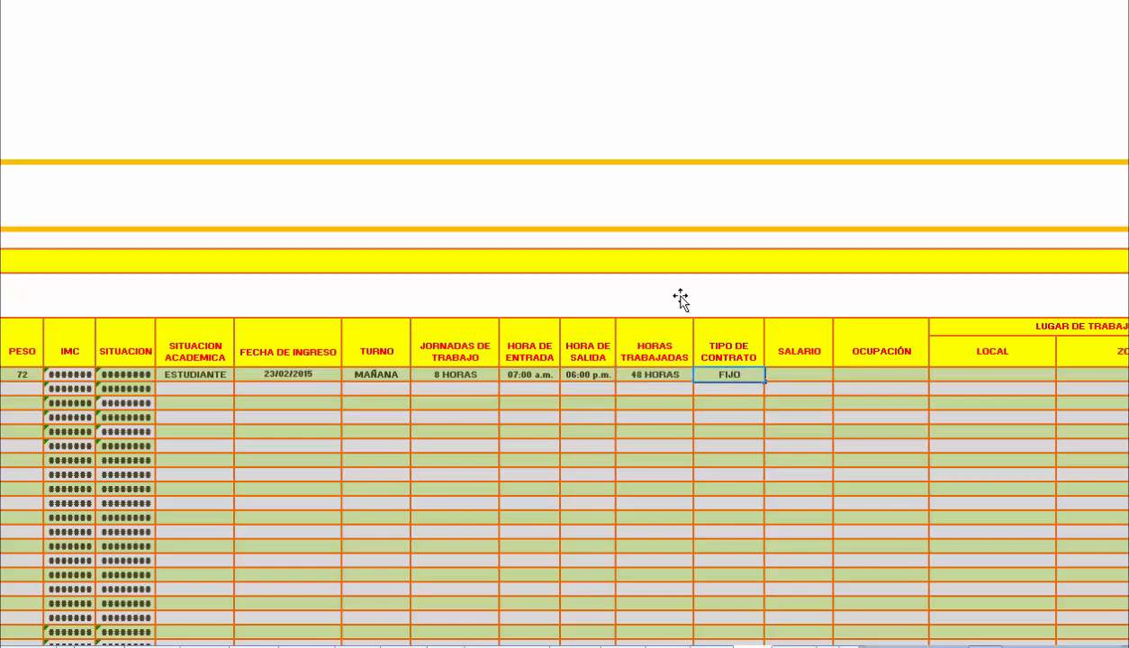
{"action": "key", "text": "Tab"}
Set the employee's Salario to 1200 and Ocupación to ANALISTA.
{"action": "type", "text": "1200"}
{"action": "key", "text": "Tab"}
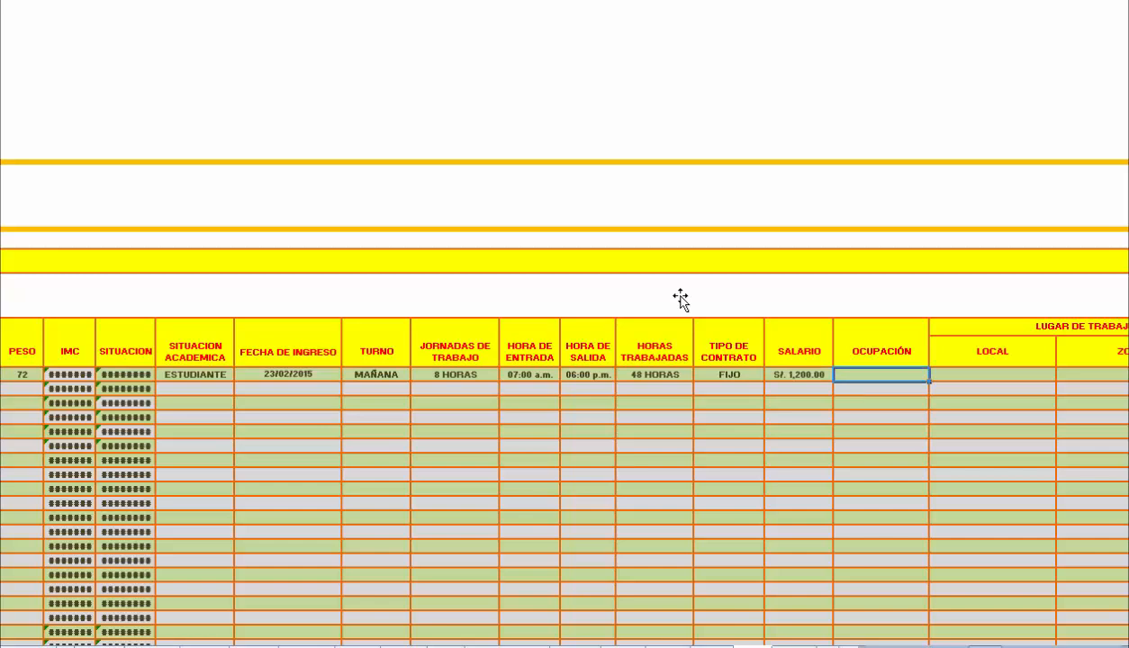
{"action": "type", "text": "ANALISTA"}
{"action": "key", "text": "Tab"}
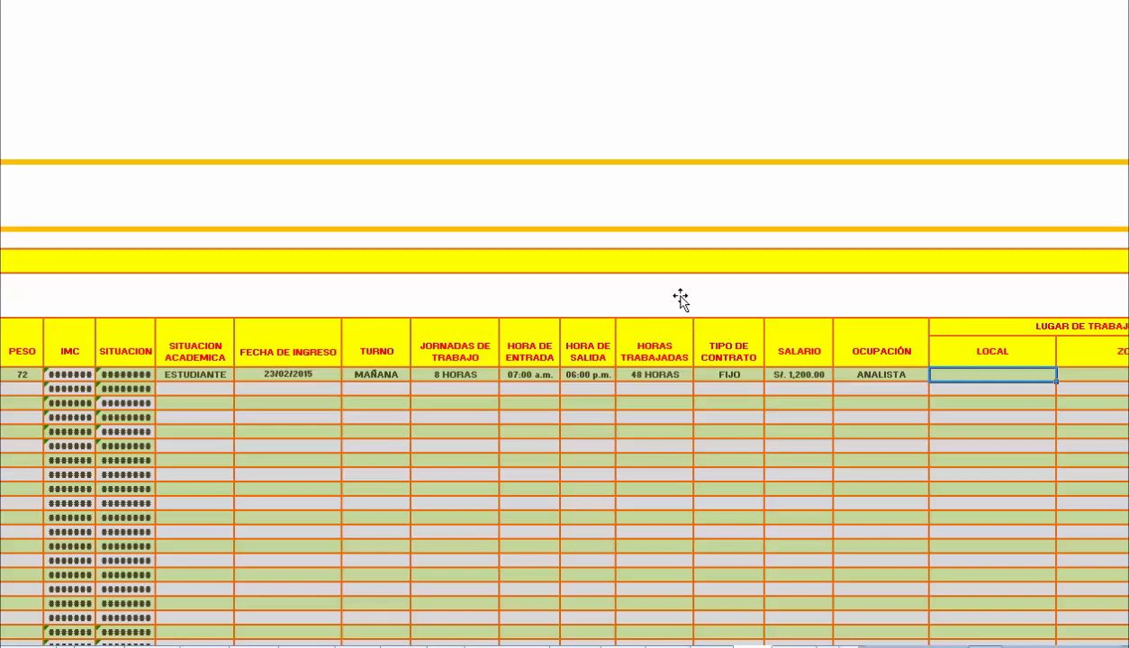
Fill in the employee's workplace with LOCAL PRINCIPAL as Local and PISO 2 OFICINA B as Zona Lugar.
{"action": "type", "text": "LOCAL PRINCIPAL"}
{"action": "key", "text": "Tab"}
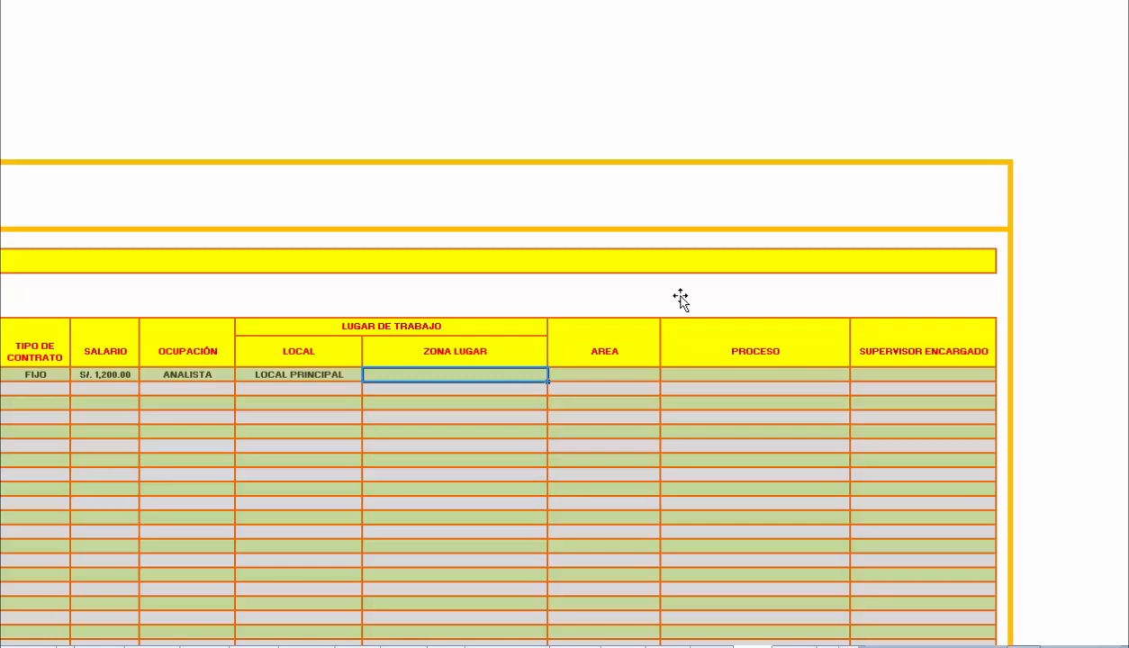
{"action": "type", "text": "PISO 2"}
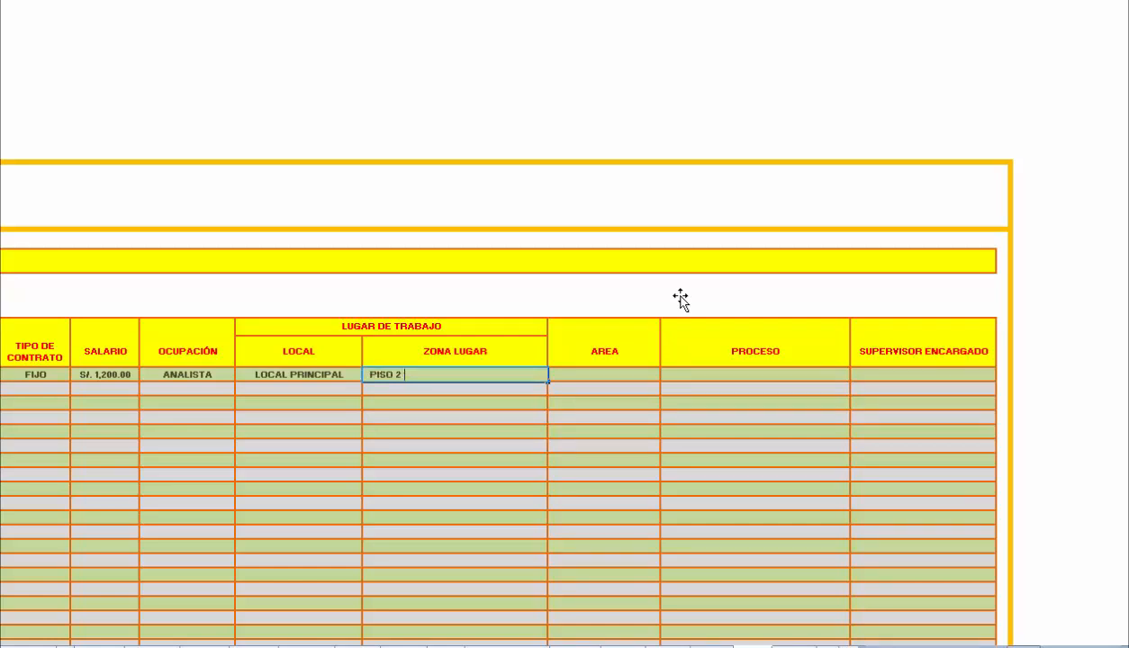
{"action": "type", "text": " OFICINA B"}
{"action": "key", "text": "Tab"}
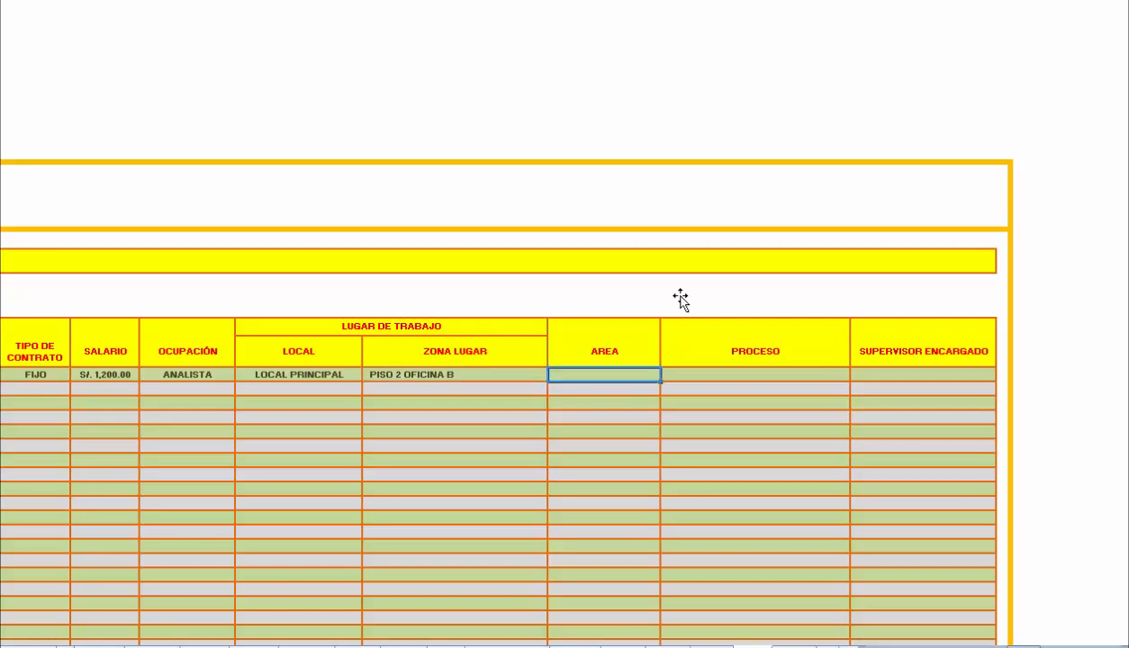
Set the employee's Area to FINANZAS and Proceso to DIGITALIZAR INFORMACION.
{"action": "type", "text": "FINANZA"}
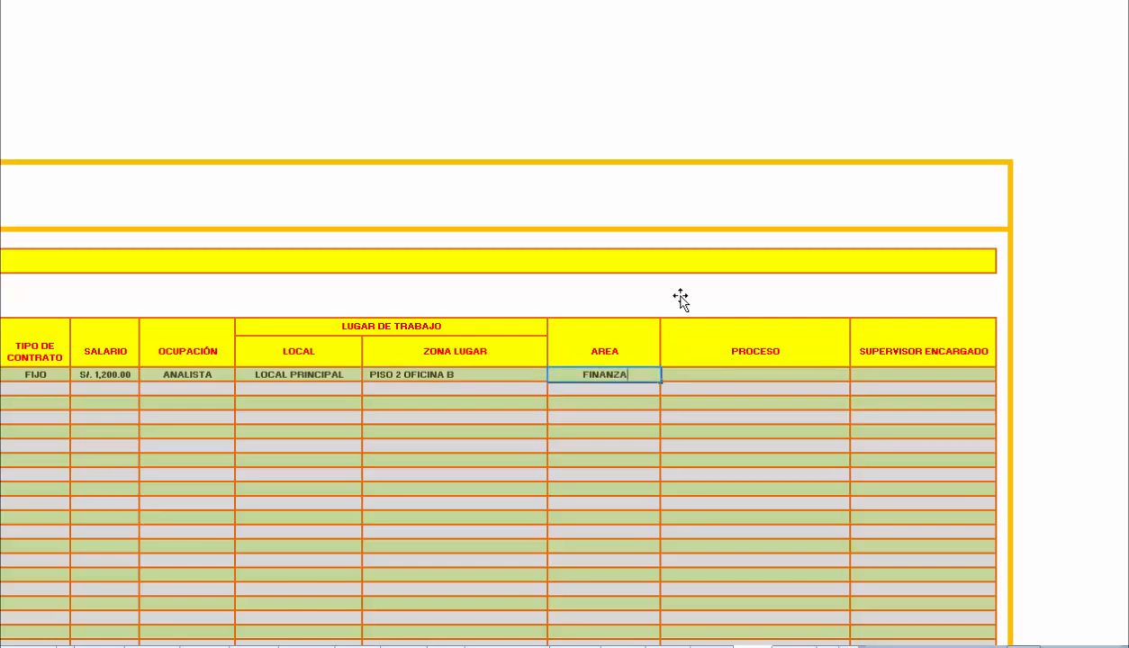
{"action": "type", "text": "S"}
{"action": "key", "text": "Tab"}
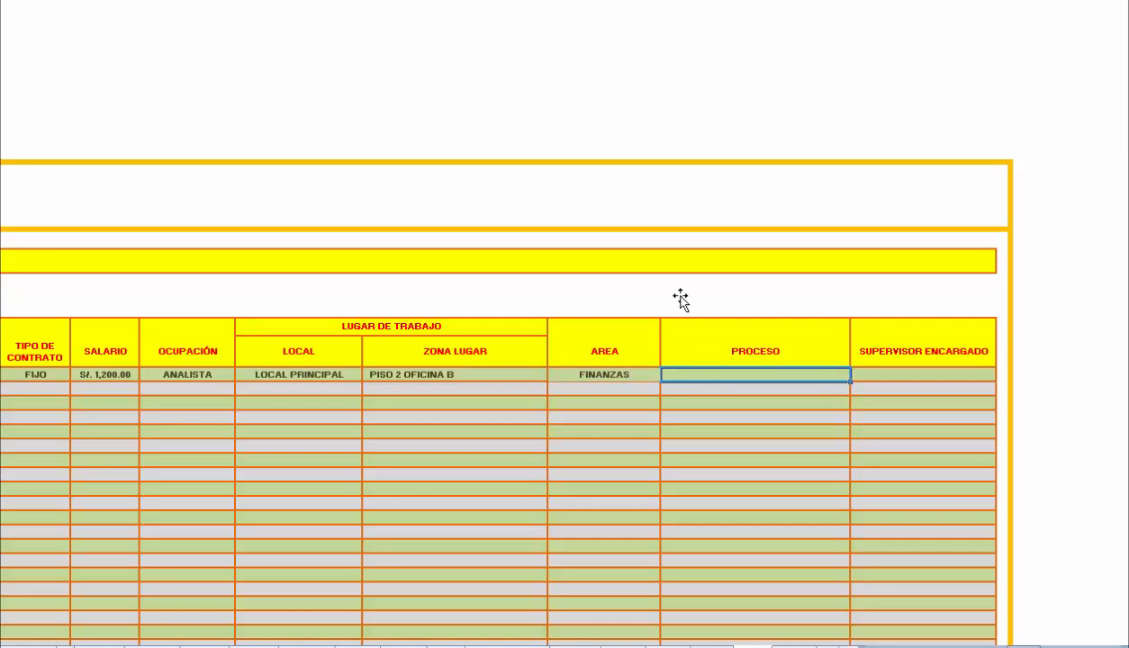
{"action": "type", "text": "DIGITA"}
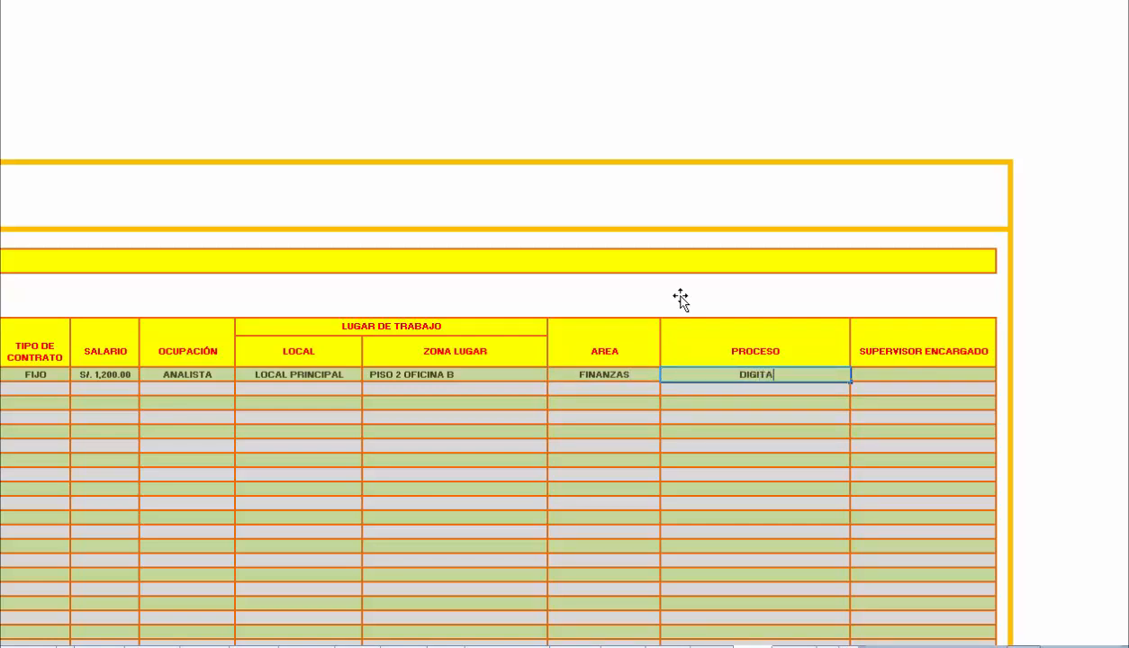
{"action": "type", "text": "LIZAR INFORMACION"}
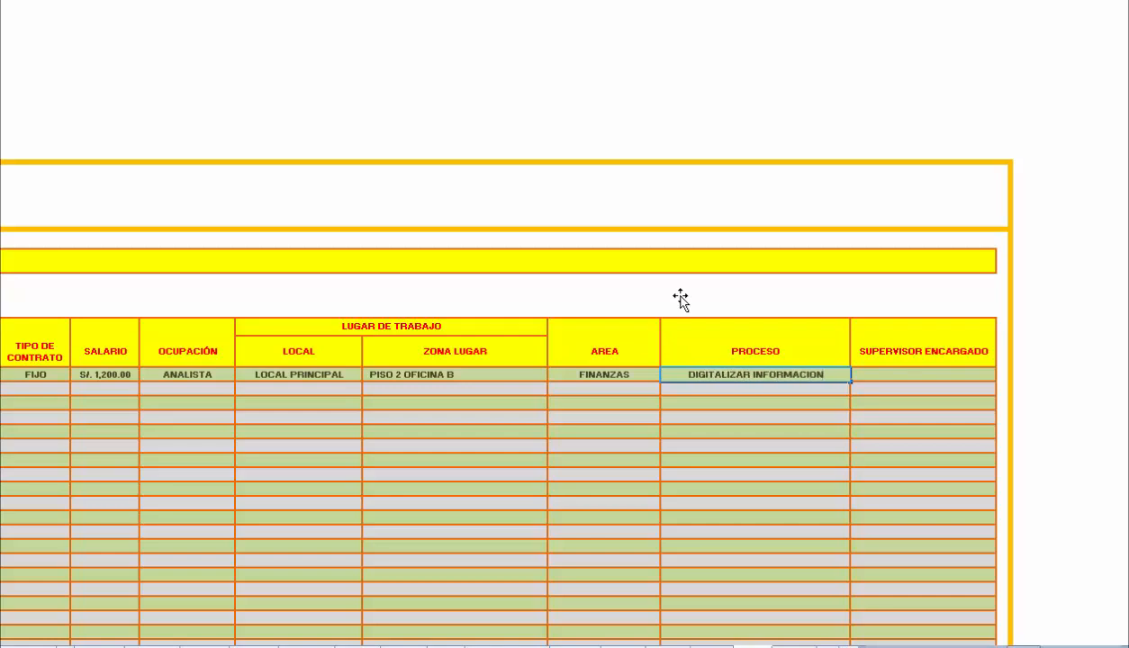
{"action": "key", "text": "Tab"}
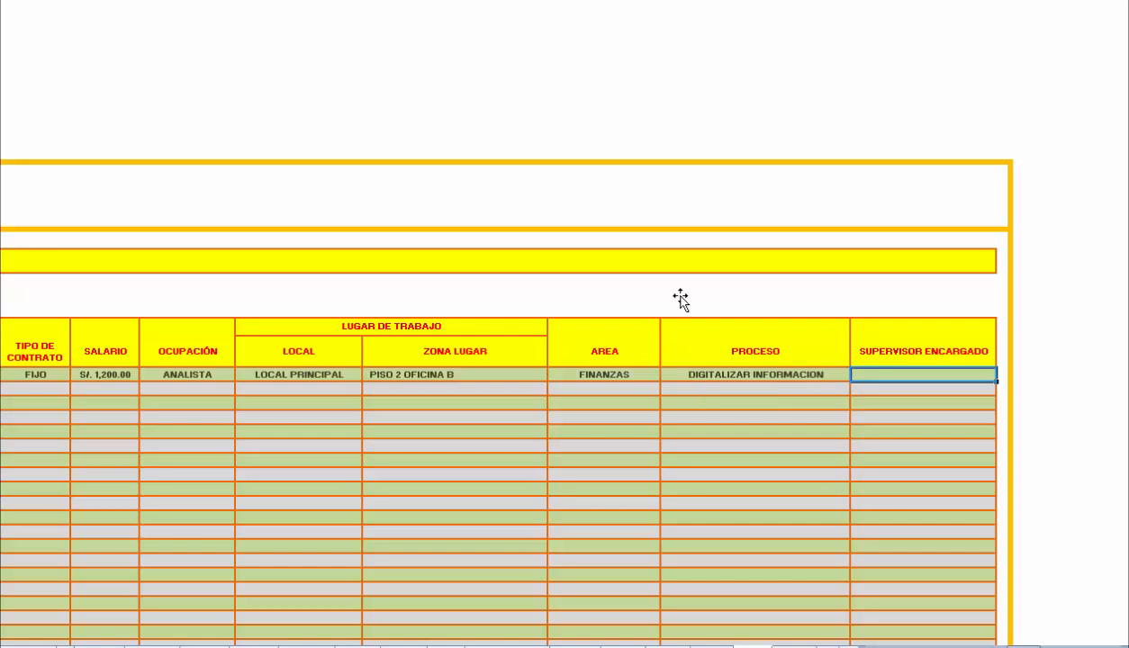
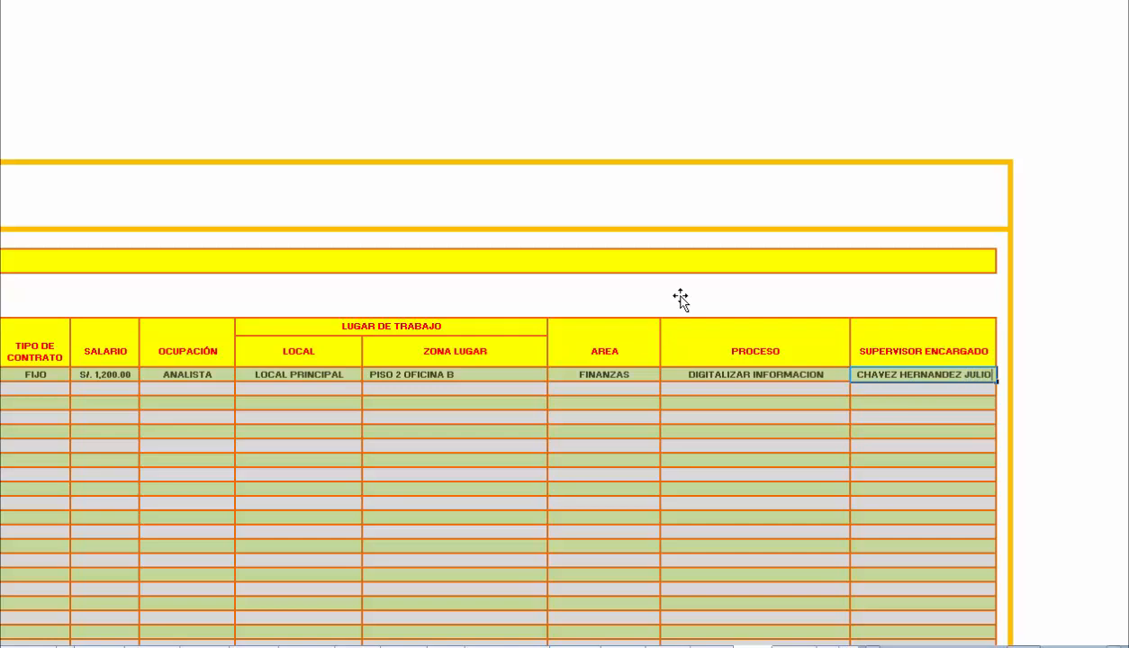
On the process activity diagram sheet, enter PISO 2 OFICINA B as the Zona / Lugar of entry 1.
{"action": "scroll", "coordinate": [681, 300], "scroll_direction": "left", "scroll_amount": 10}
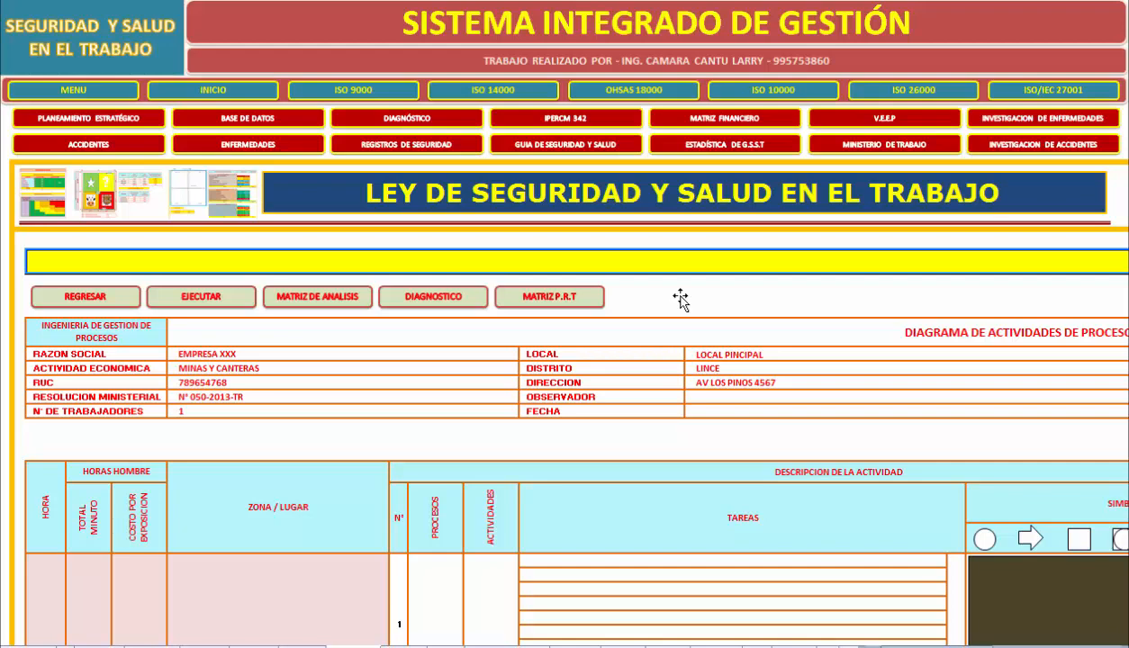
{"action": "scroll", "coordinate": [680, 299], "scroll_direction": "down", "scroll_amount": 3}
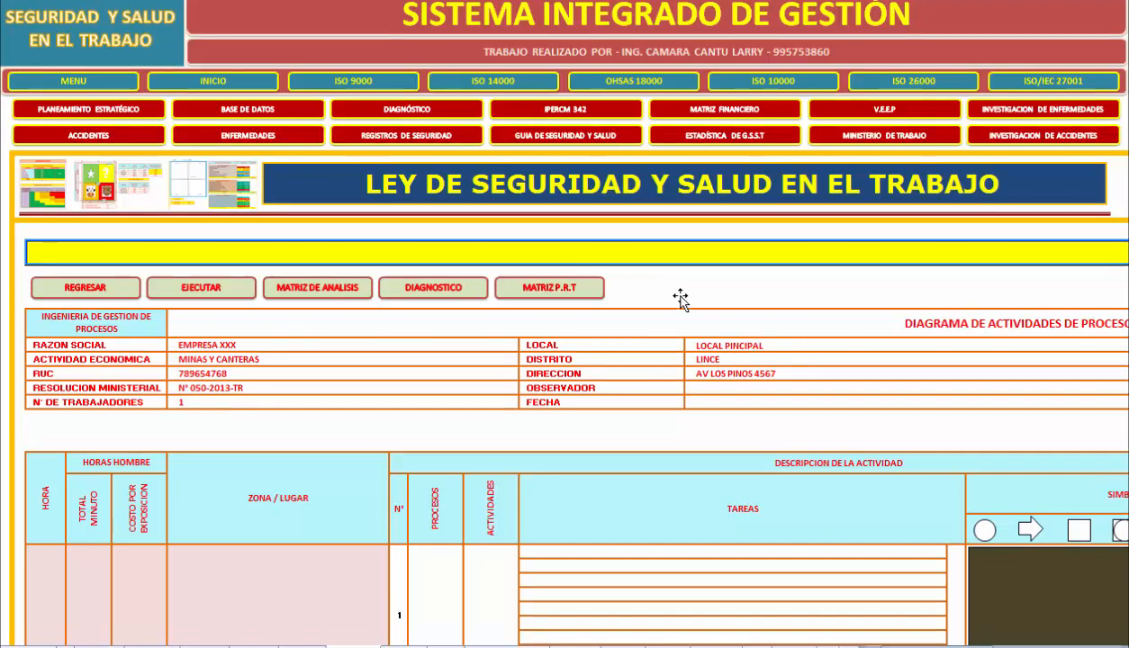
{"action": "scroll", "coordinate": [680, 299], "scroll_direction": "down", "scroll_amount": 3}
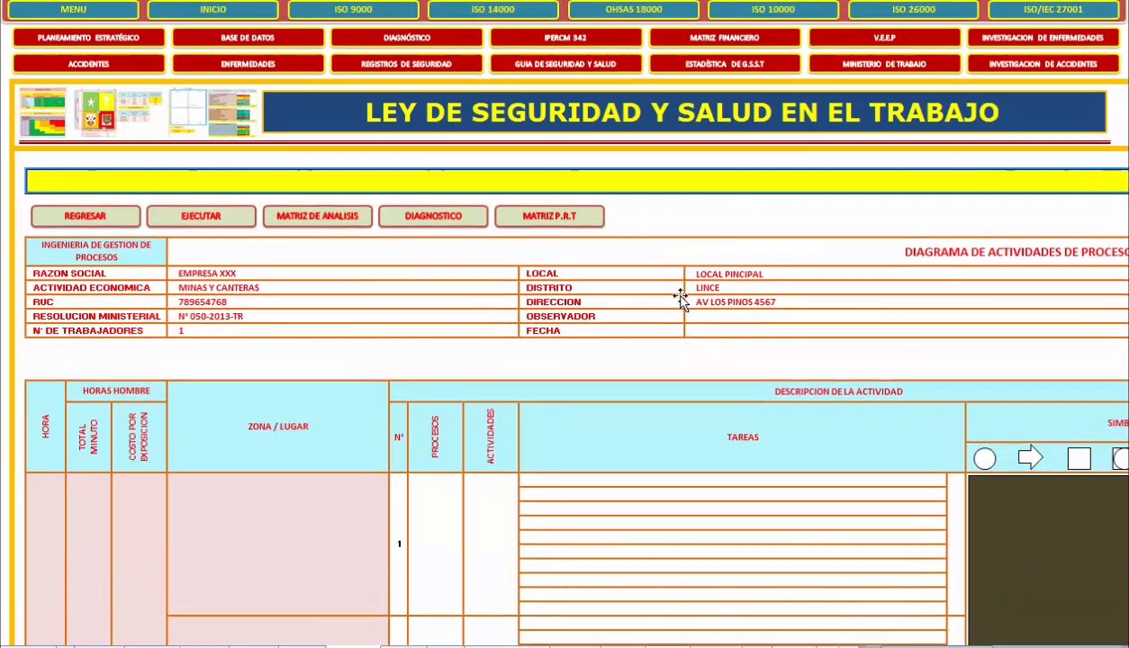
{"action": "scroll", "coordinate": [680, 299], "scroll_direction": "down", "scroll_amount": 1}
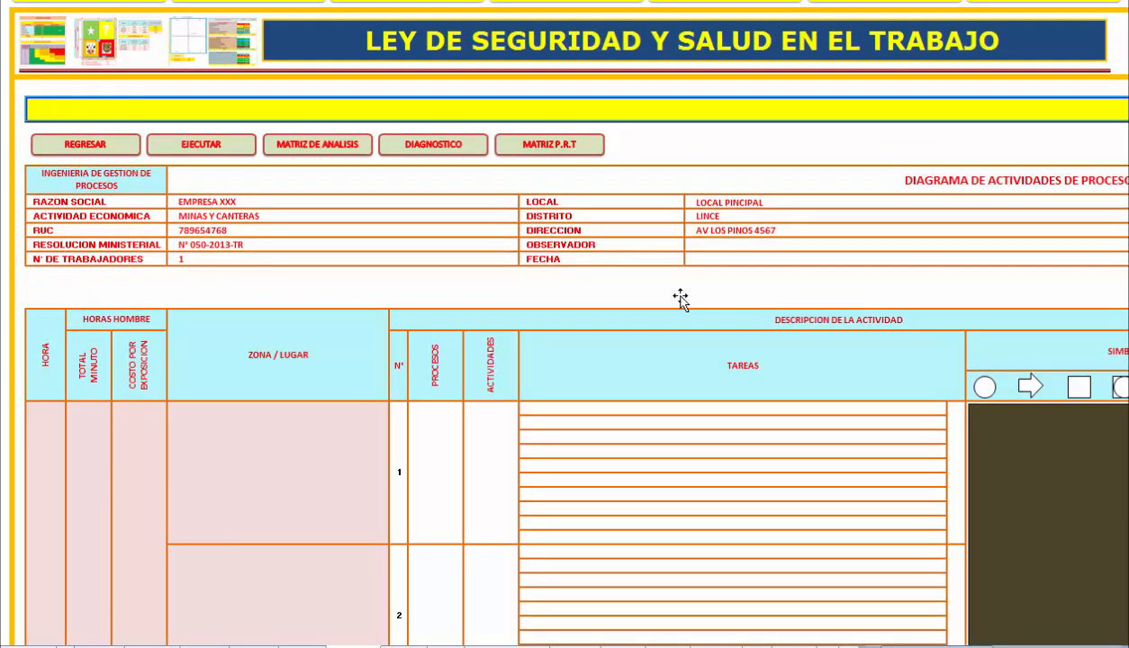
{"action": "key", "text": "Down"}
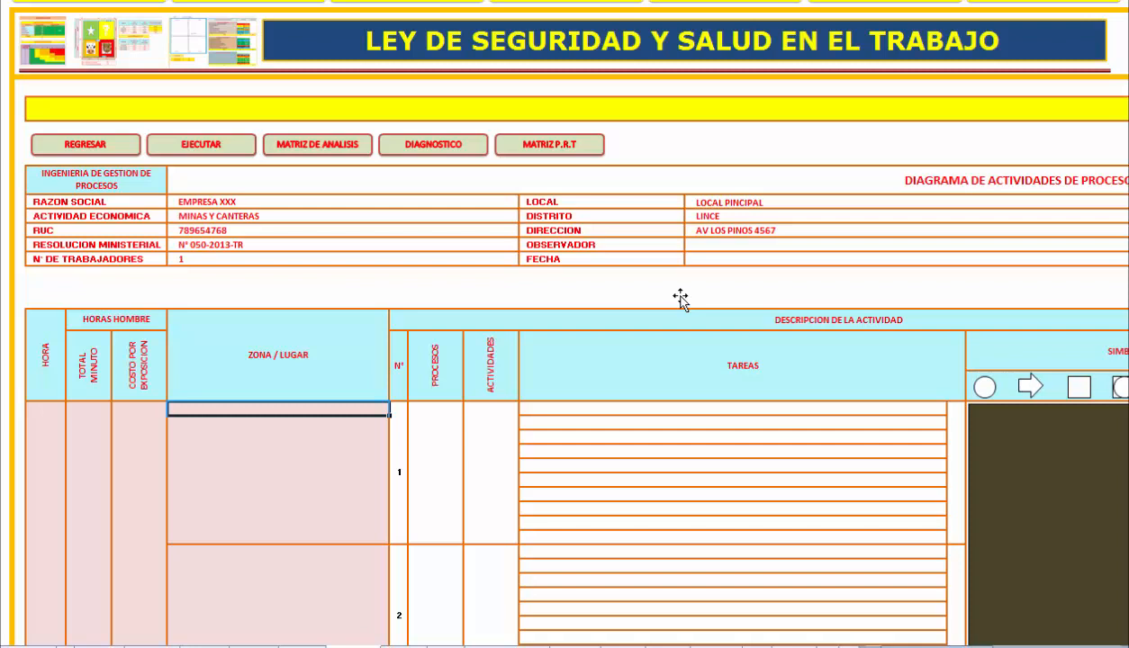
{"action": "type", "text": "PISO 2"}
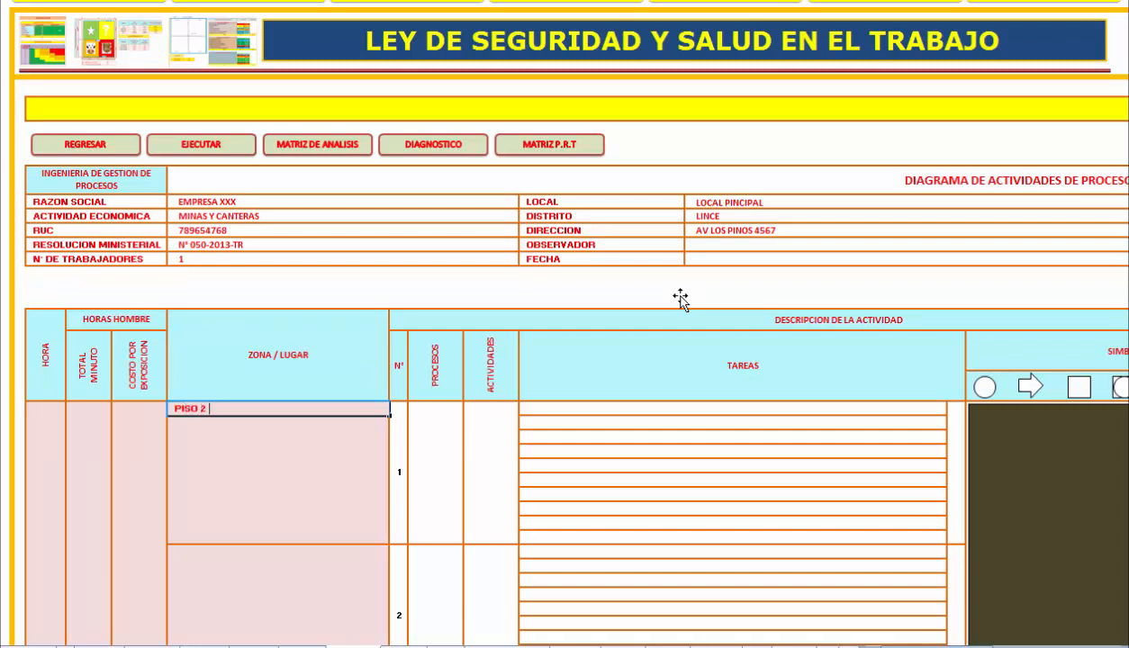
{"action": "type", "text": " OFICINA B"}
{"action": "key", "text": "Tab"}
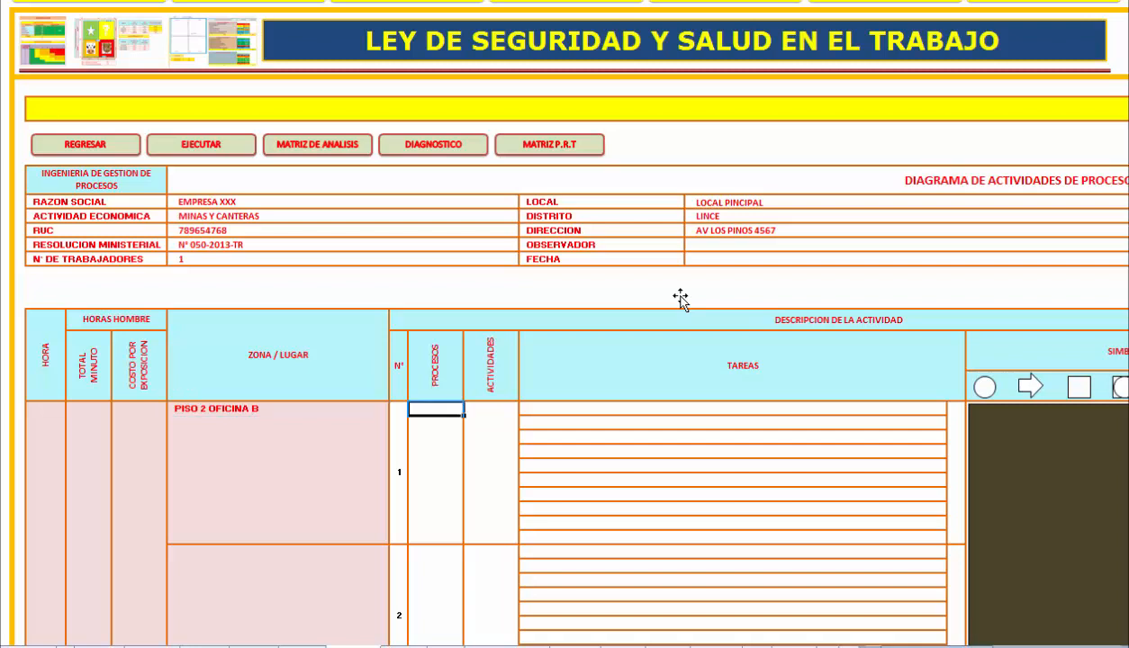
Fill in entry 1 of the activity diagram with DIGITALIZAR INFORMACION under Procesos and LLENAR REGISTROS under Actividades.
{"action": "type", "text": "DIGITA"}
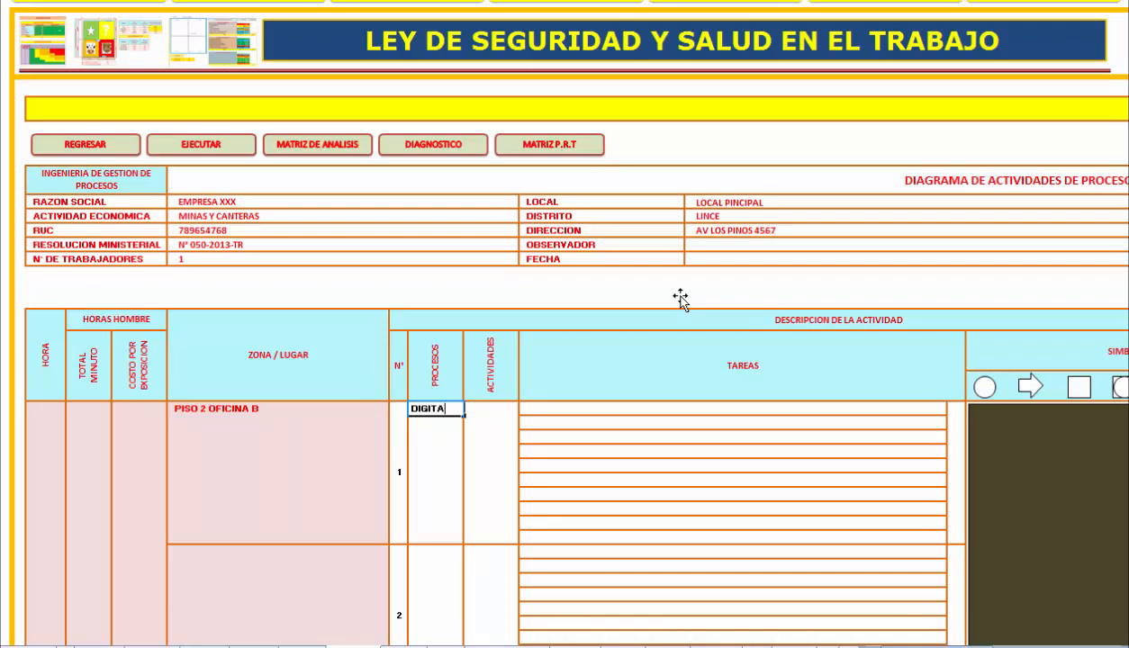
{"action": "type", "text": "LIZAR INFORMACION"}
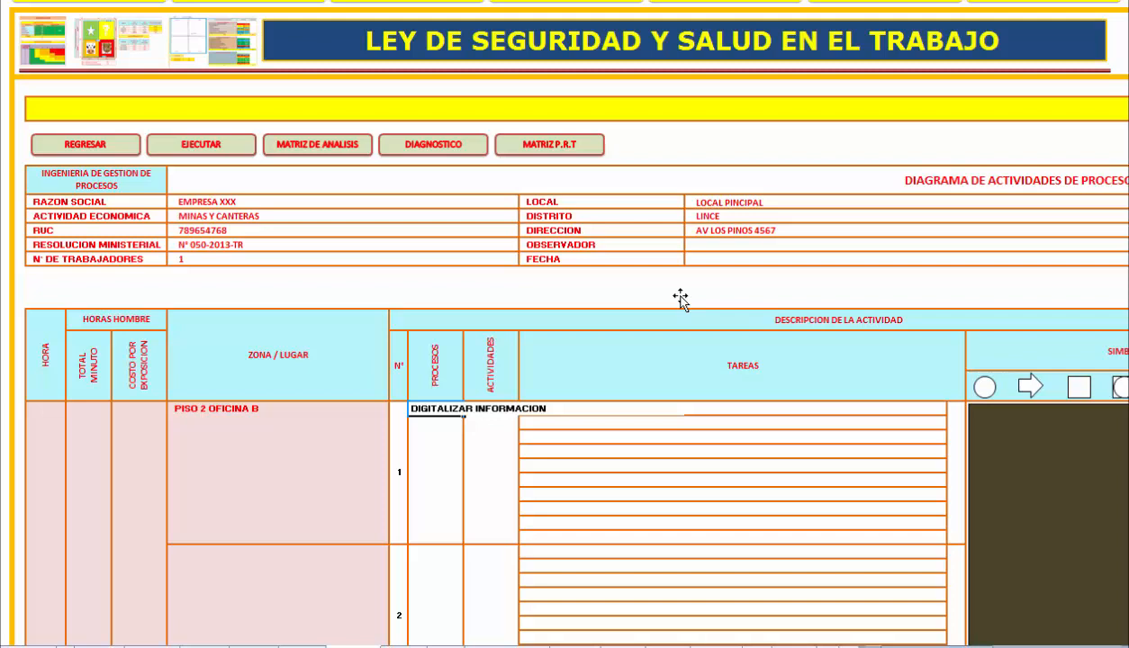
{"action": "key", "text": "Tab"}
{"action": "type", "text": "LLENAR REGISTR"}
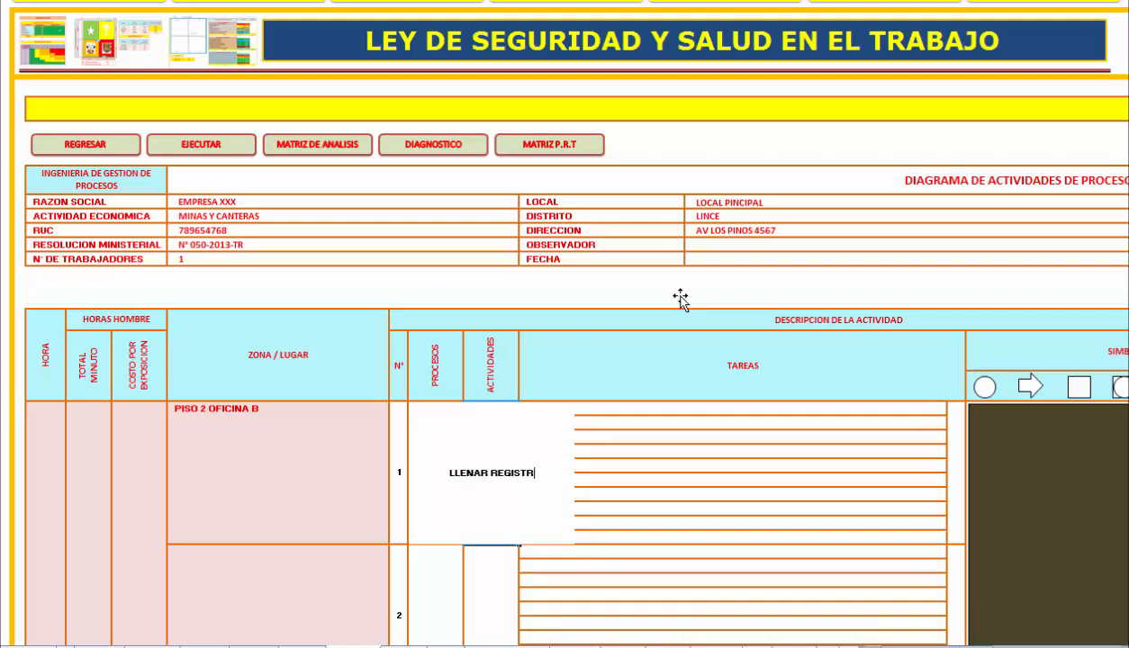
{"action": "type", "text": "OS"}
{"action": "key", "text": "Tab"}
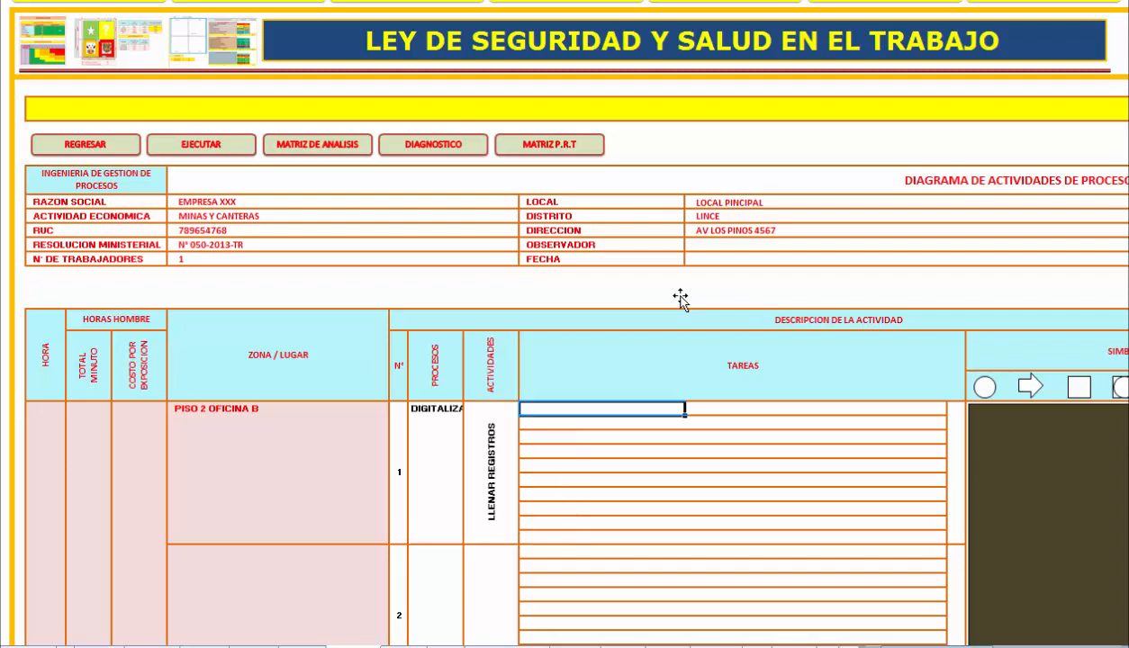
Enter RECOPILAR INFORMACION DE CUENTAS as the first task under Tareas for entry 1.
{"action": "type", "text": "RECOPILAR IN"}
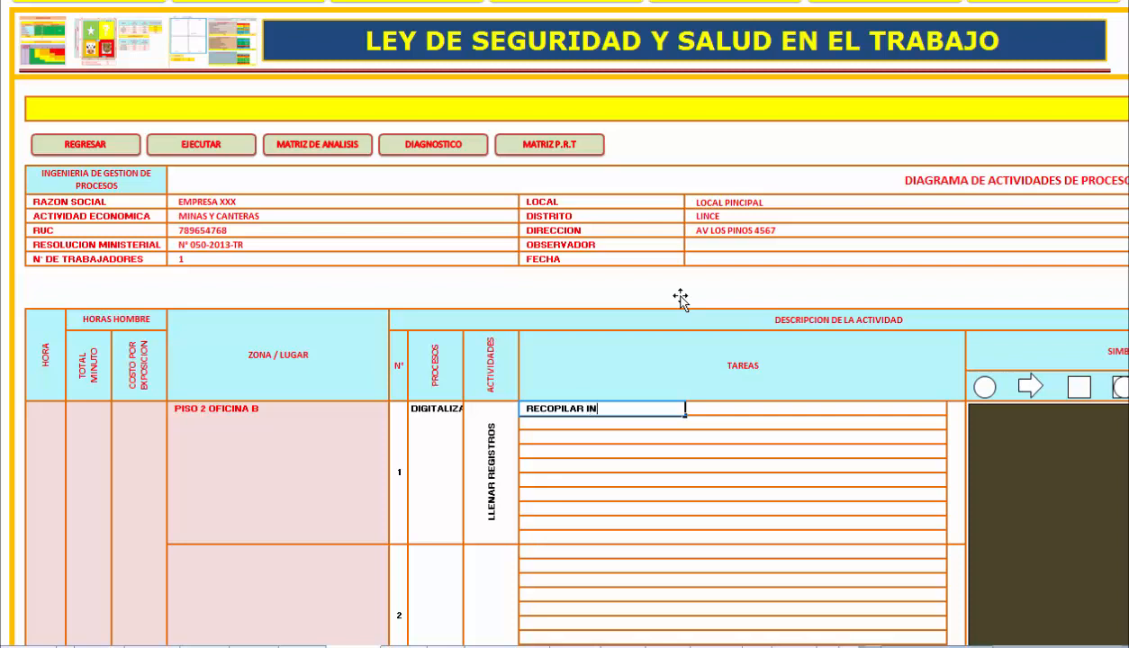
{"action": "type", "text": "FORMACION DE CUENTAS"}
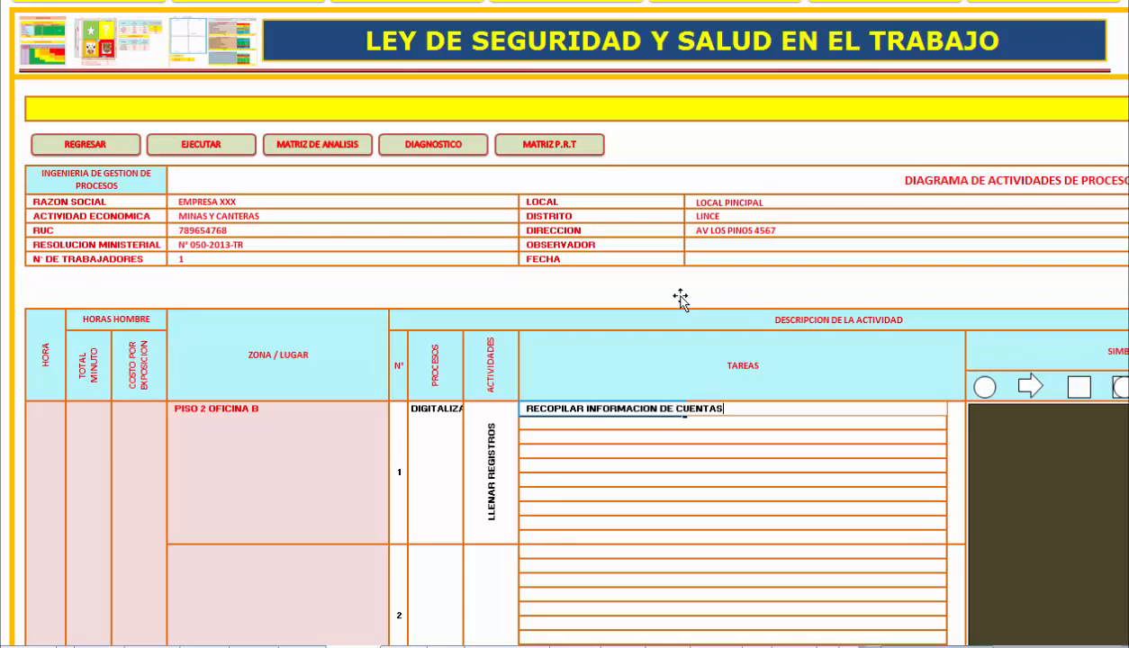
{"action": "key", "text": "Return"}
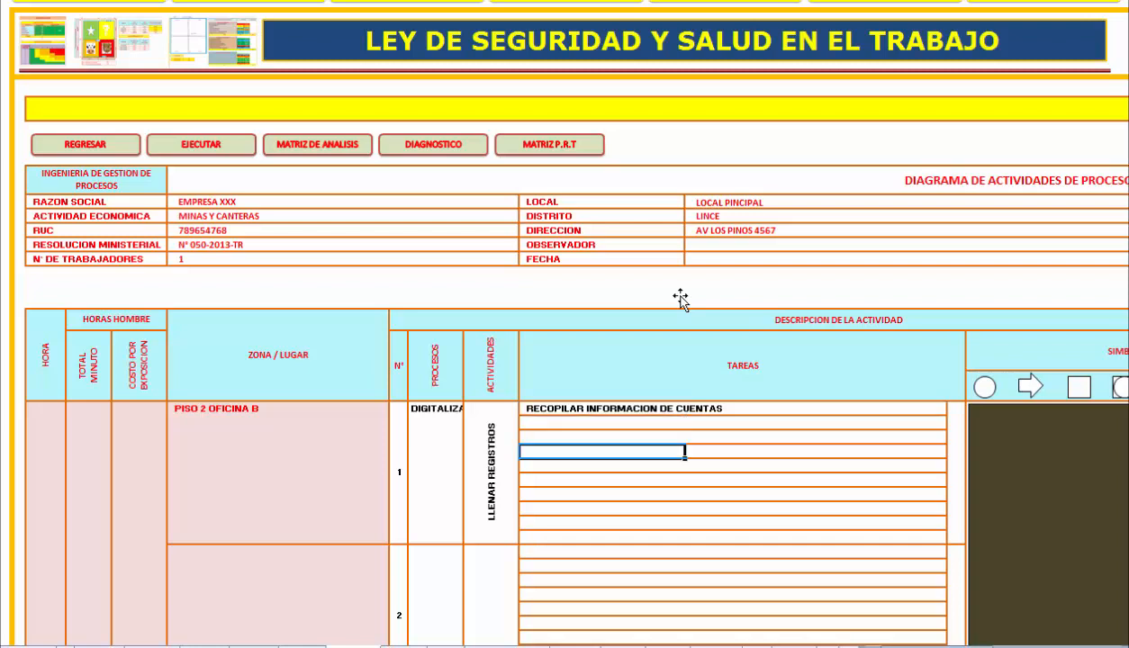
Set the symbol code of entry 1 to 1 so its activity is plotted under the circle symbol.
{"action": "scroll", "coordinate": [680, 298], "scroll_direction": "right", "scroll_amount": 3}
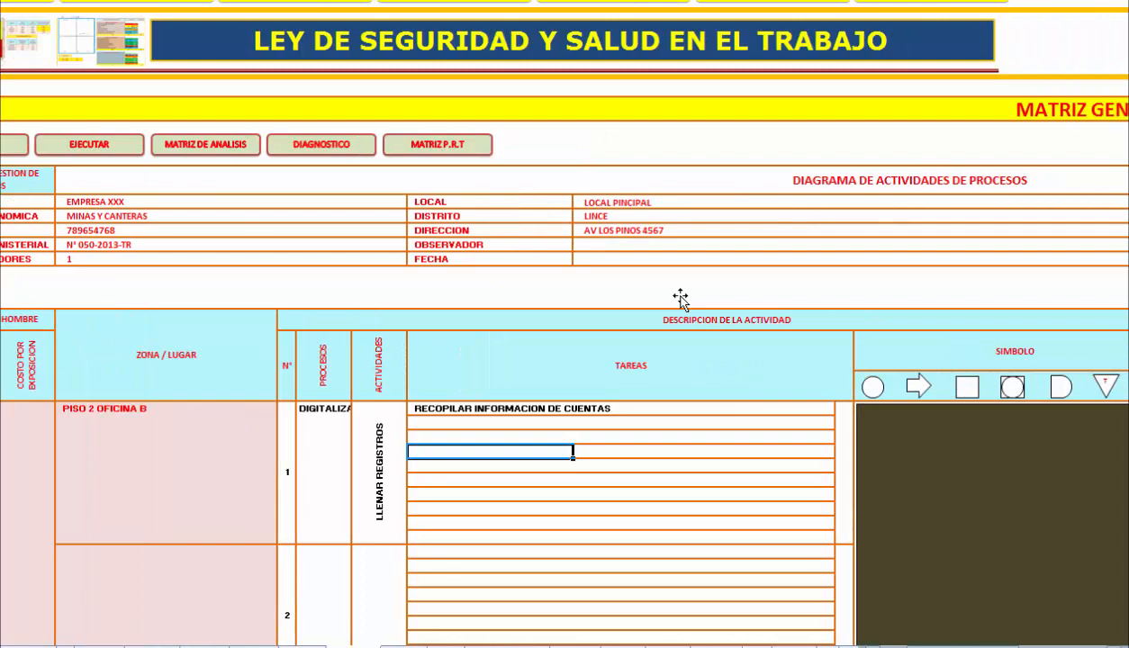
{"action": "scroll", "coordinate": [680, 297], "scroll_direction": "right", "scroll_amount": 8}
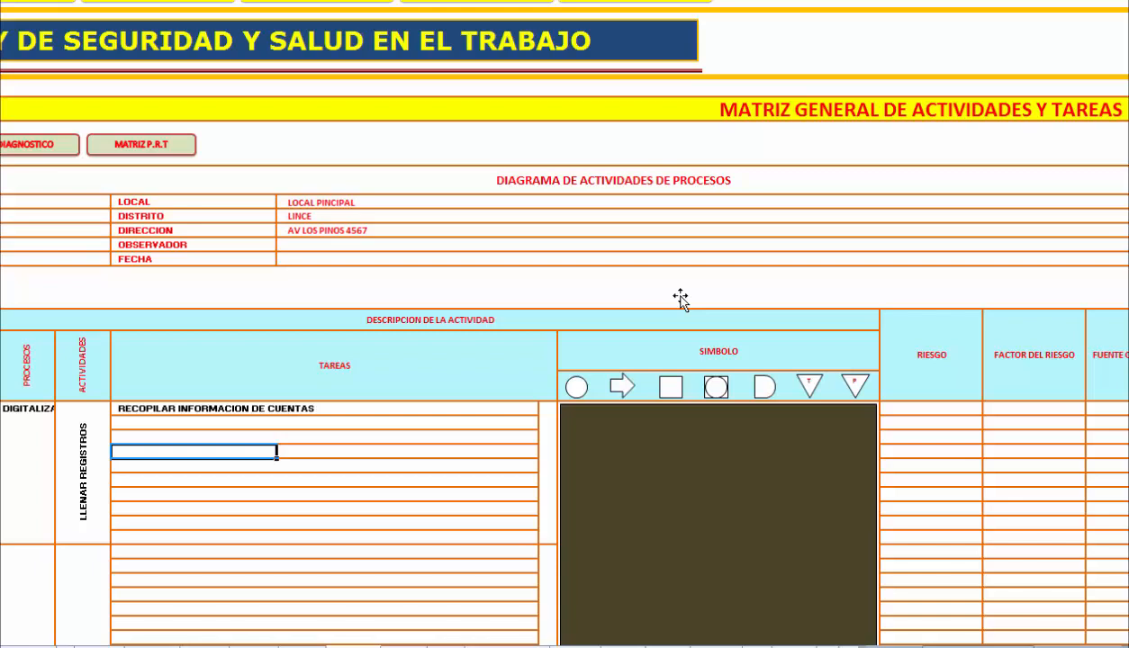
{"action": "key", "text": "Right"}
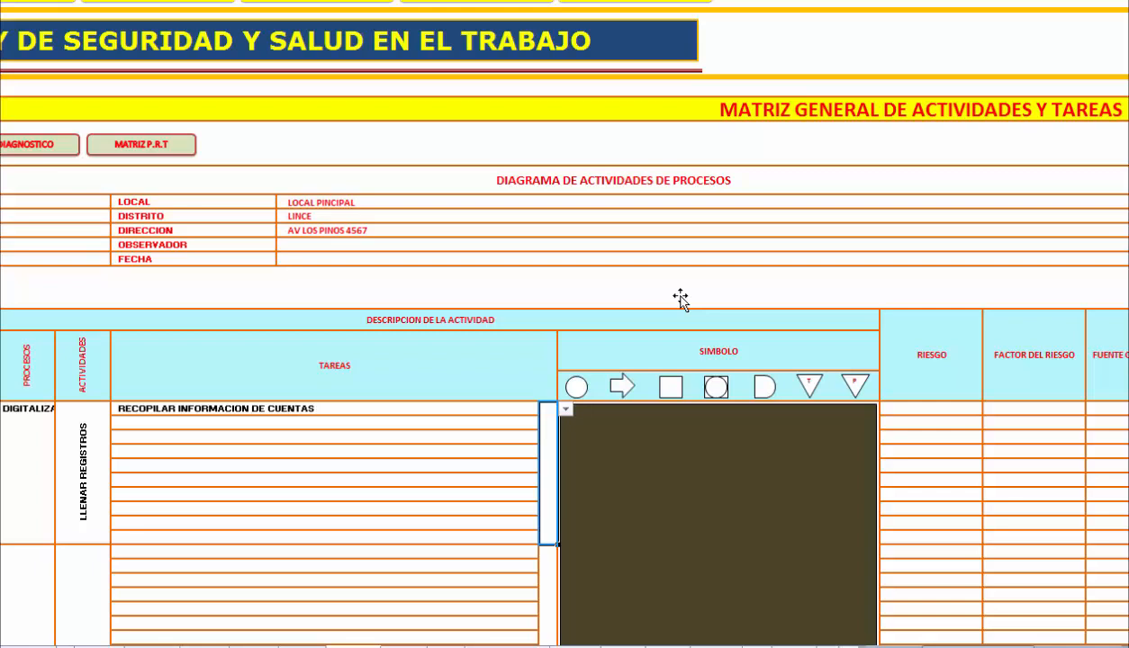
{"action": "type", "text": "1"}
{"action": "key", "text": "Return"}
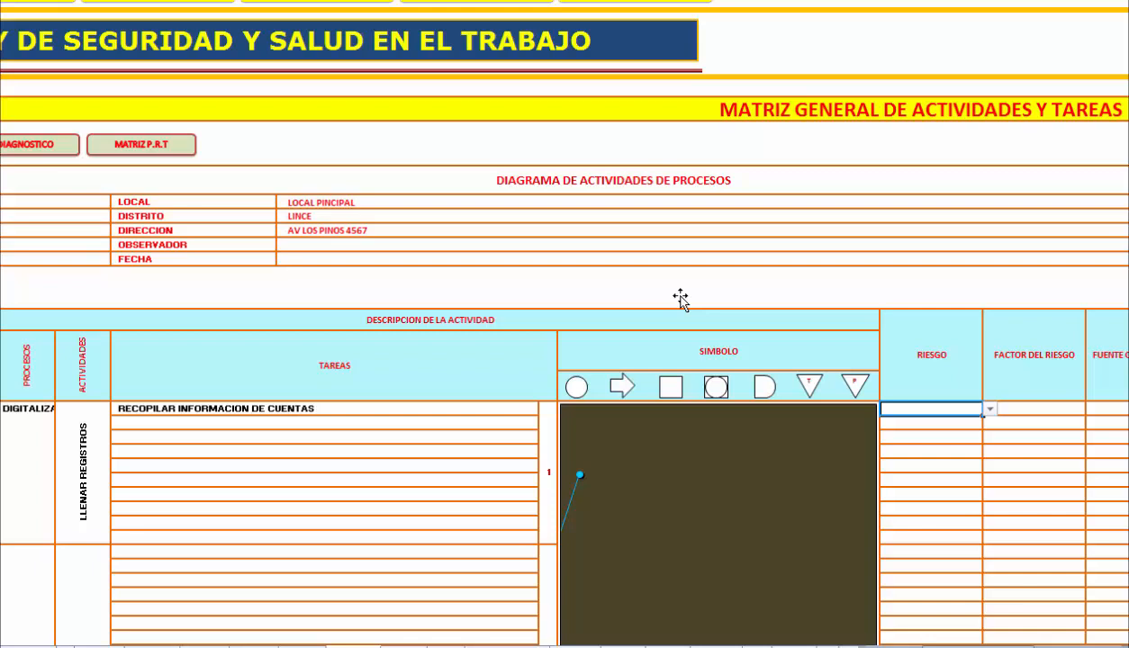
Choose ERGONOMICO as the Riesgo of the first task.
{"action": "key", "text": "alt+Down"}
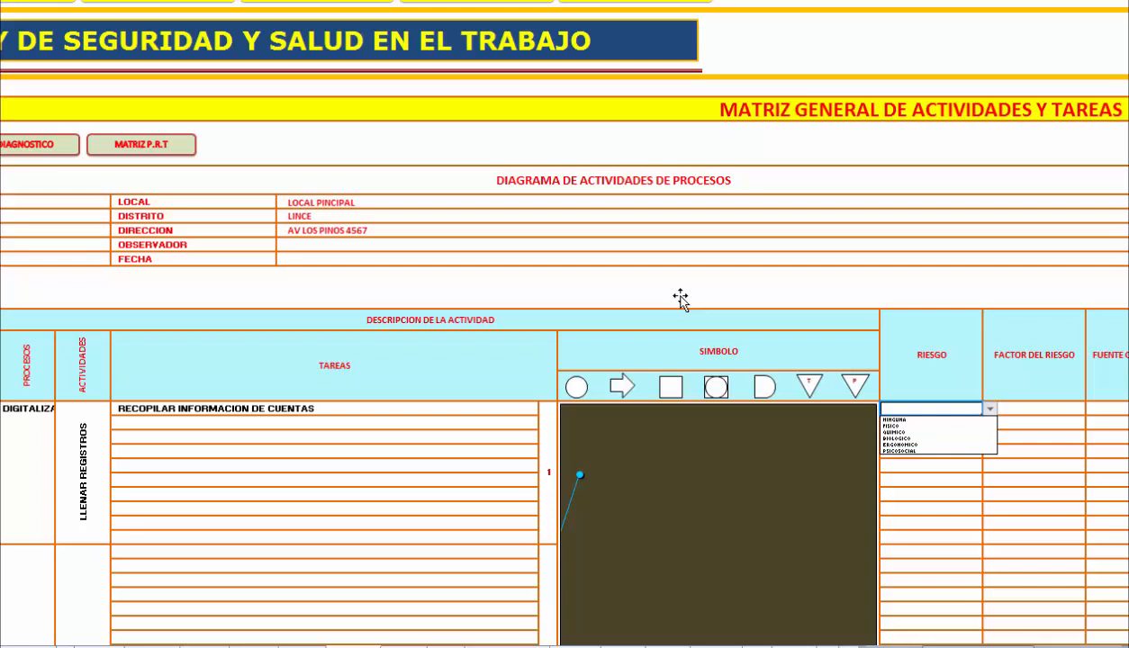
{"action": "key", "text": "Down"}
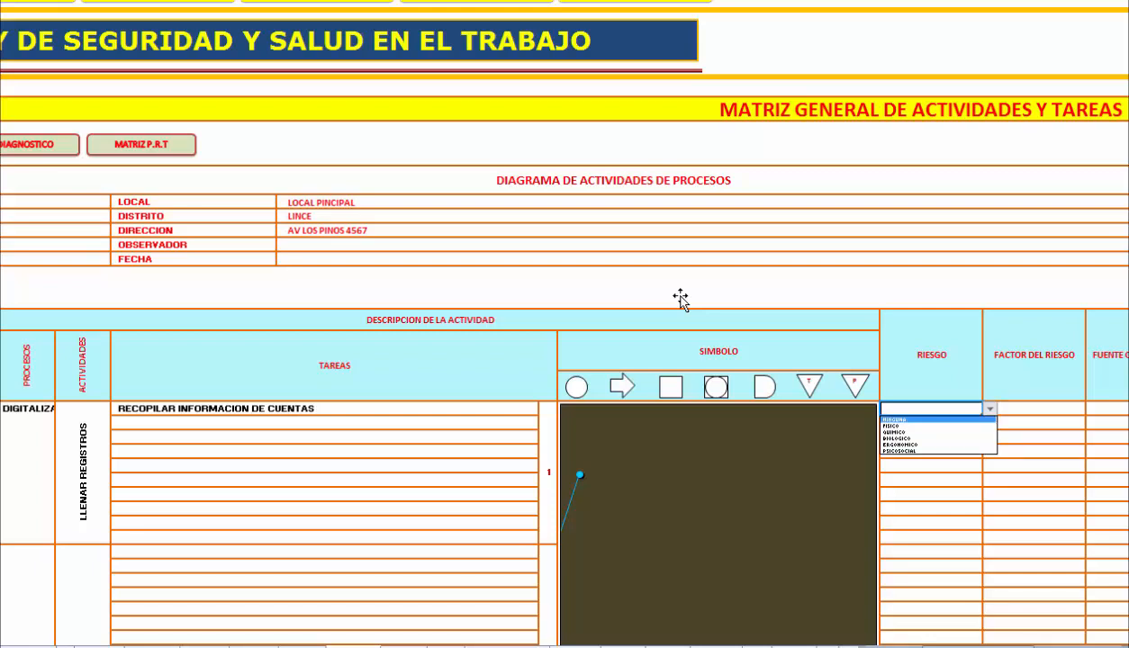
{"action": "key", "text": "Down"}
{"action": "key", "text": "Down"}
{"action": "key", "text": "Down"}
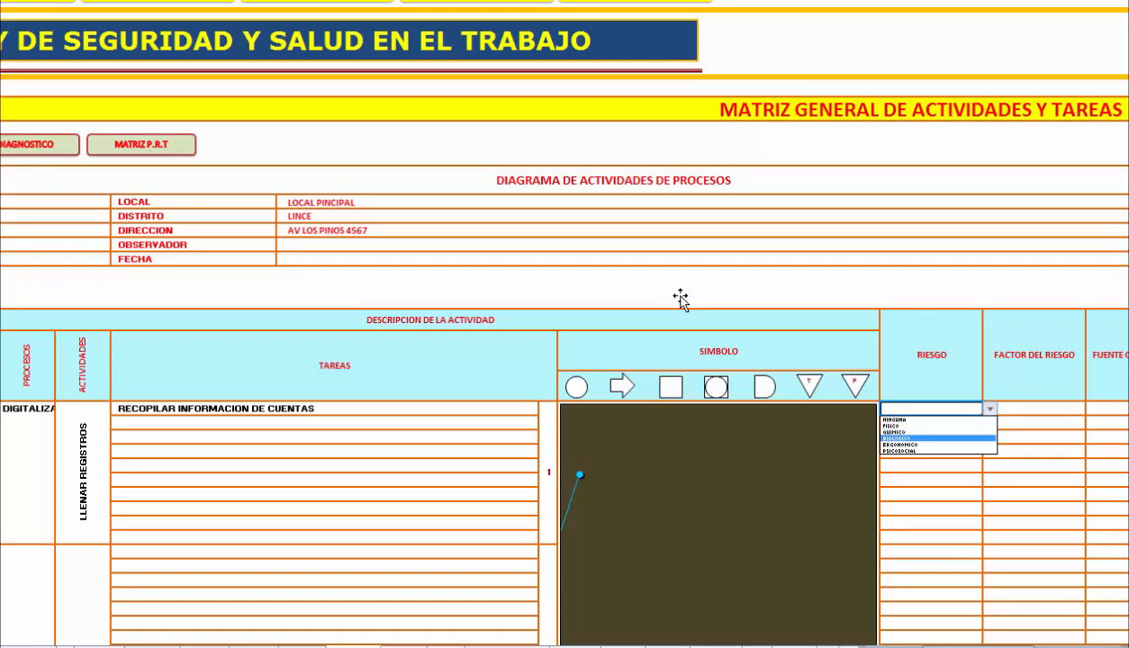
{"action": "key", "text": "Down"}
{"action": "key", "text": "Down"}
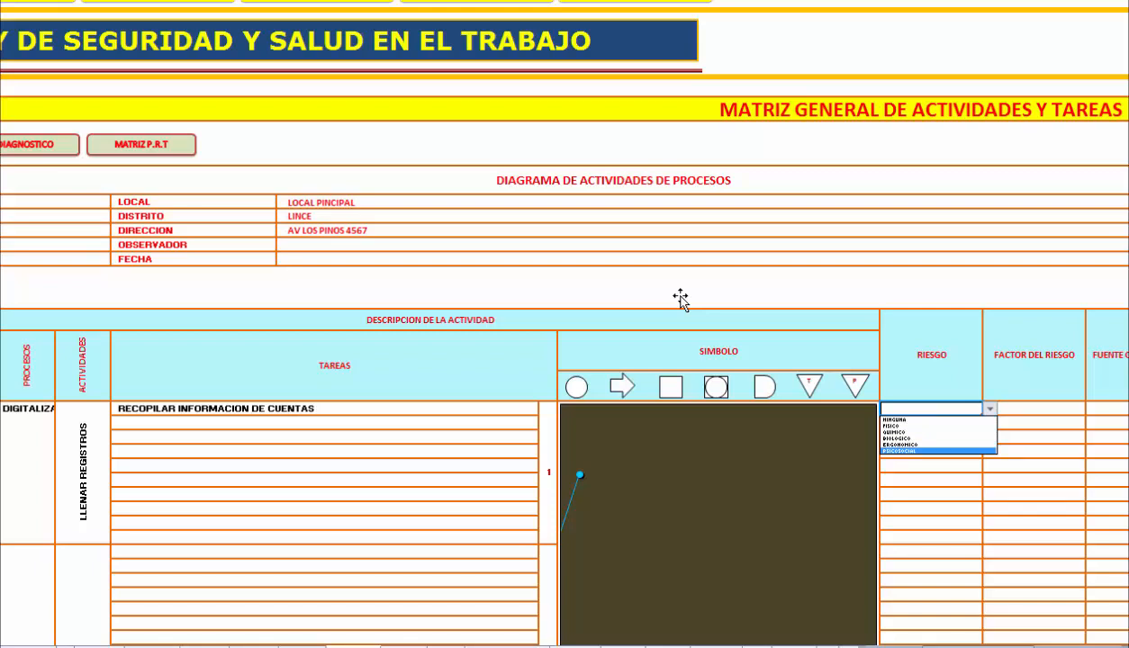
{"action": "key", "text": "Up"}
{"action": "key", "text": "Return"}
{"action": "key", "text": "Right"}
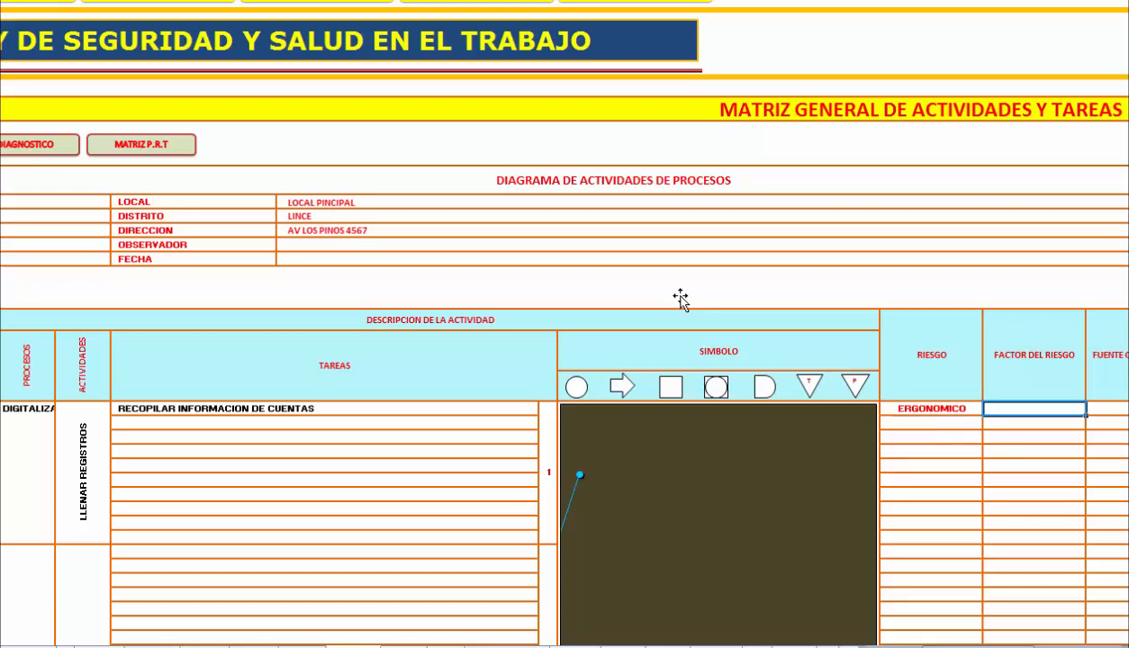
Enter SILLA as the first task's Factor del Riesgo and MALA POSTURA as its Fuente Generadora.
{"action": "scroll", "coordinate": [680, 299], "scroll_direction": "right", "scroll_amount": 2}
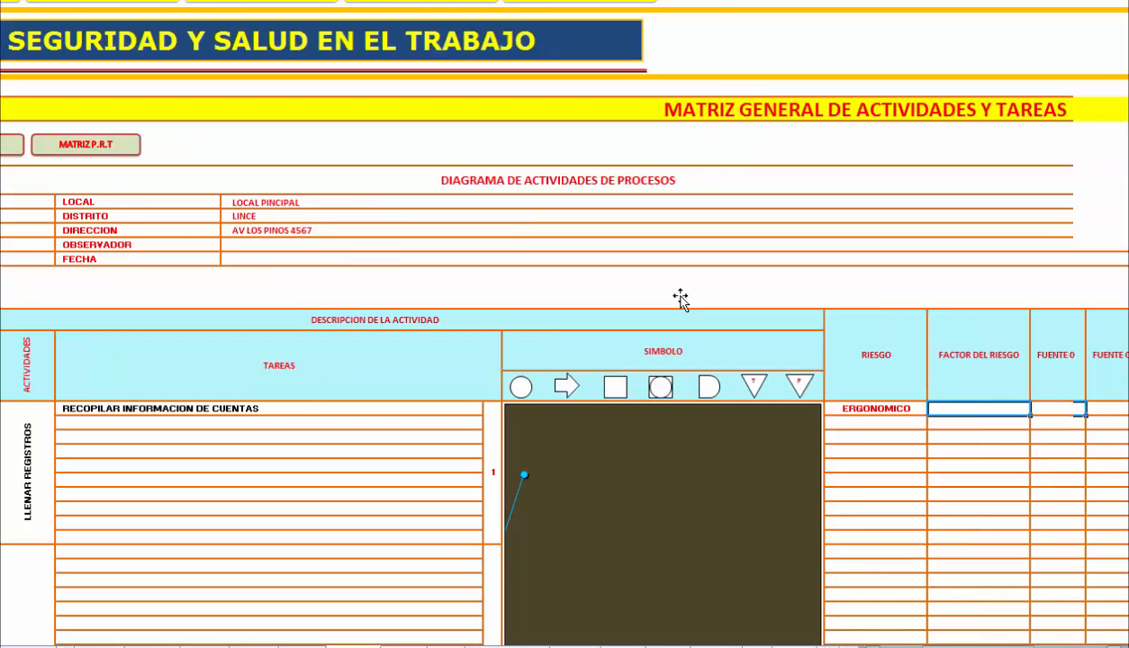
{"action": "scroll", "coordinate": [680, 299], "scroll_direction": "right", "scroll_amount": 3}
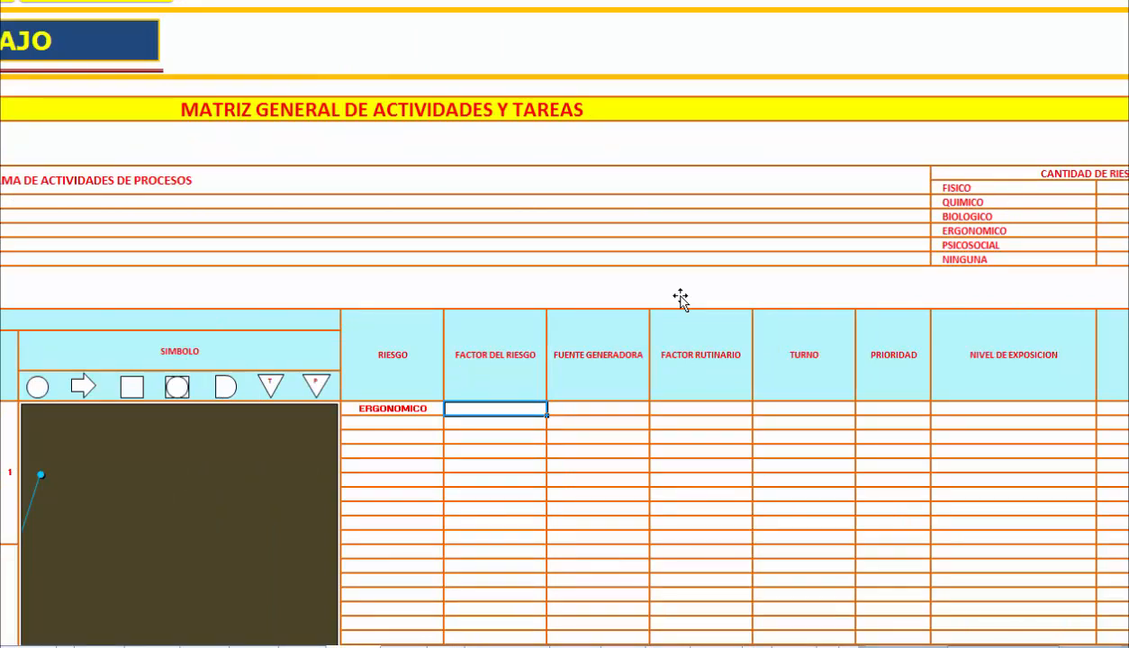
{"action": "type", "text": "SILLA"}
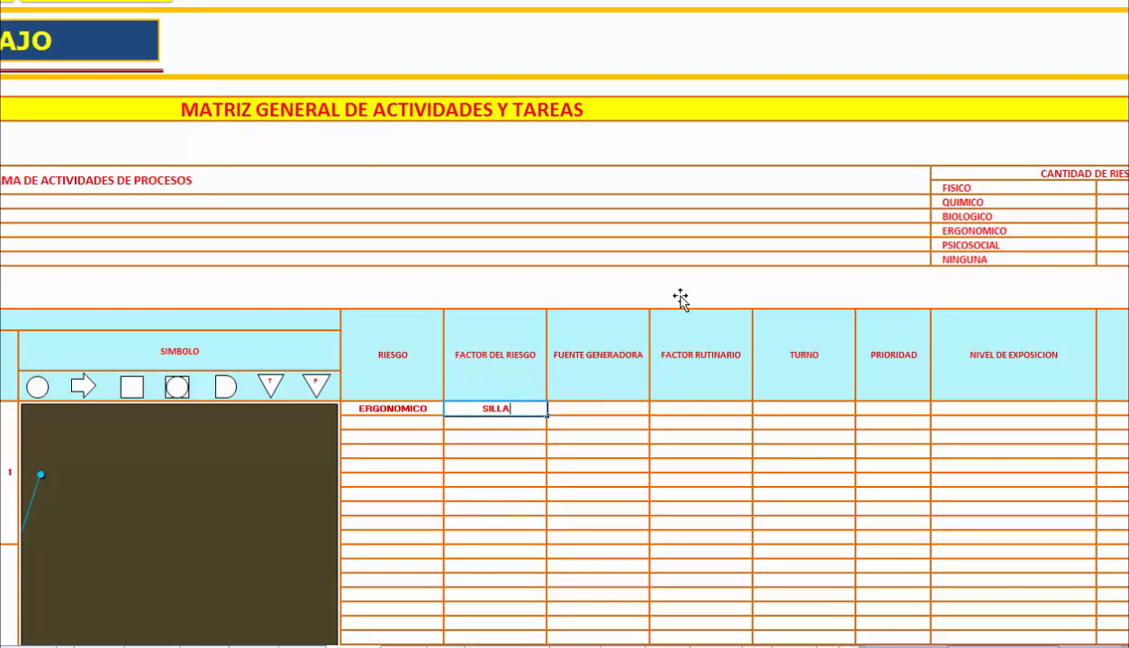
{"action": "key", "text": "Tab"}
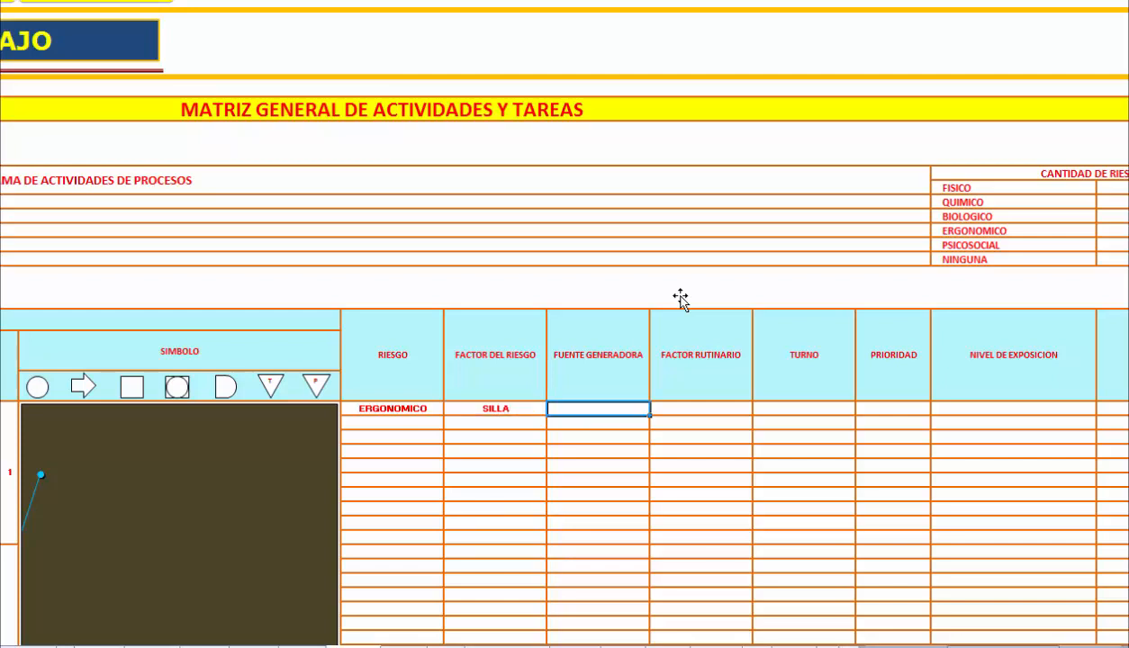
{"action": "type", "text": "MA"}
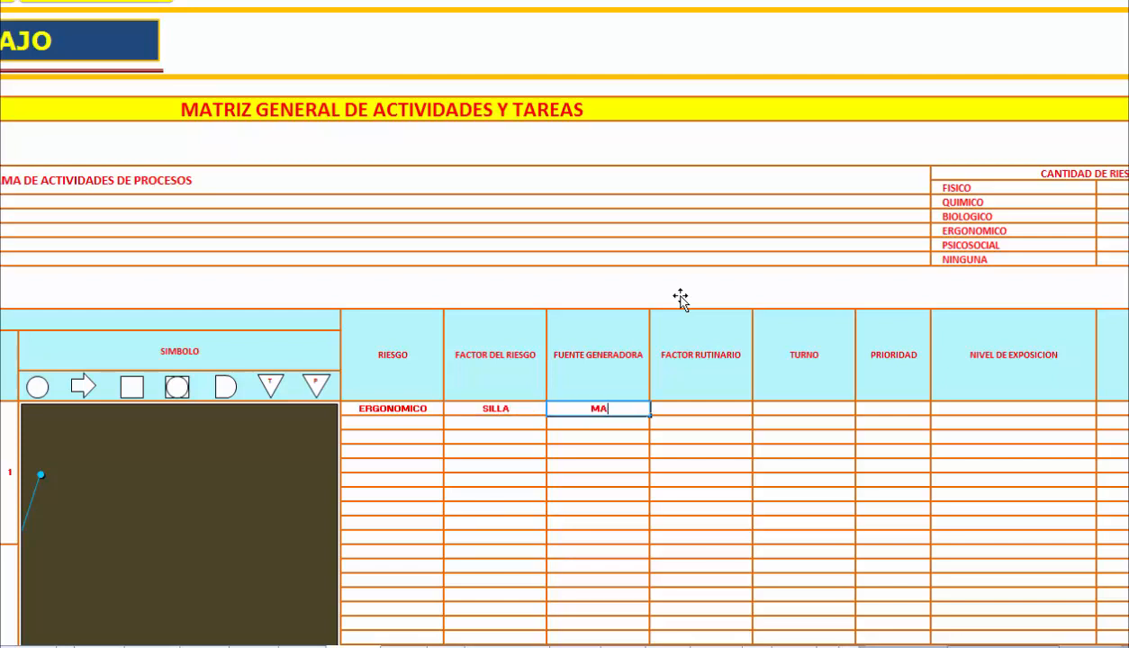
{"action": "type", "text": "LA POSTURA"}
{"action": "key", "text": "Tab"}
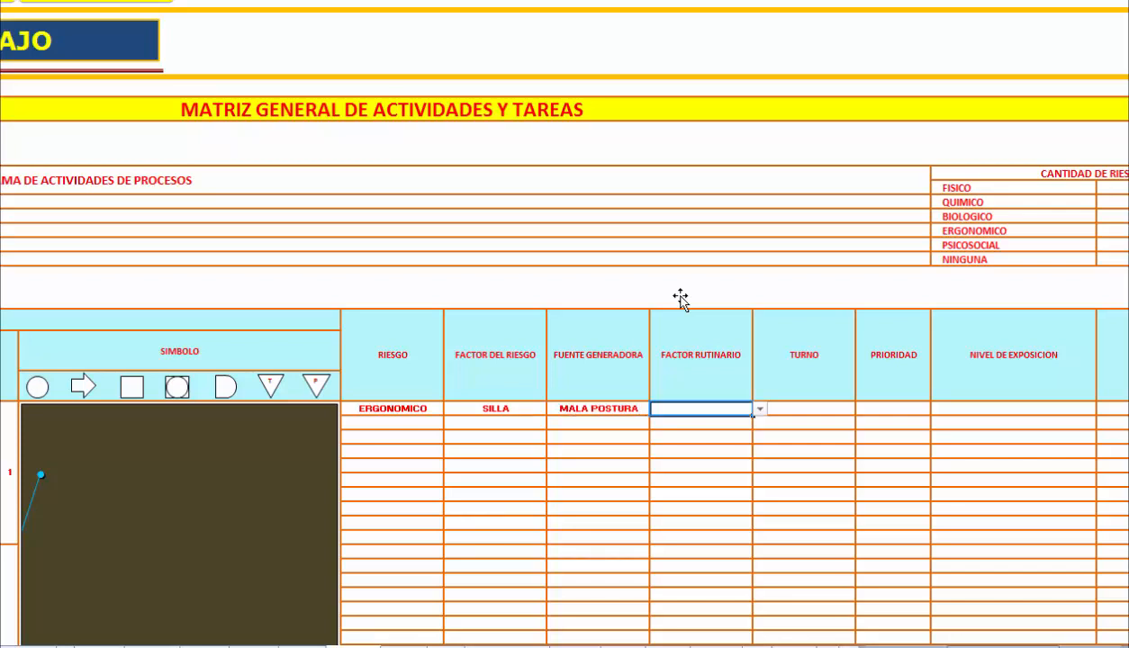
Set the first task's Factor Rutinario to RUTINARIO and its Turno to MAÑANA.
{"action": "key", "text": "alt+Down"}
{"action": "key", "text": "Down"}
{"action": "key", "text": "Return"}
{"action": "key", "text": "Tab"}
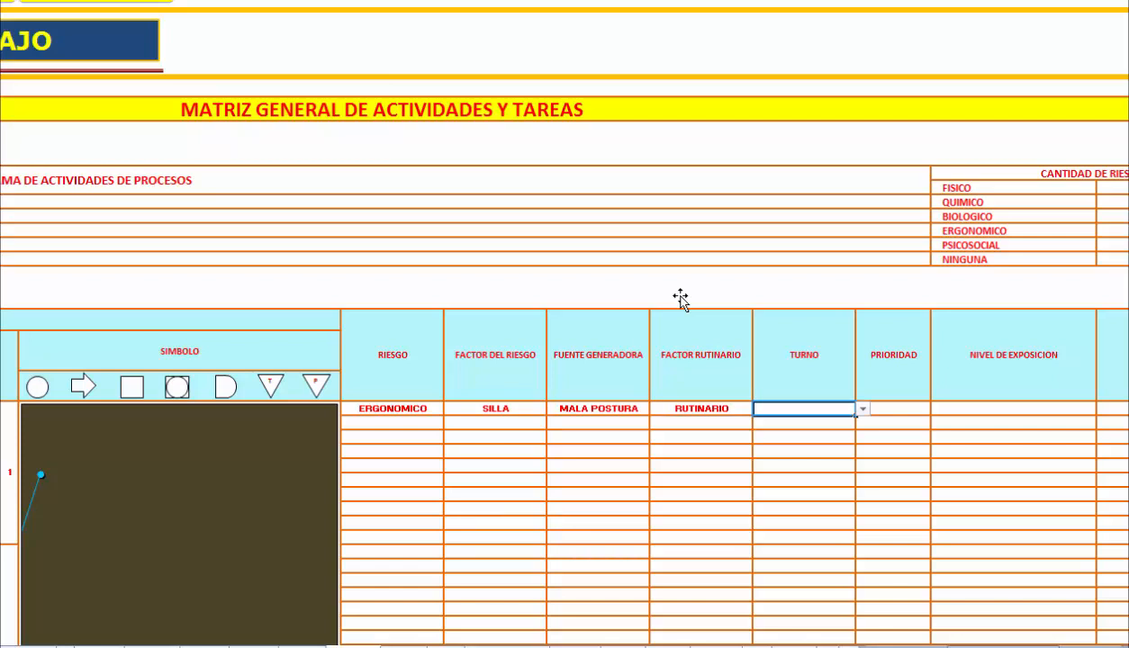
{"action": "key", "text": "alt+Down"}
{"action": "key", "text": "Return"}
{"action": "key", "text": "Tab"}
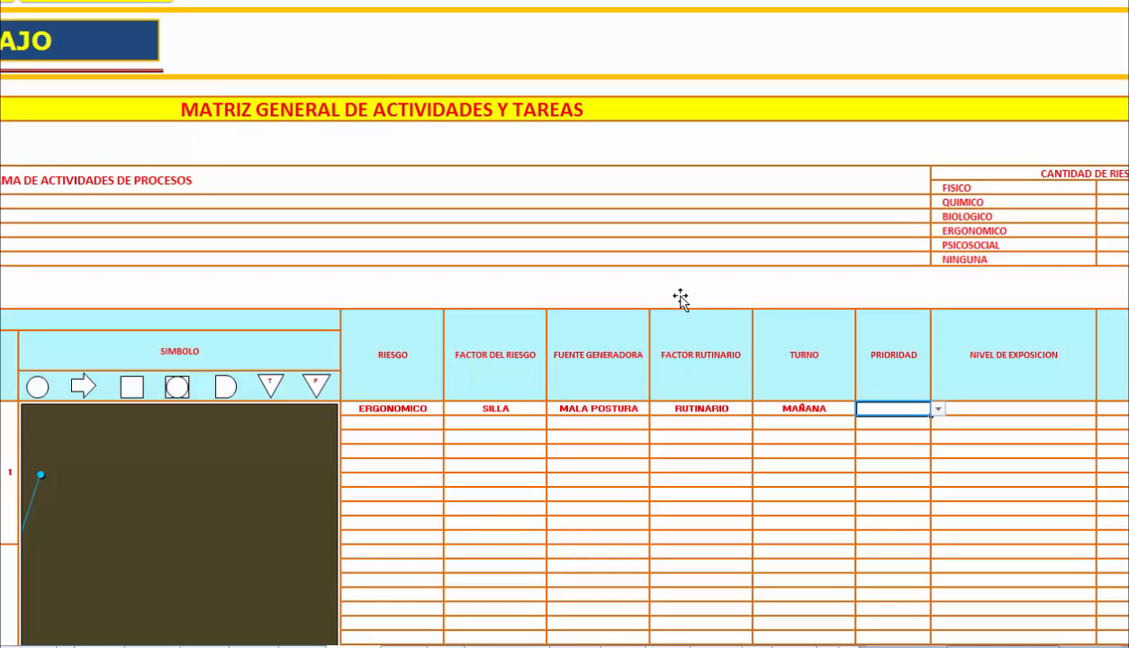
Set the first task's Prioridad to ALTA and its Nivel de Exposicion to LIGERAMENTE DAÑINO.
{"action": "key", "text": "alt+Down"}
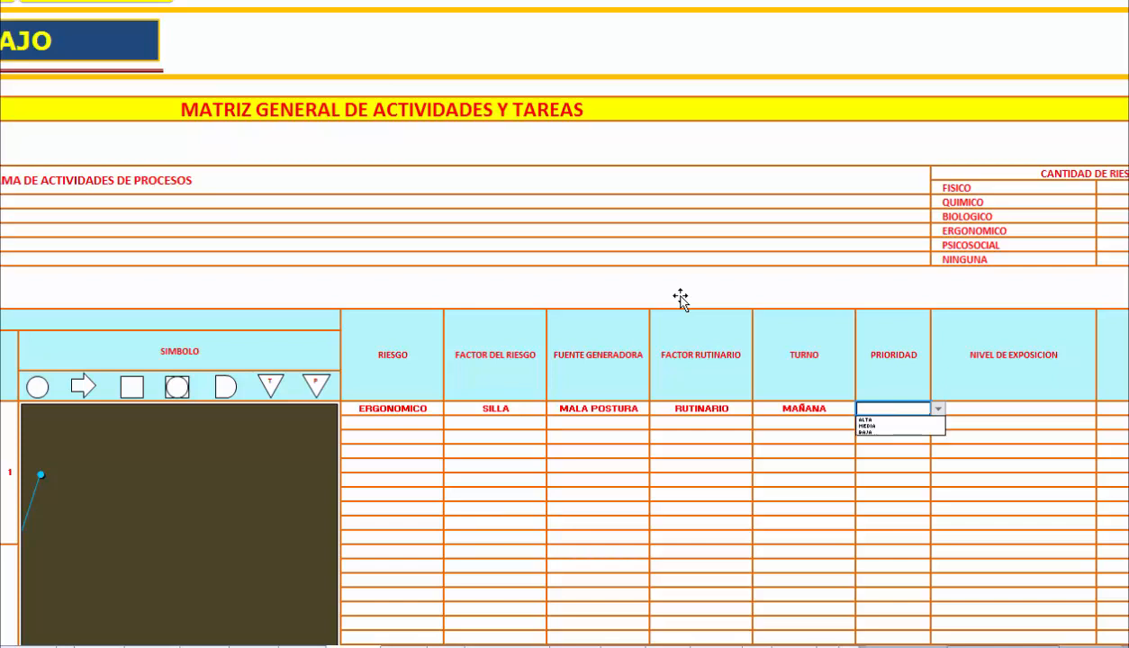
{"action": "key", "text": "Down"}
{"action": "key", "text": "Return"}
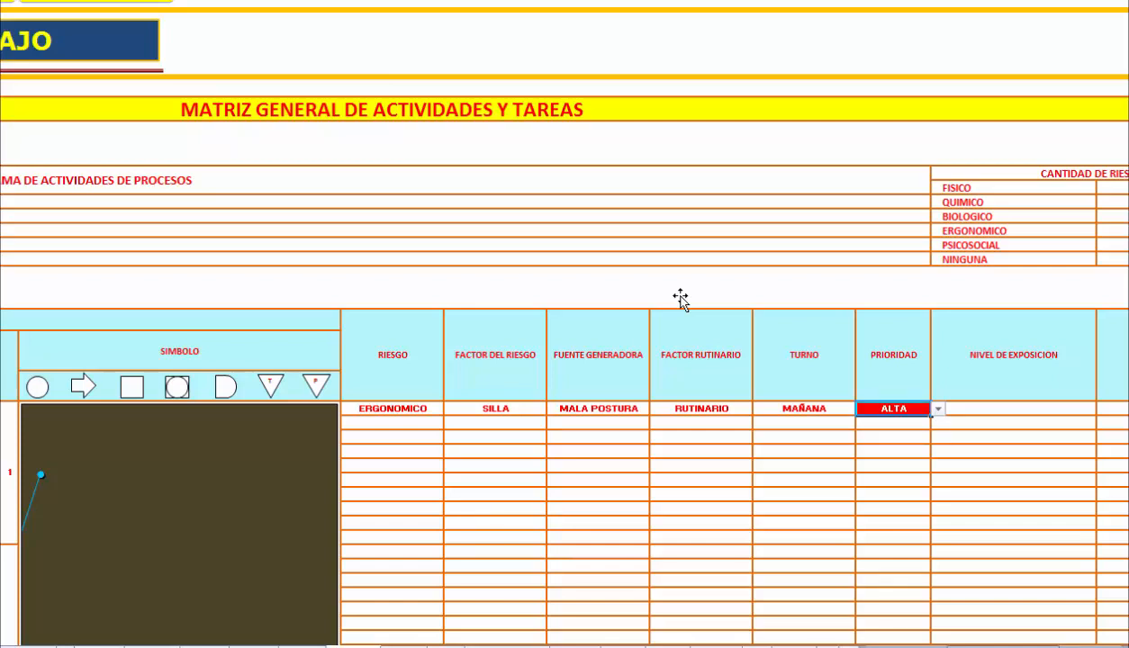
{"action": "key", "text": "Tab"}
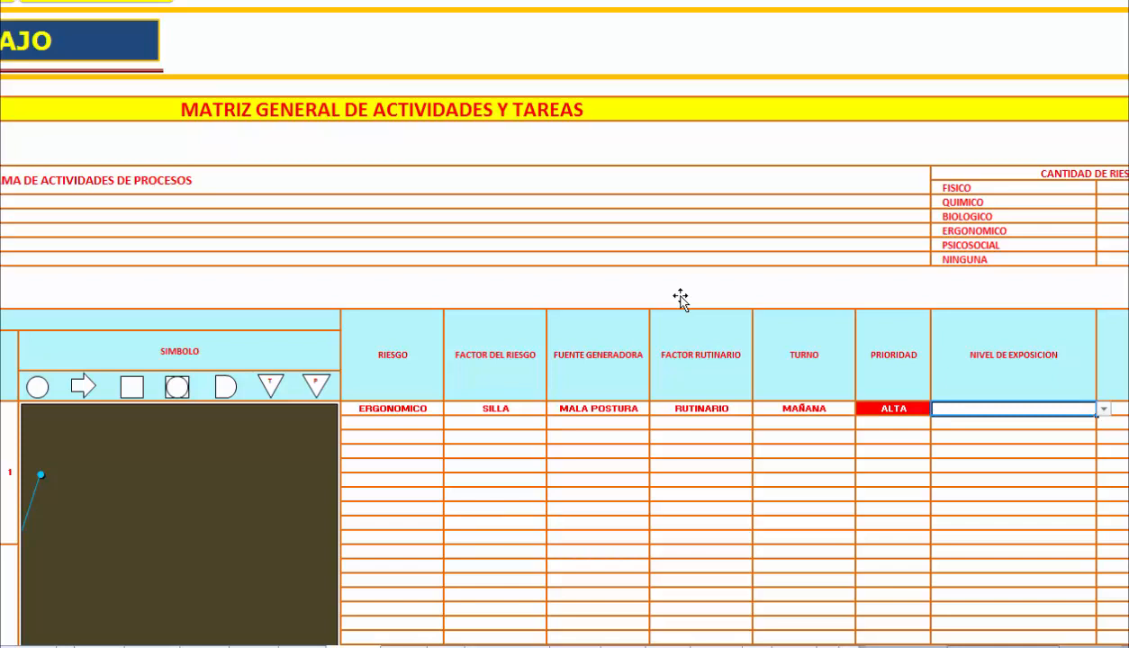
{"action": "key", "text": "alt+Down"}
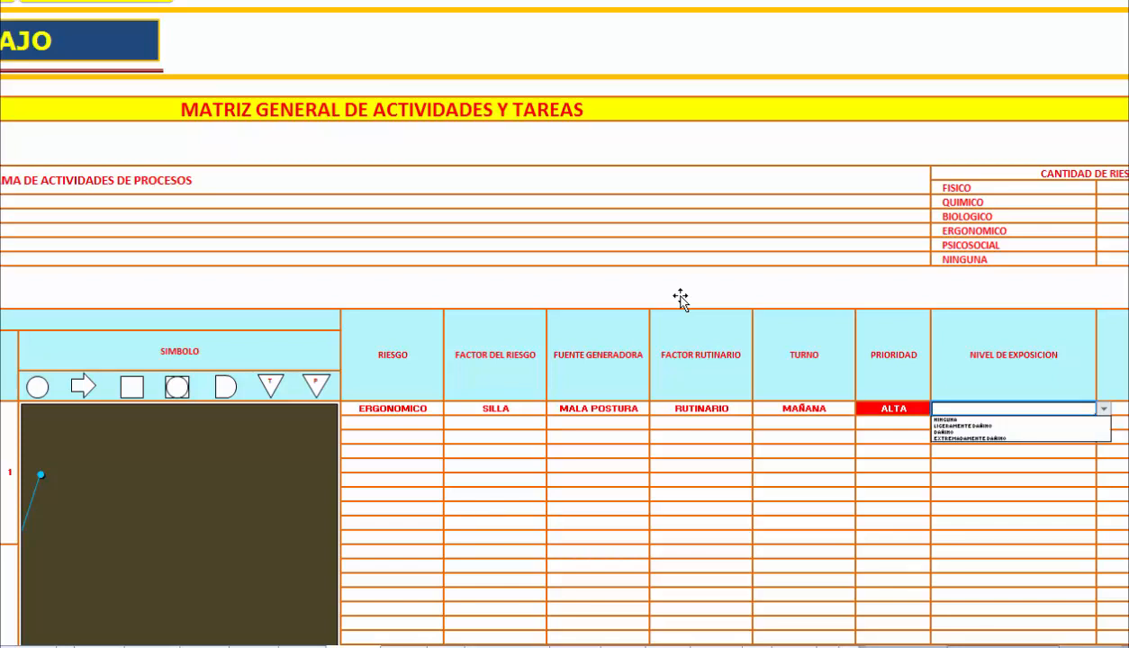
{"action": "key", "text": "Down"}
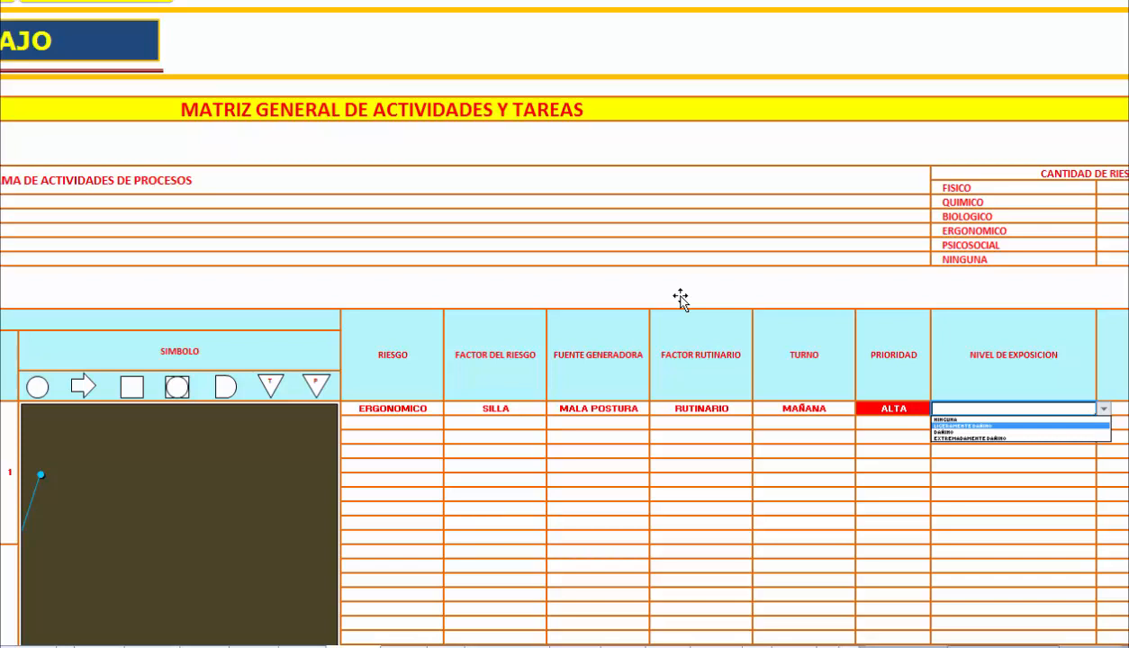
{"action": "key", "text": "Return"}
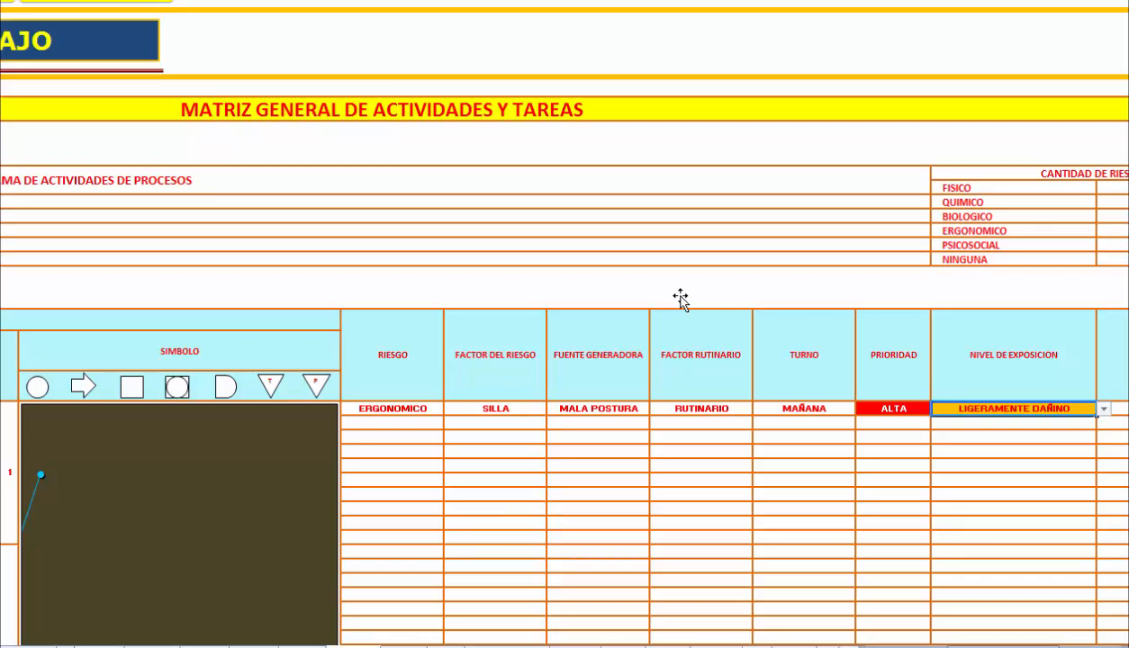
{"action": "key", "text": "Return"}
Enter DOLOR DE ESPALDA as the Impacto of the first task.
{"action": "scroll", "coordinate": [681, 298], "scroll_direction": "right", "scroll_amount": 5}
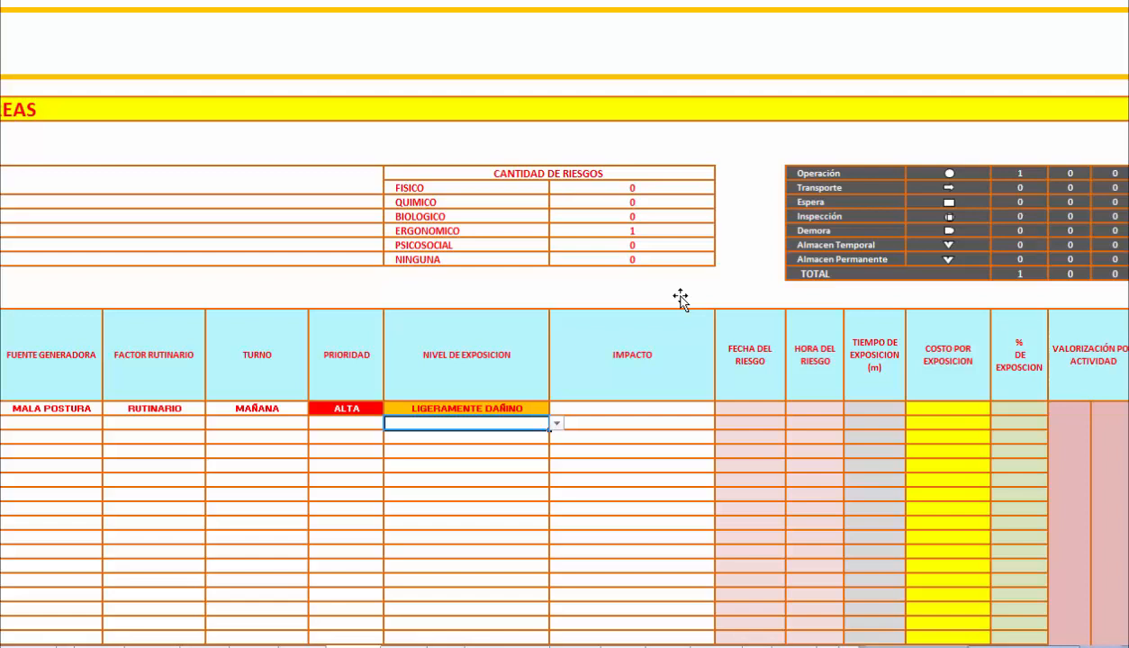
{"action": "key", "text": "Up"}
{"action": "key", "text": "Right"}
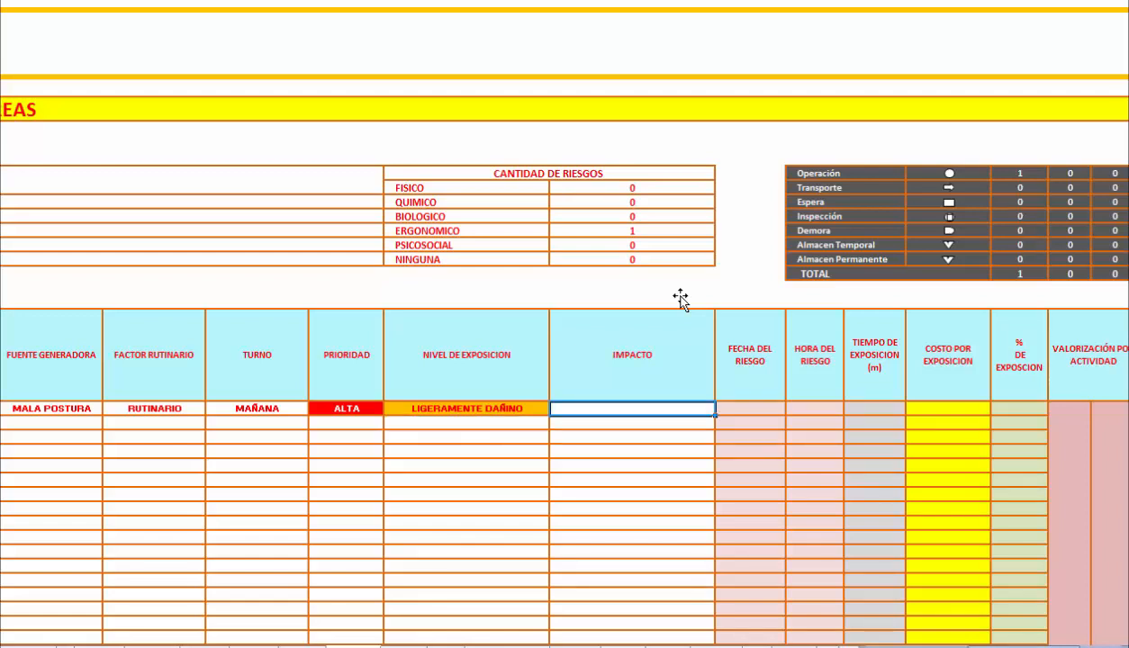
{"action": "type", "text": "DOLOR DE ESPAL"}
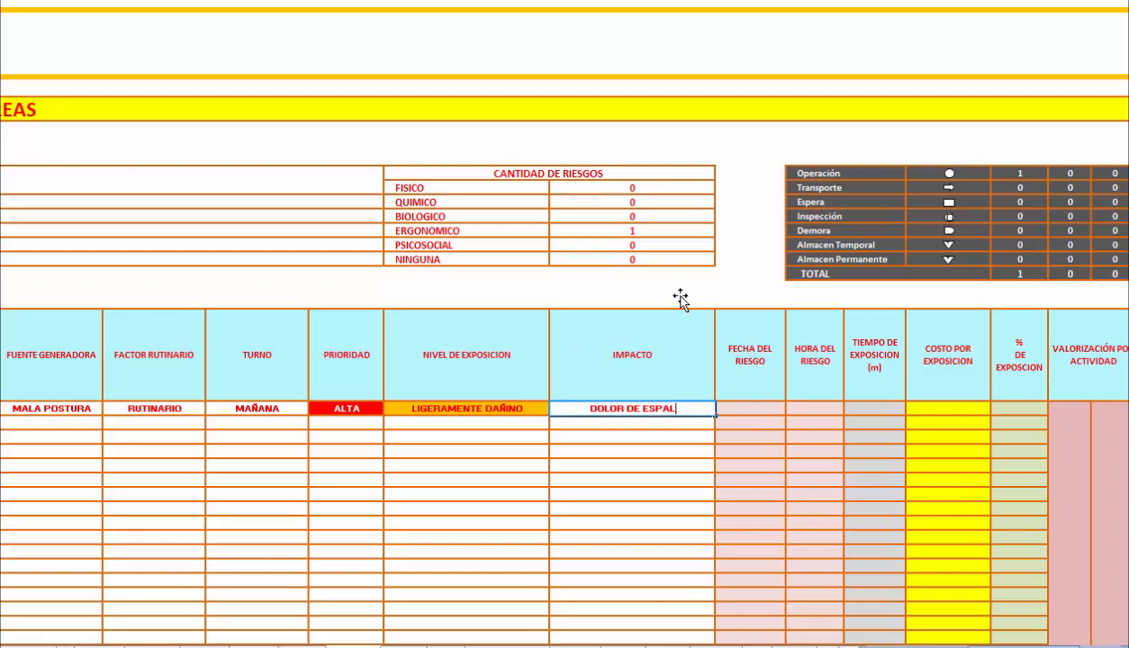
{"action": "type", "text": "DA"}
{"action": "key", "text": "Tab"}
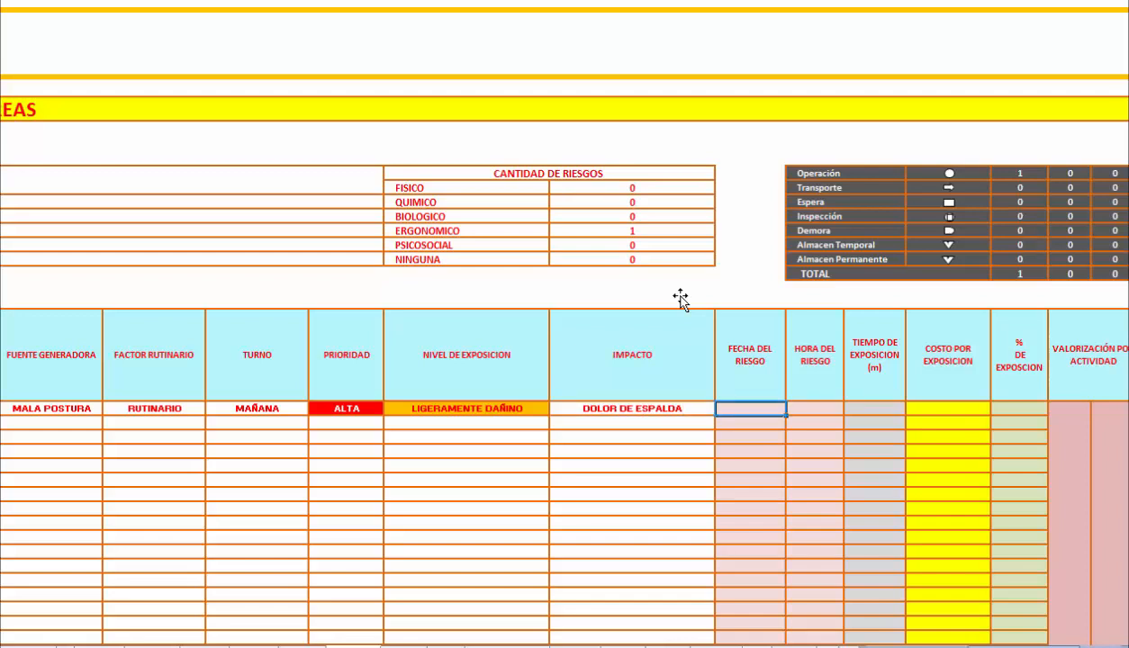
Fill the first task's Fecha del Riesgo with today's date using the HOY function.
{"action": "type", "text": "+HOY("}
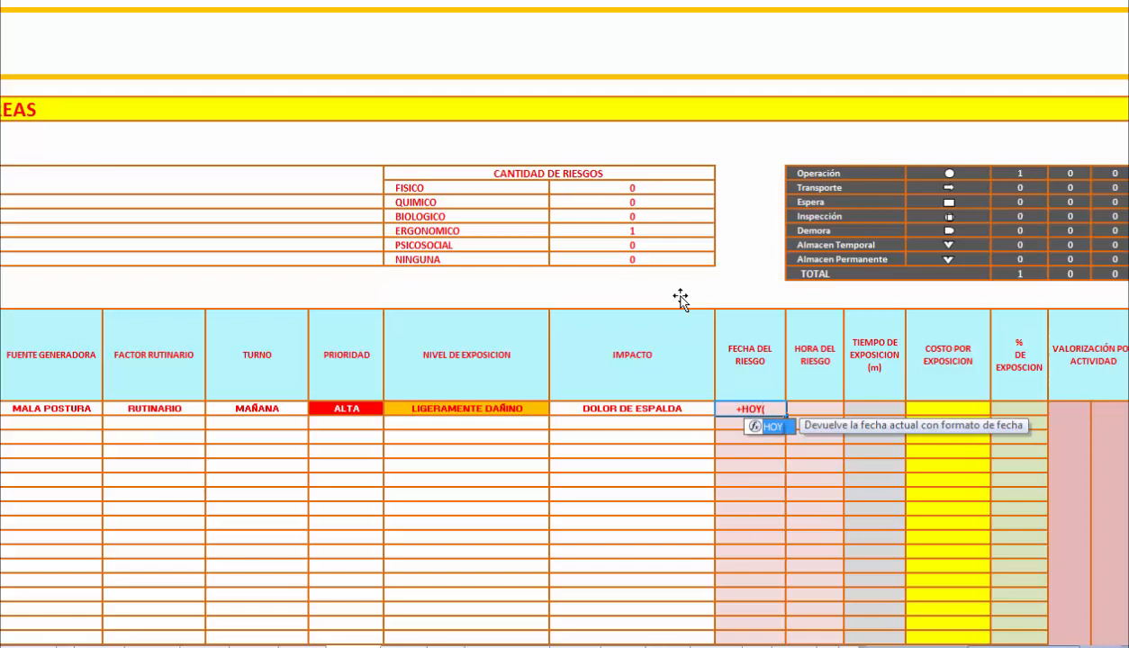
{"action": "key", "text": "Tab"}
{"action": "key", "text": "Return"}
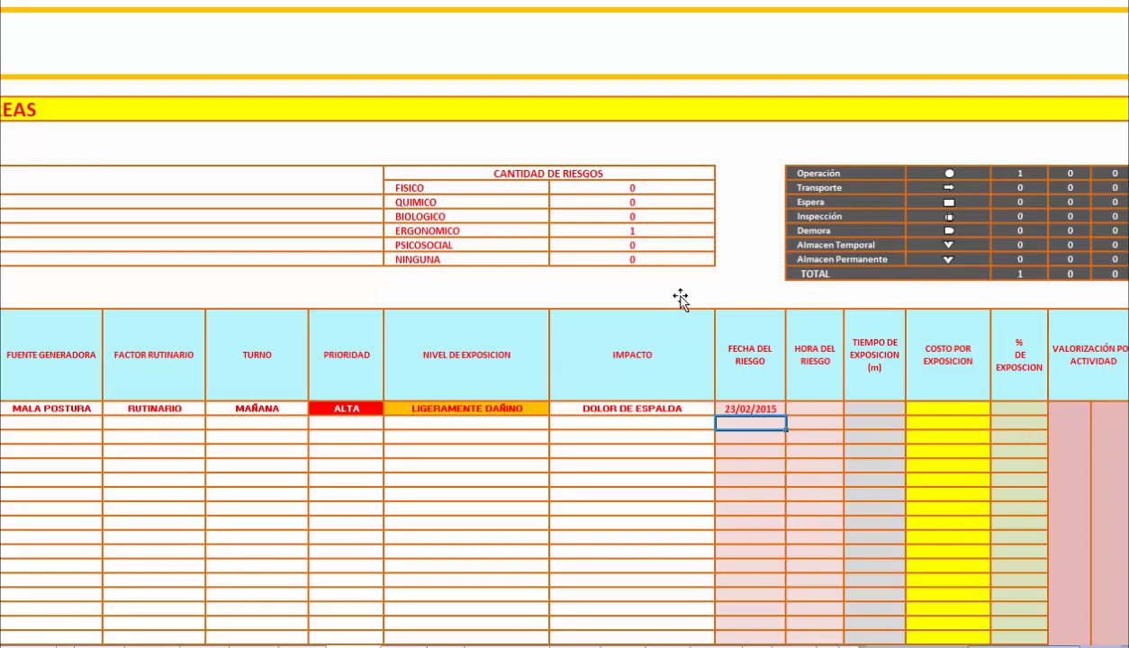
Insert the current time as the first task's Hora del Riesgo and enter 120 minutes as its Tiempo de Exposicion.
{"action": "key", "text": "Up"}
{"action": "key", "text": "Right"}
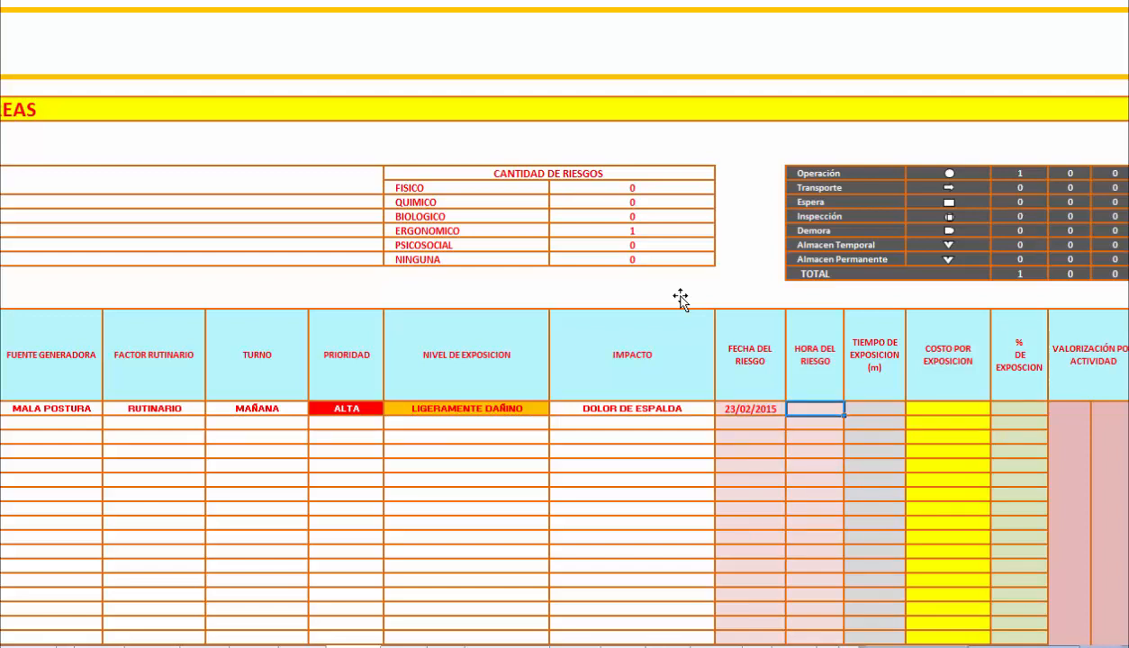
{"action": "key", "text": "ctrl+shift+semicolon"}
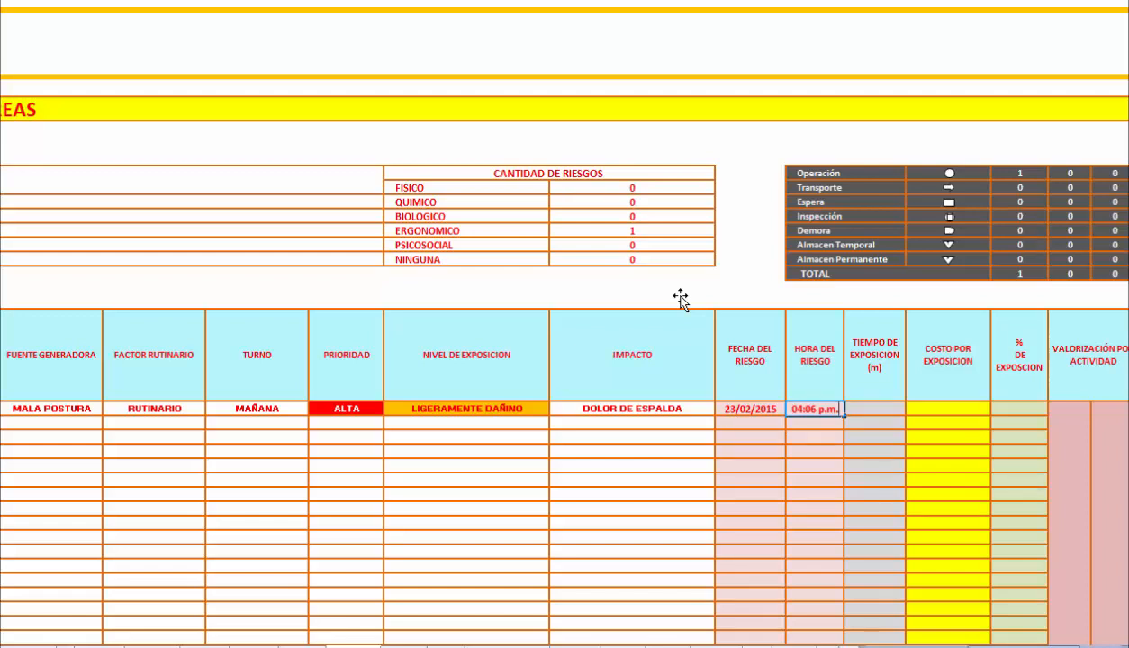
{"action": "key", "text": "Tab"}
{"action": "type", "text": "120"}
{"action": "key", "text": "Tab"}
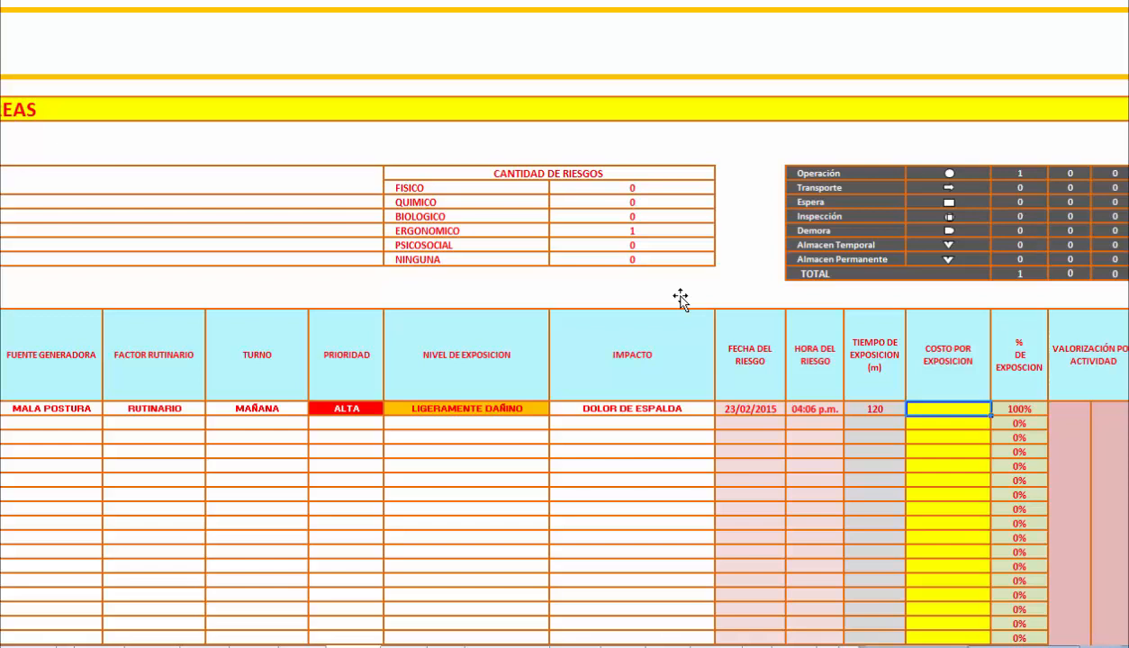
Enter 700 as the first task's Costo por Exposicion.
{"action": "type", "text": "700"}
{"action": "key", "text": "Return"}
{"action": "key", "text": "Up"}
{"action": "key", "text": "Right"}
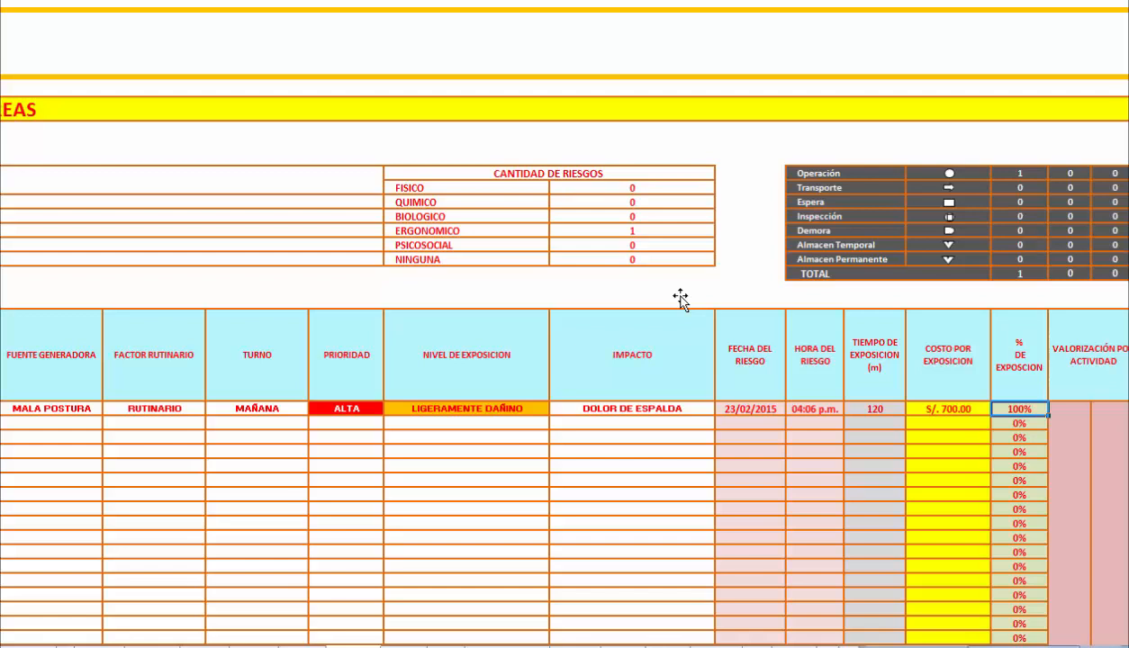
Go to the Matriz de Actividad sheet and choose the registered employee as its Trabajador.
{"action": "left_click_drag", "start_coordinate": [1027, 646], "coordinate": [937, 647]}
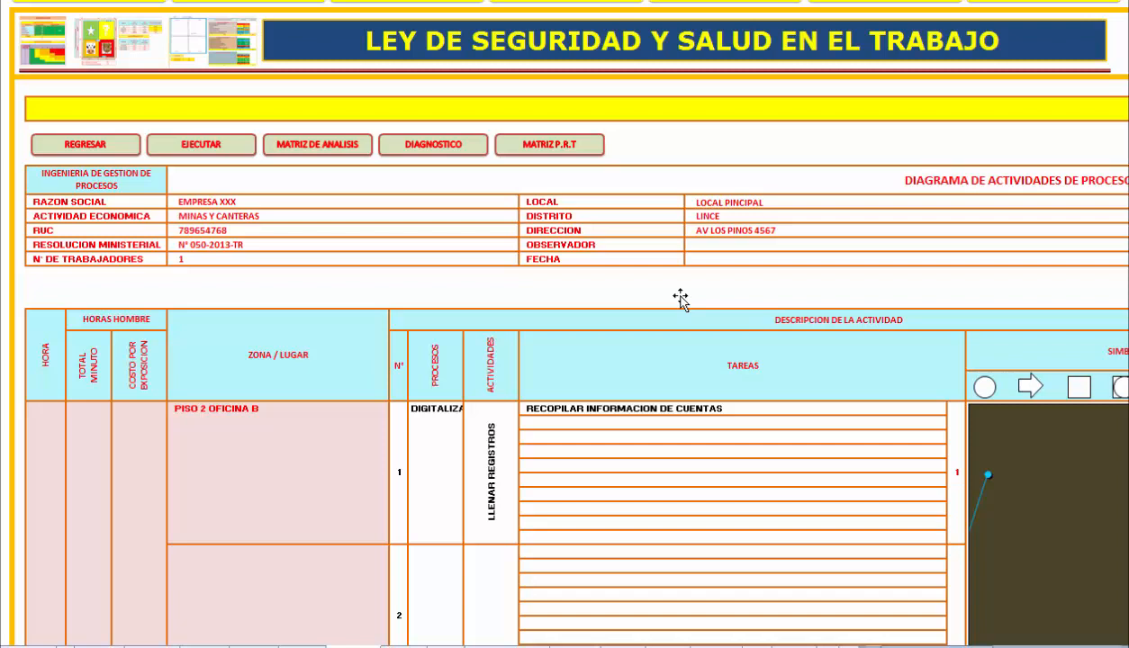
{"action": "left_click_drag", "start_coordinate": [942, 647], "coordinate": [971, 647]}
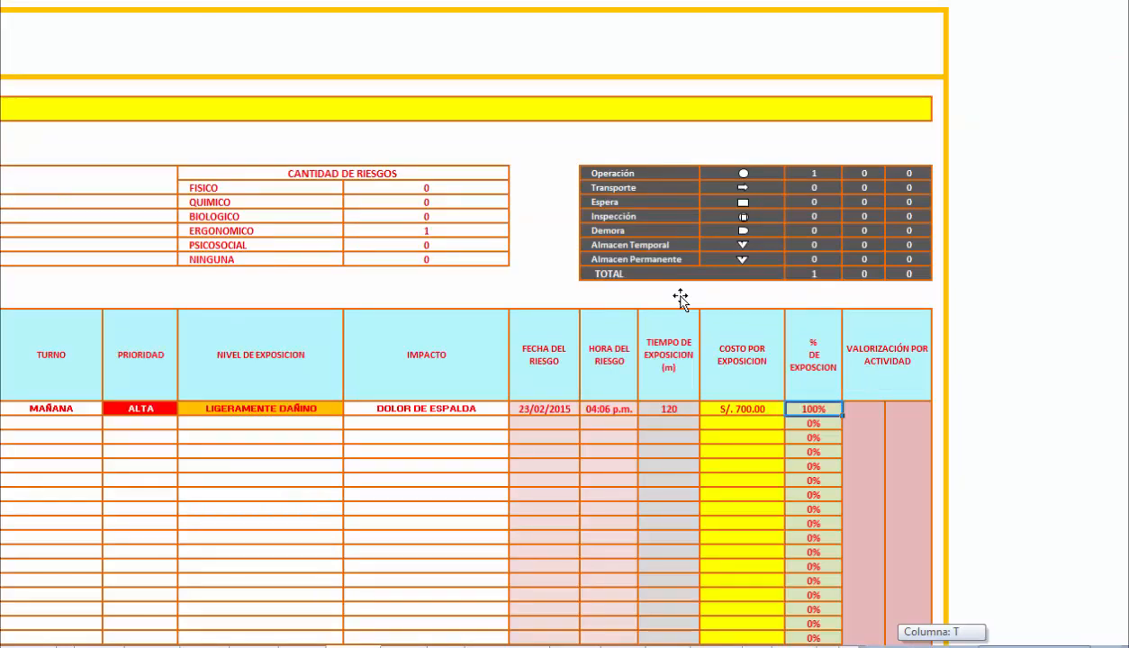
{"action": "left_click_drag", "start_coordinate": [971, 647], "coordinate": [942, 647]}
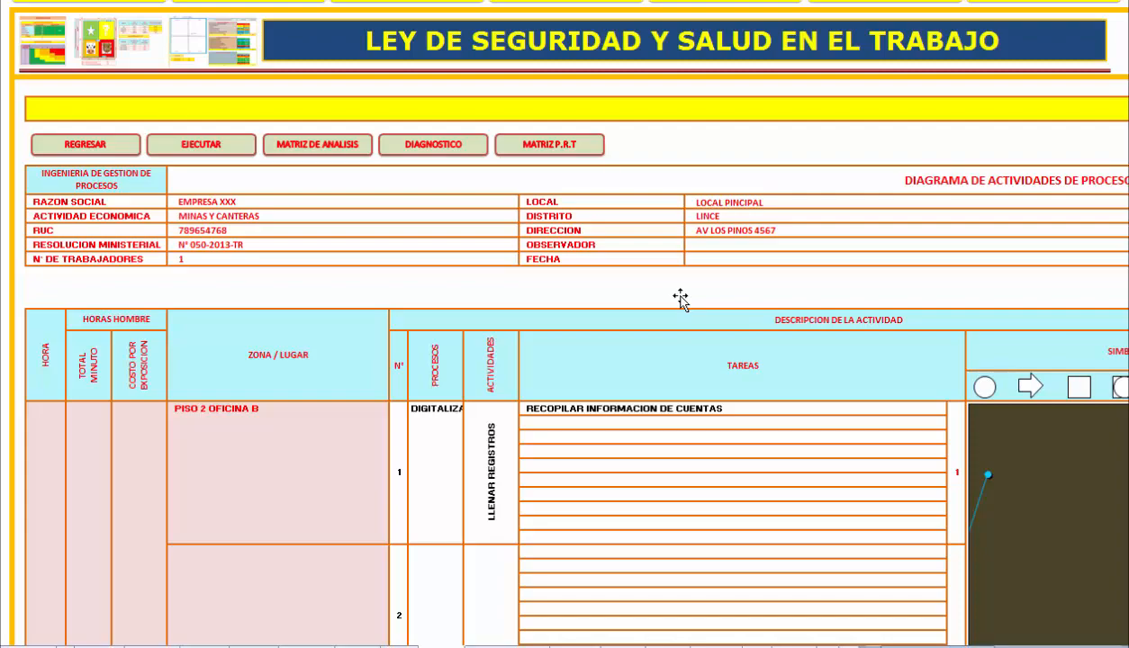
{"action": "key", "text": "ctrl+Page_Down"}
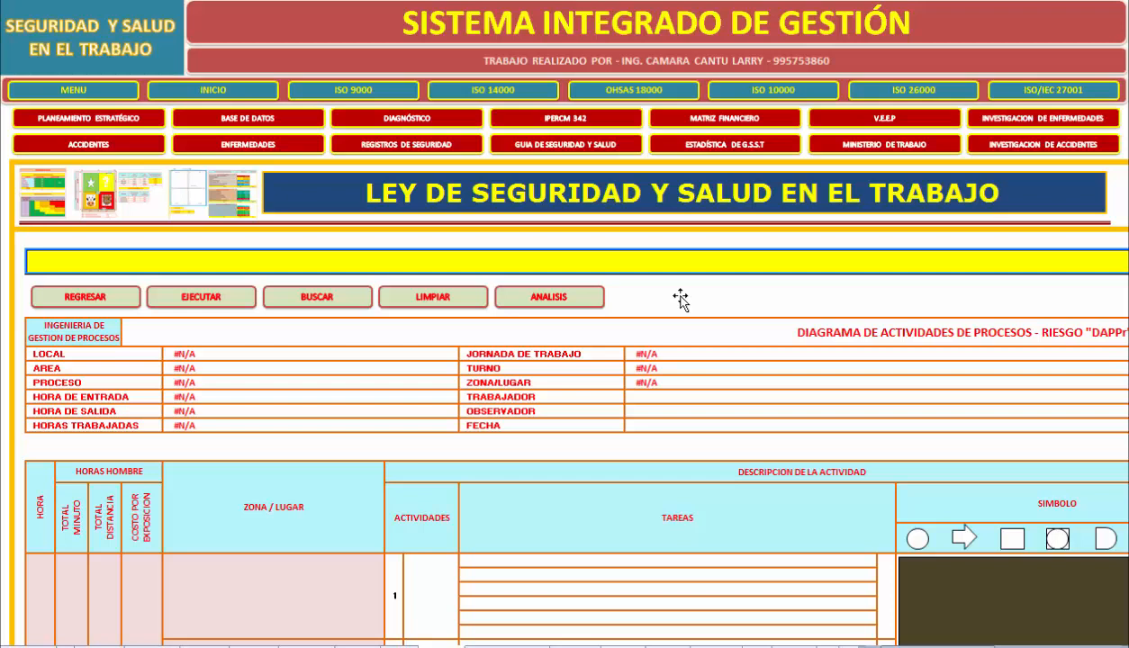
{"action": "key", "text": "Tab"}
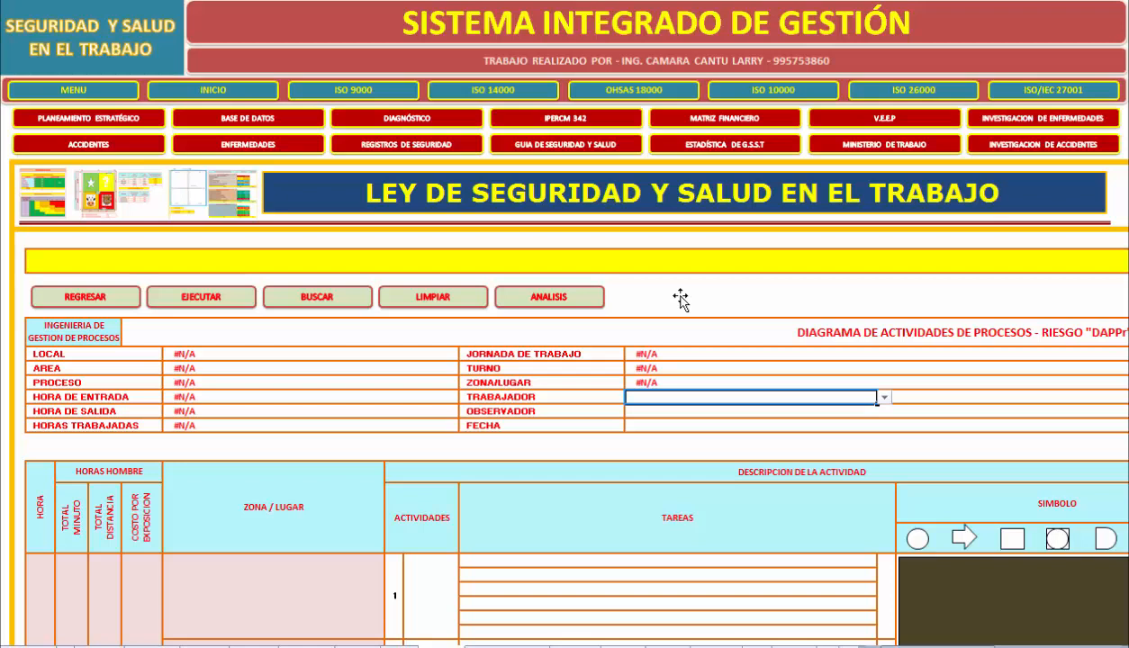
{"action": "key", "text": "alt+Down"}
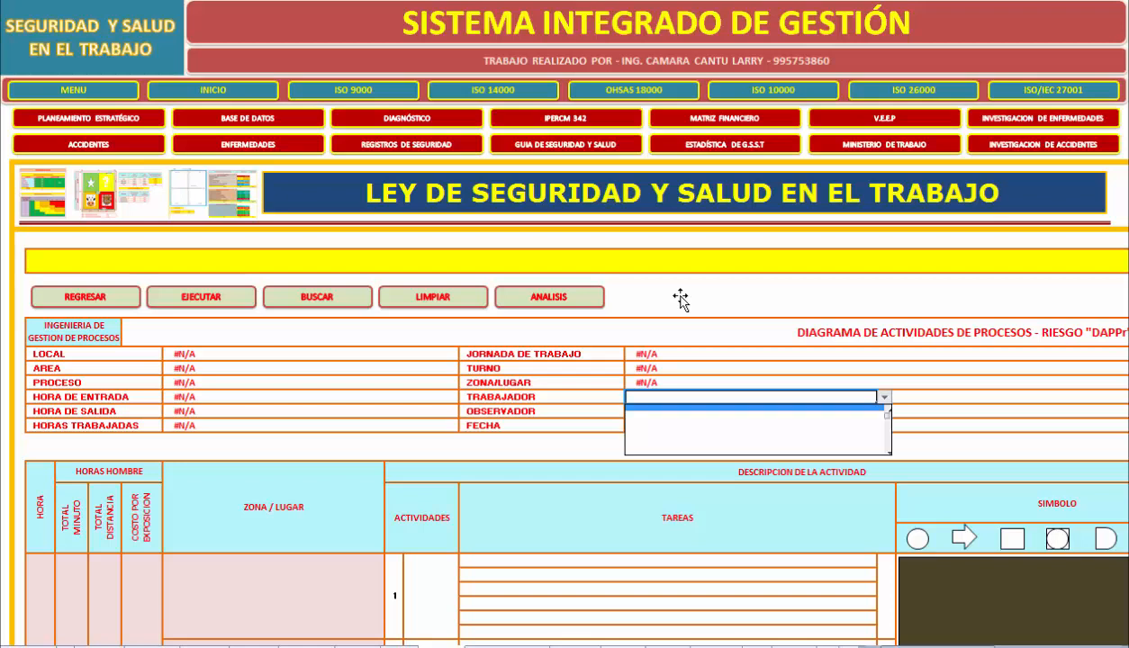
{"action": "key", "text": "Down"}
{"action": "key", "text": "Down"}
{"action": "key", "text": "Up"}
{"action": "key", "text": "Up"}
{"action": "key", "text": "Escape"}
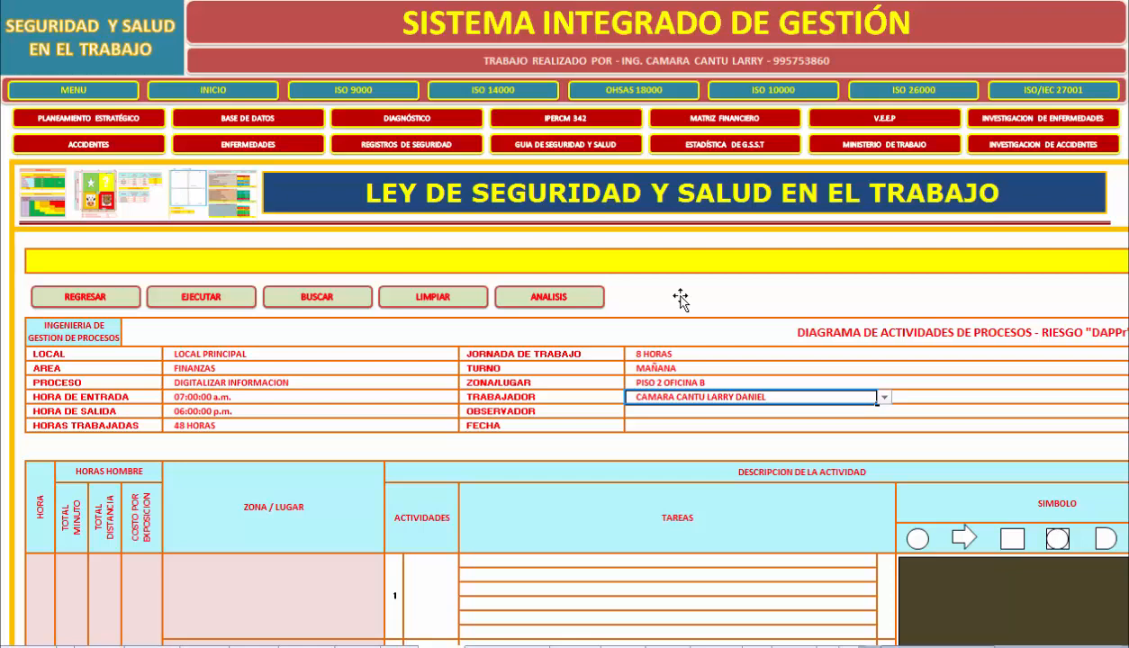
{"action": "key", "text": "Return"}
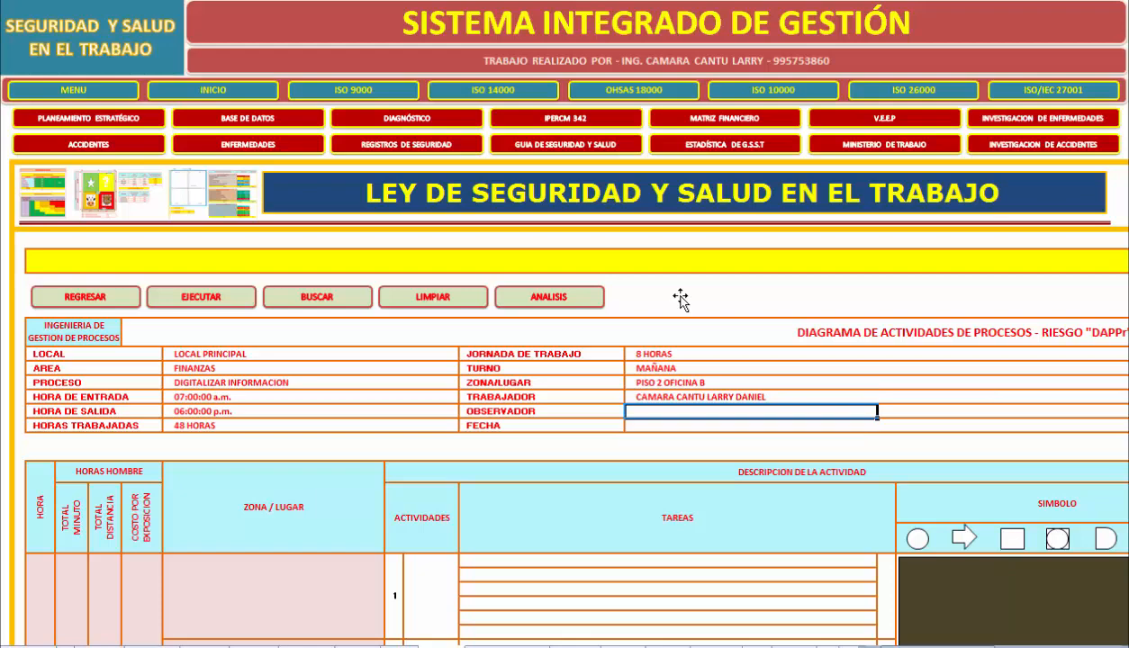
Enter PISO 2 DE LA OFICINA B as the Zona / Lugar of activity 1 in the activity matrix.
{"action": "scroll", "coordinate": [680, 300], "scroll_direction": "down", "scroll_amount": 3}
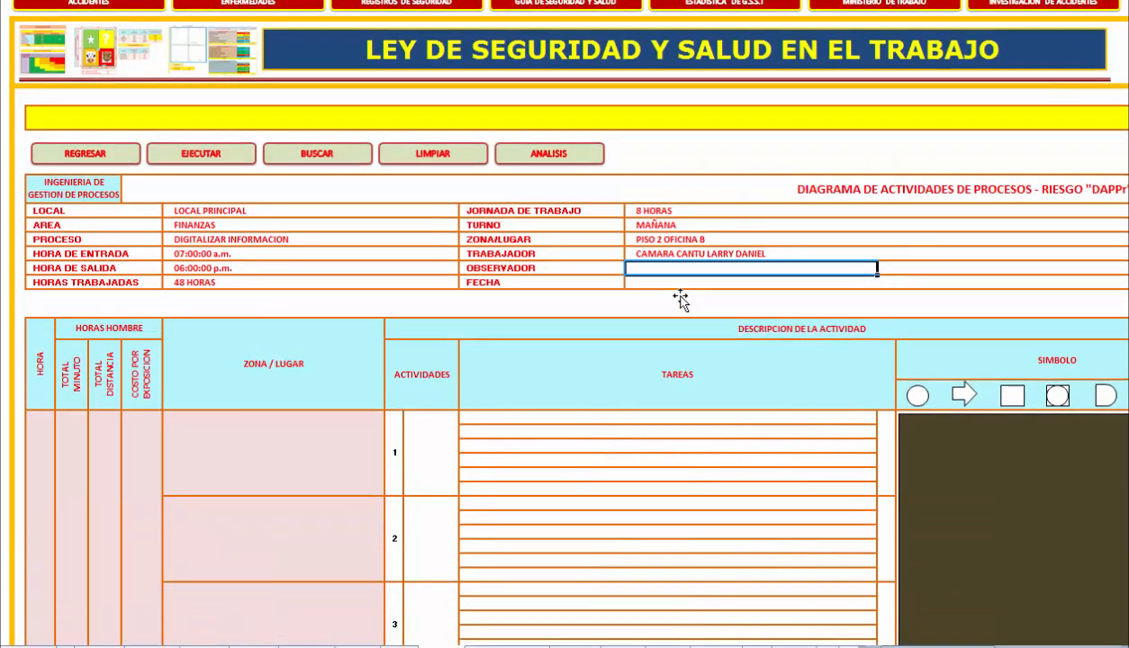
{"action": "scroll", "coordinate": [680, 300], "scroll_direction": "down", "scroll_amount": 1}
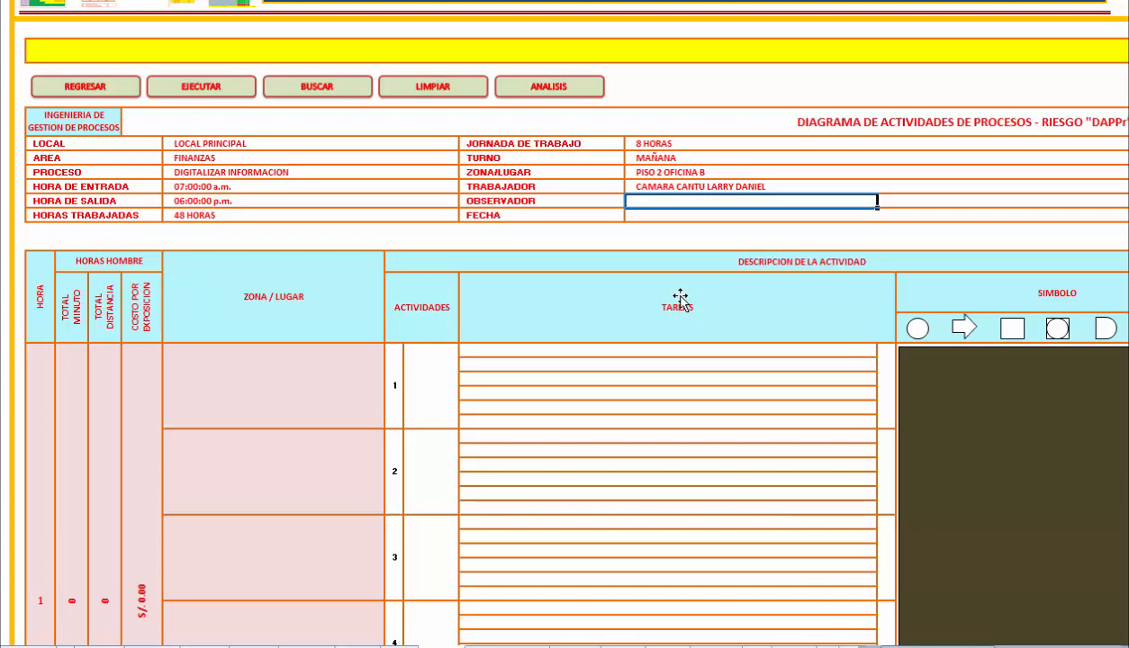
{"action": "key", "text": "Tab"}
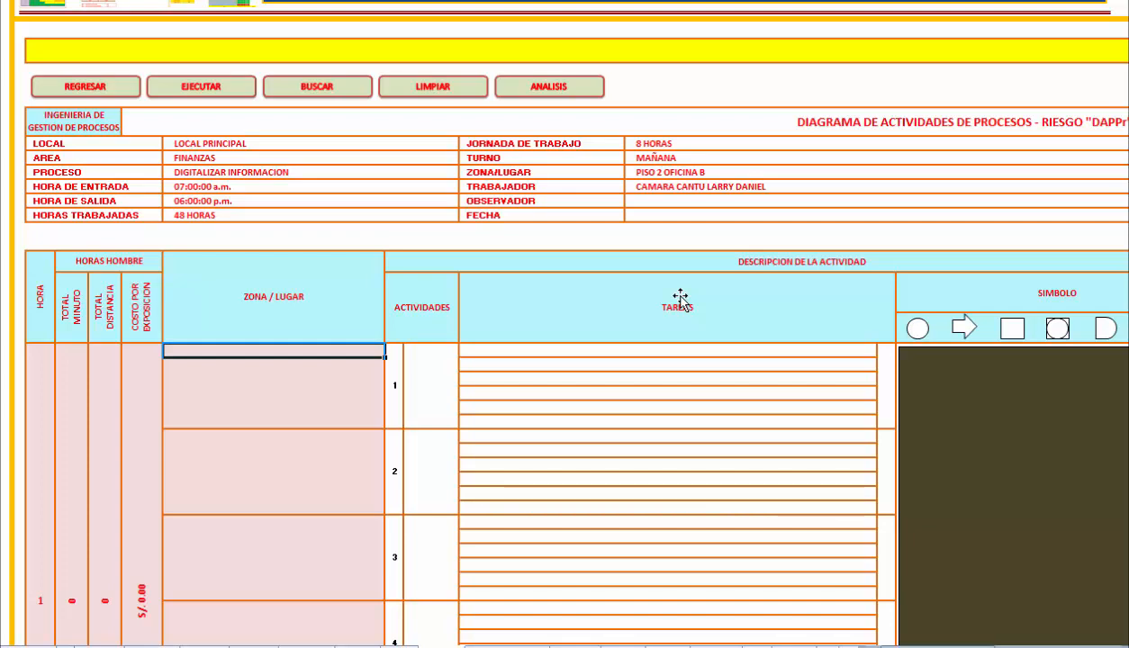
{"action": "type", "text": "PISO 2 DE LA OFINA"}
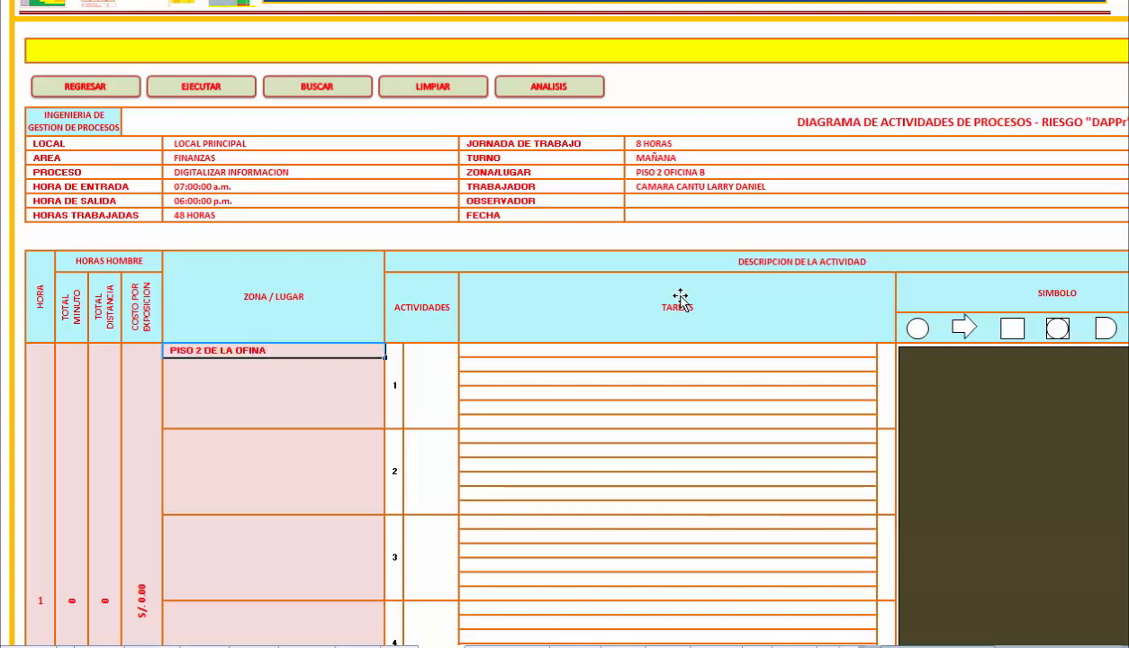
{"action": "key", "text": "BackSpace"}
{"action": "key", "text": "BackSpace"}
{"action": "type", "text": "CINA B"}
{"action": "key", "text": "Tab"}
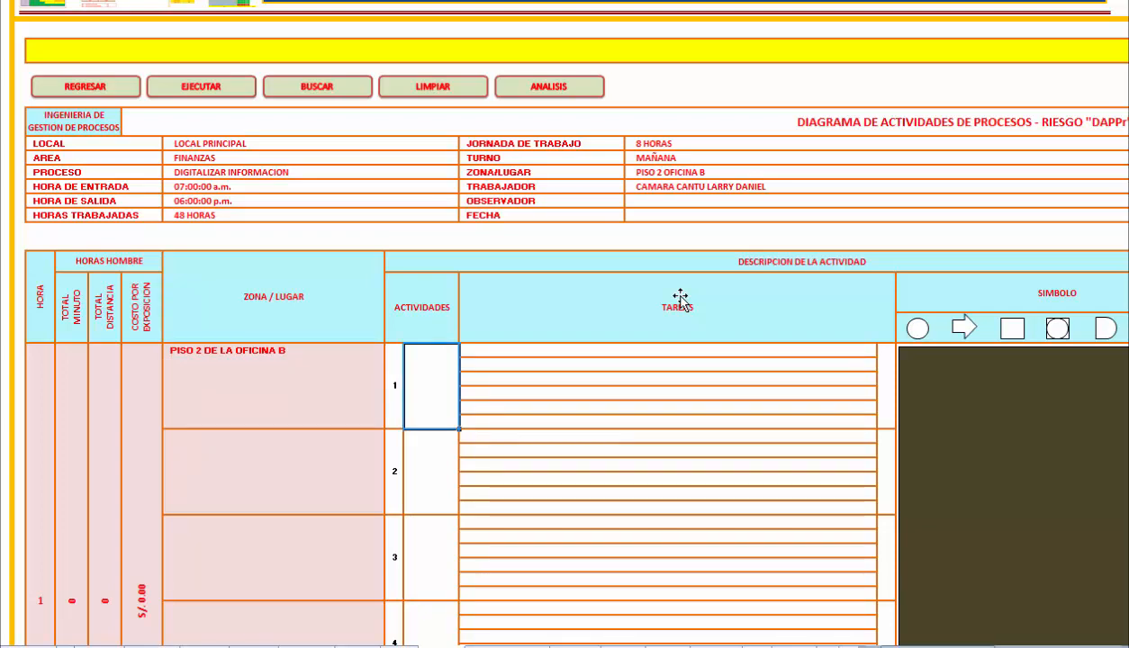
Name activity 1 LLENAR REGISTROS and enter RECOPILAR INFORMACION DE DATOS as its first task.
{"action": "type", "text": "LLENAR REGISTROS"}
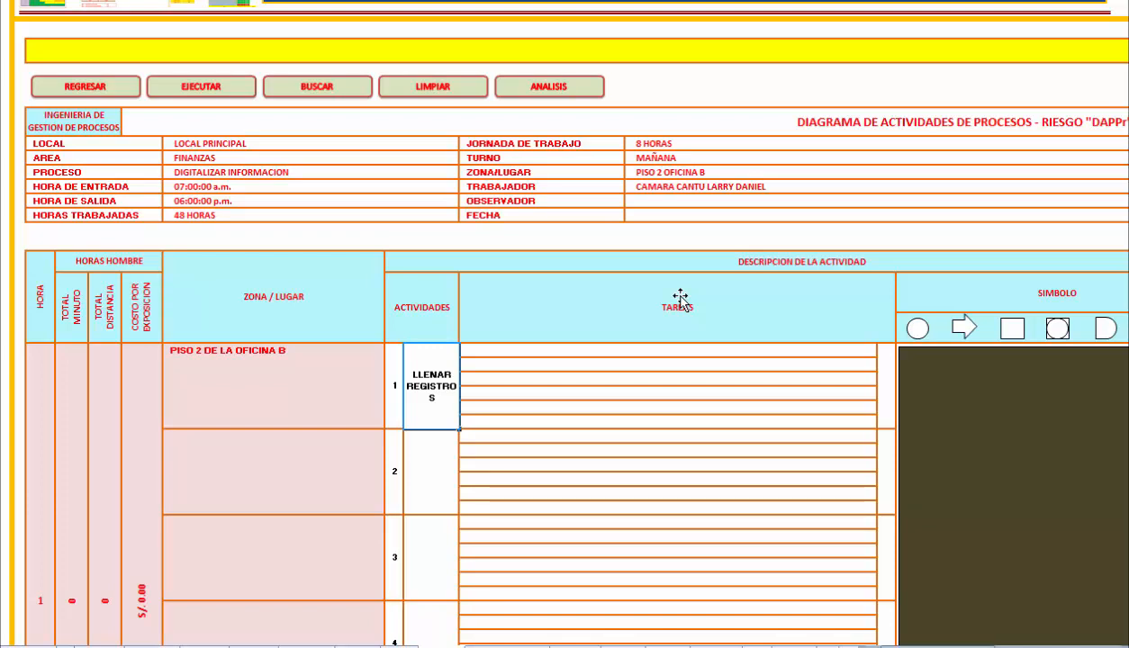
{"action": "key", "text": "Tab"}
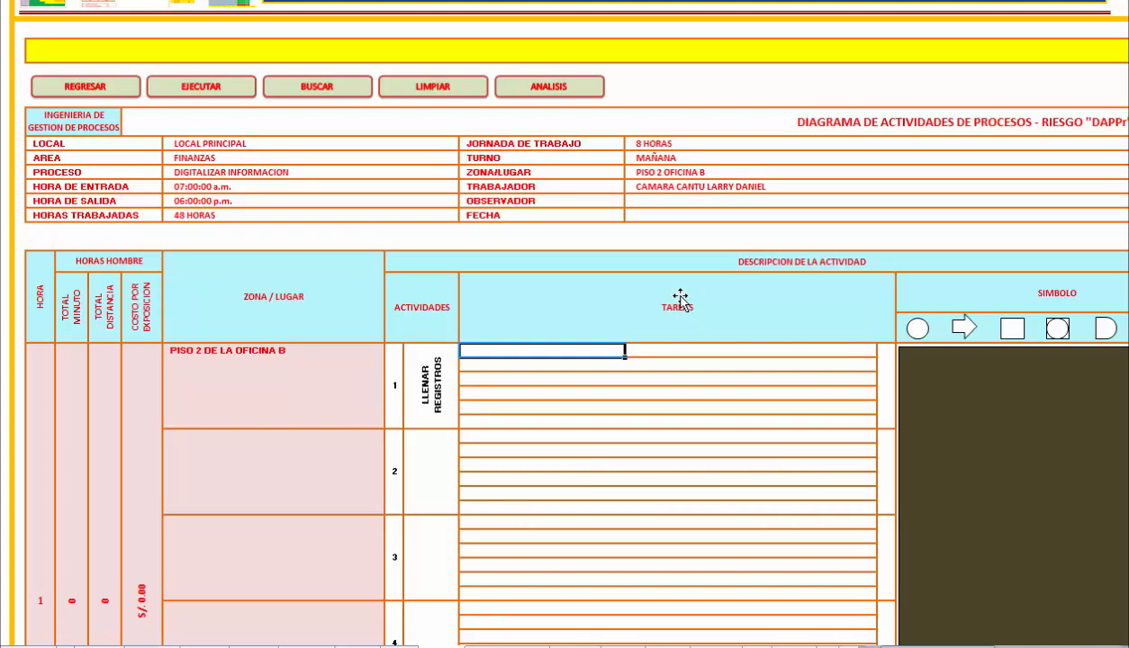
{"action": "type", "text": "RECOPILAR INFORMACIO"}
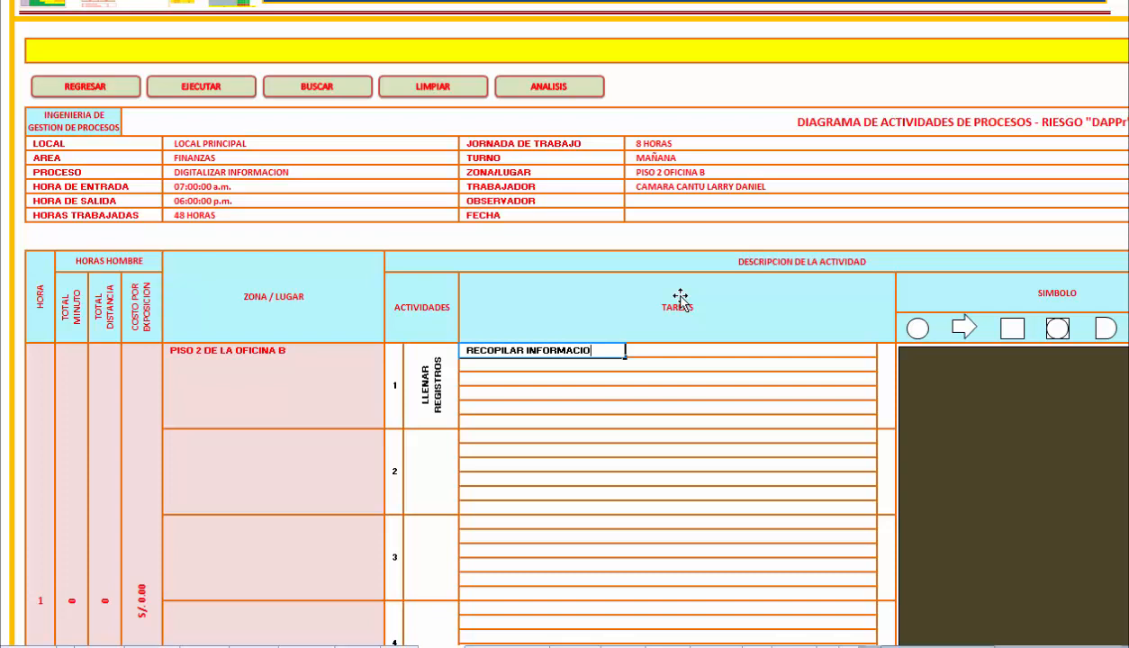
{"action": "type", "text": "N DE DATOS"}
{"action": "key", "text": "Return"}
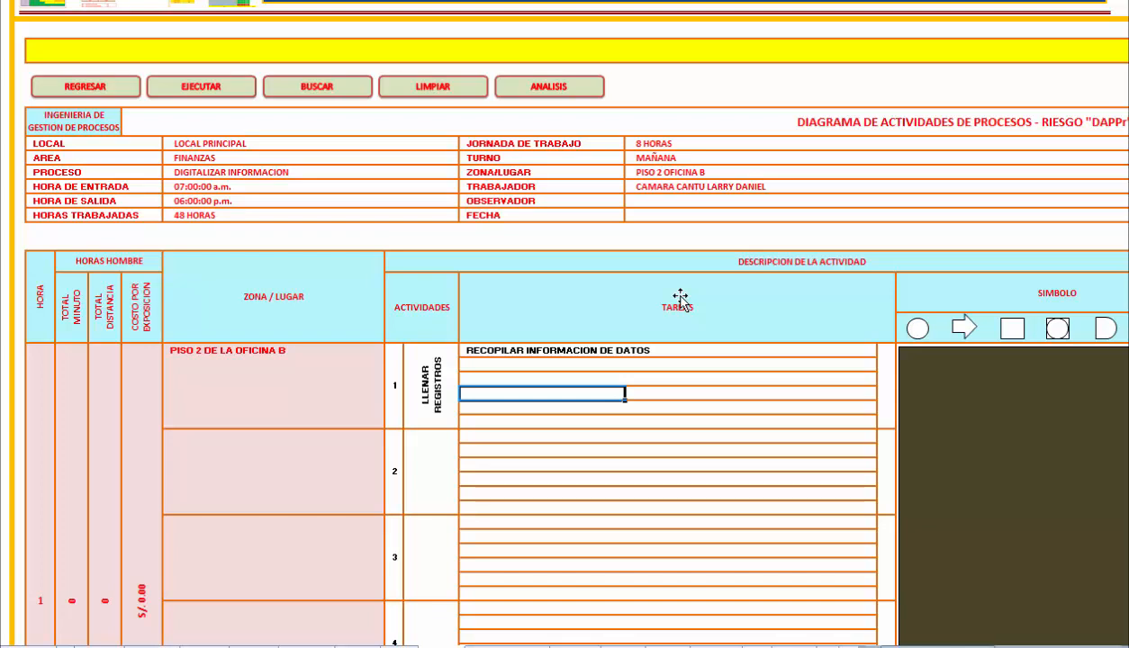
Enter 1 as the symbol code of activity 1 and set its first task's Riesgo to ERGONOMICO.
{"action": "scroll", "coordinate": [680, 301], "scroll_direction": "right", "scroll_amount": 5}
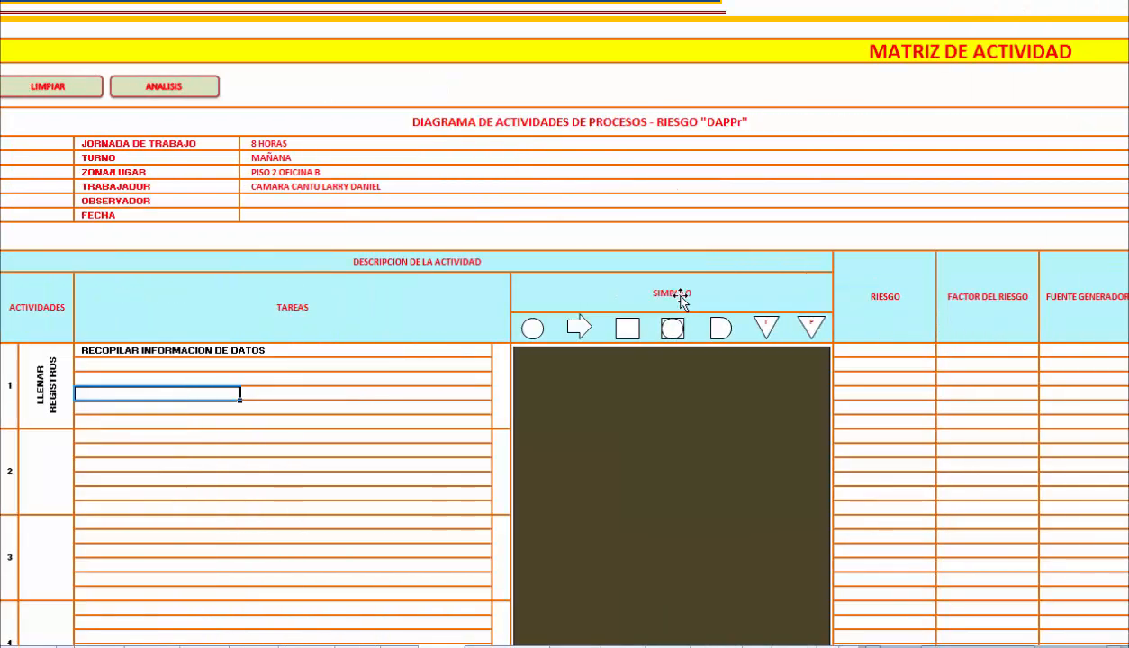
{"action": "scroll", "coordinate": [680, 302], "scroll_direction": "right", "scroll_amount": 1}
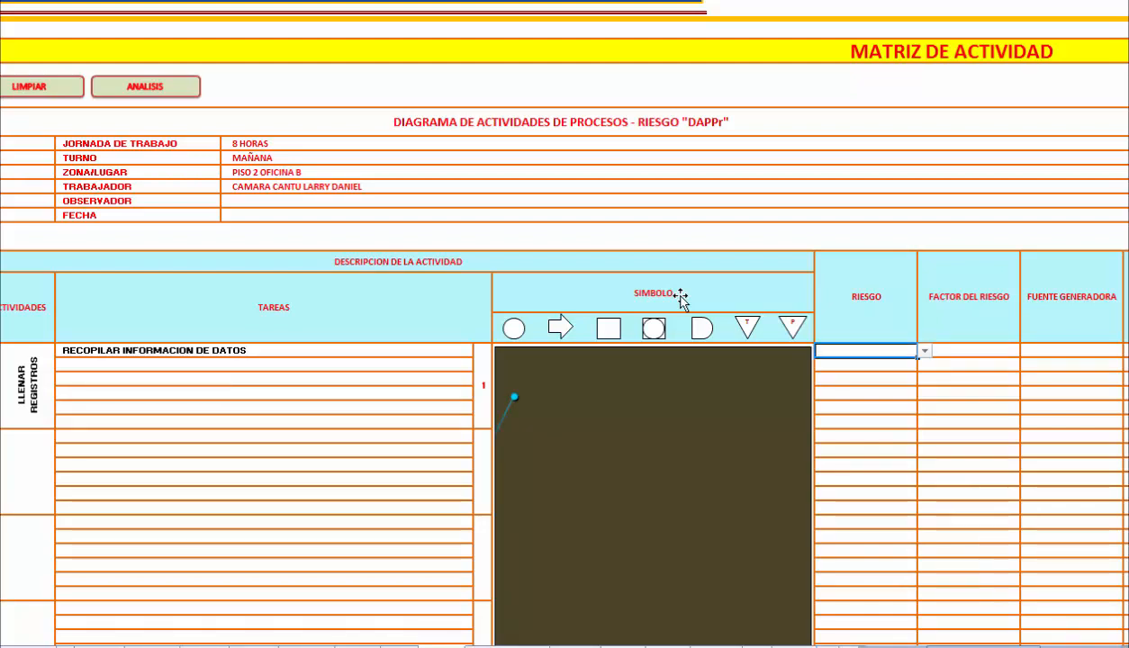
{"action": "key", "text": "alt+Down"}
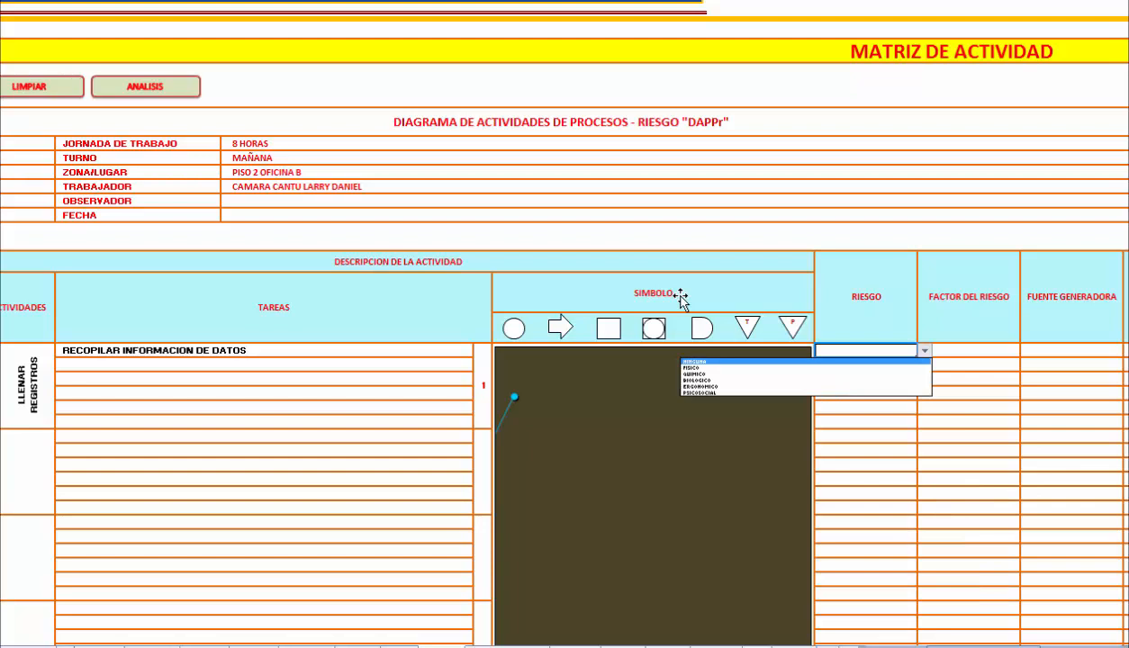
{"action": "key", "text": "Down"}
{"action": "key", "text": "Down"}
{"action": "key", "text": "Down"}
{"action": "key", "text": "Down"}
{"action": "key", "text": "Return"}
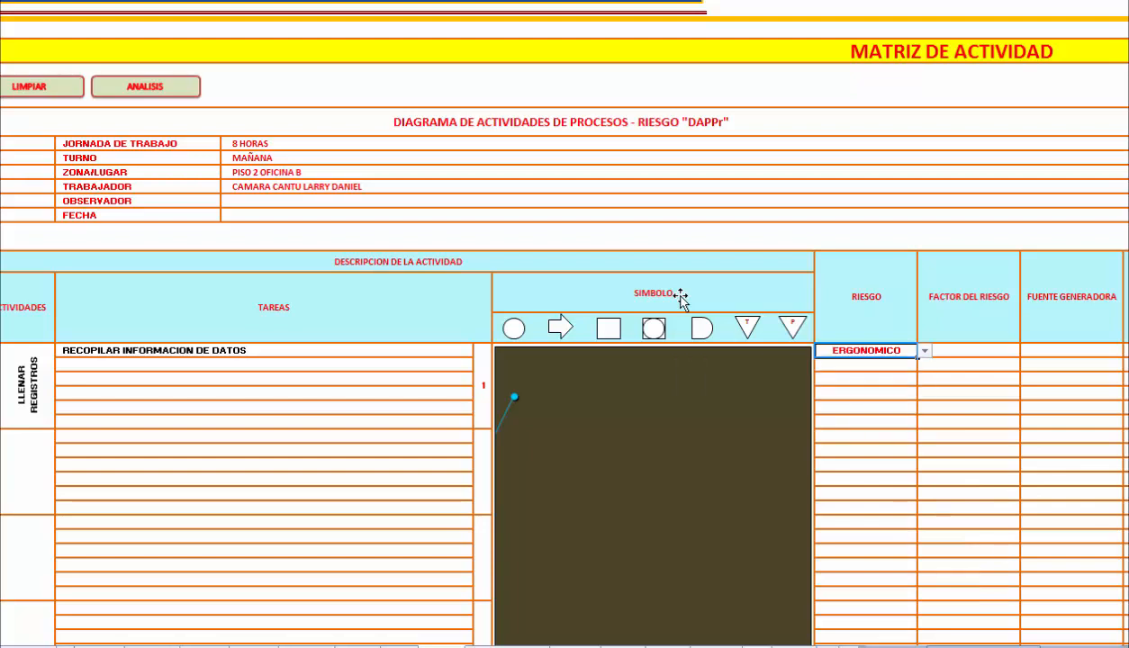
Enter SILLA as the task's Factor del Riesgo and MALA POSTURA as its Fuente Generadora.
{"action": "key", "text": "Tab"}
{"action": "type", "text": "SILLA"}
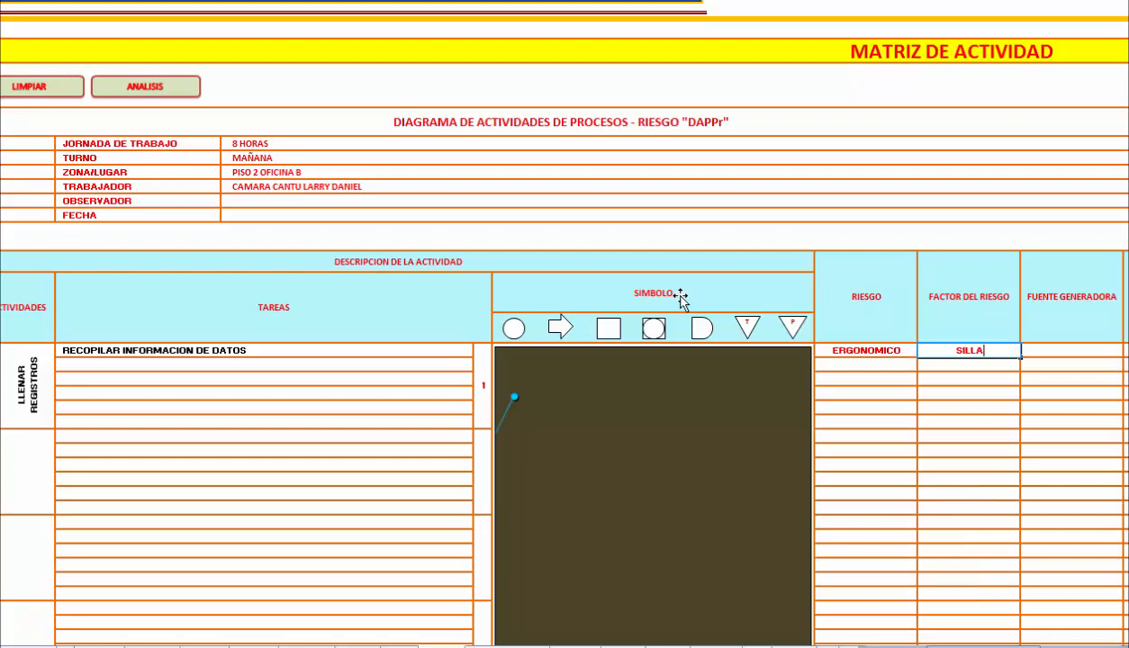
{"action": "key", "text": "Tab"}
{"action": "type", "text": "MALA "}
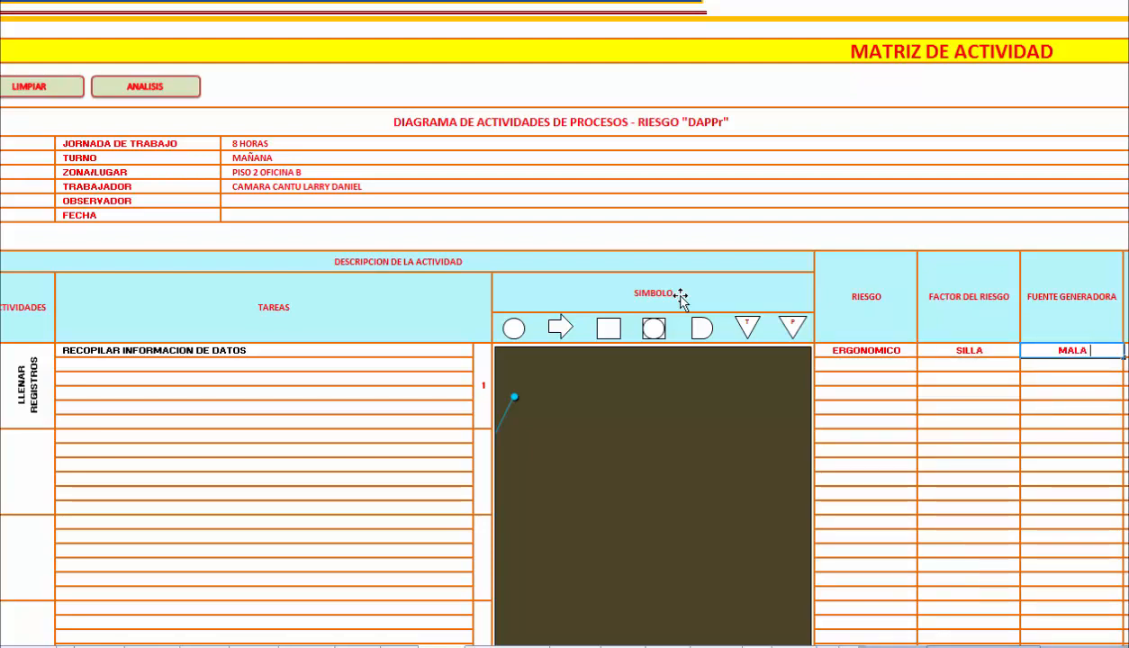
{"action": "type", "text": "POSTURA"}
{"action": "key", "text": "Return"}
Fill in the task's Factor Rutinario as RUTINARIO and its Turno as MAÑANA.
{"action": "scroll", "coordinate": [680, 297], "scroll_direction": "right", "scroll_amount": 1}
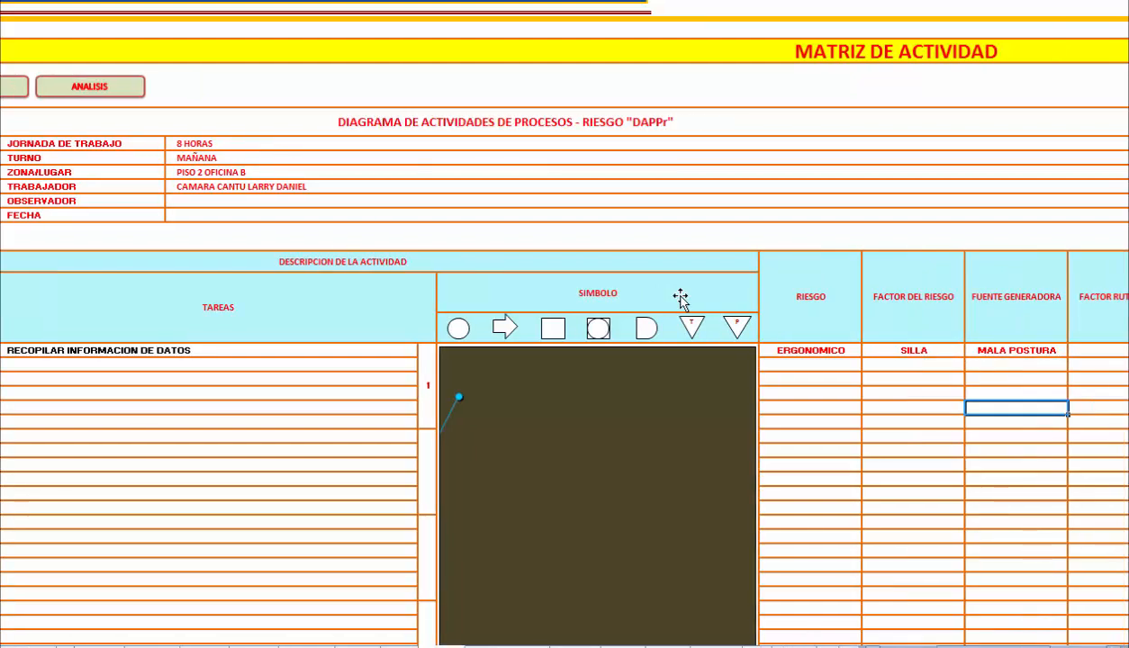
{"action": "scroll", "coordinate": [680, 297], "scroll_direction": "right", "scroll_amount": 10}
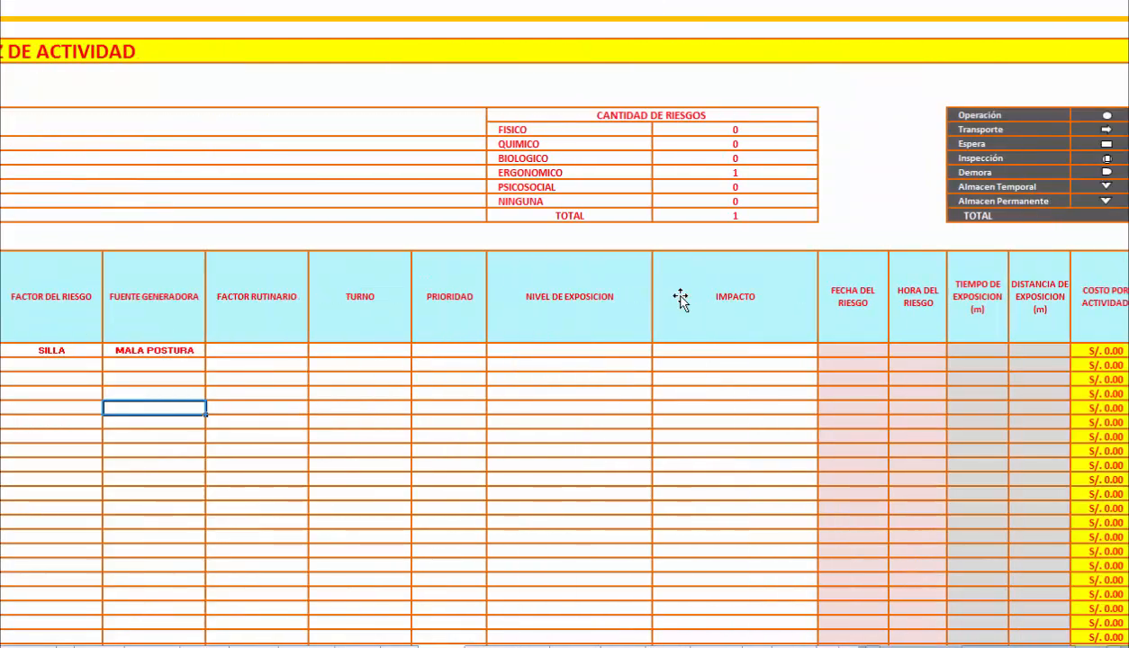
{"action": "key", "text": "Up"}
{"action": "key", "text": "Up"}
{"action": "key", "text": "Up"}
{"action": "key", "text": "Up"}
{"action": "key", "text": "Right"}
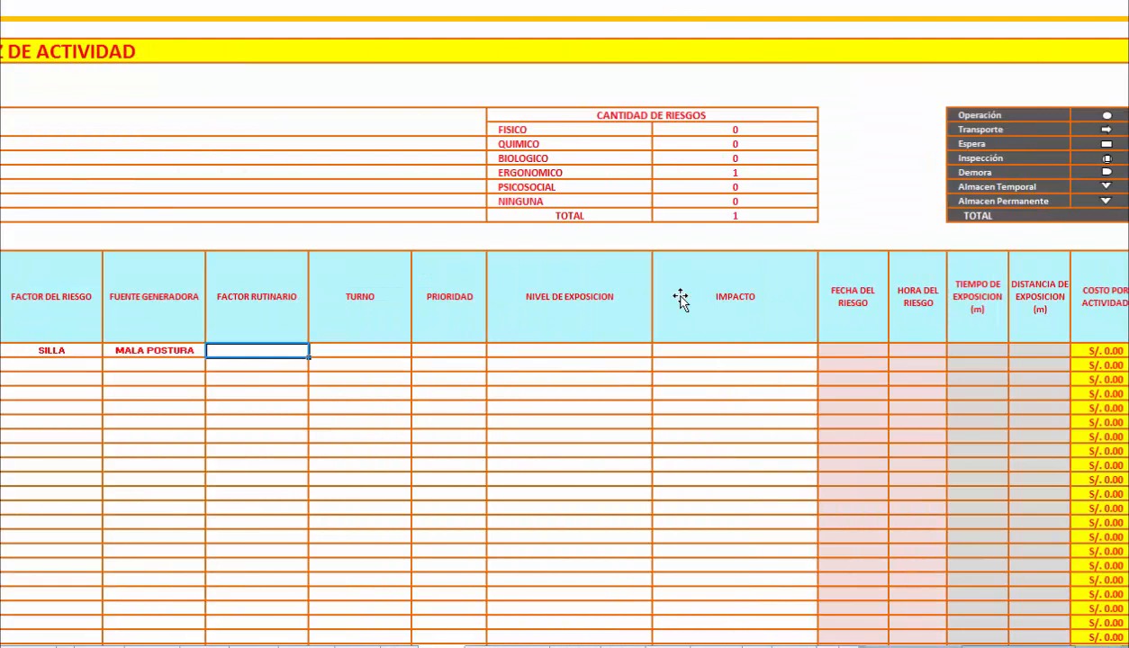
{"action": "type", "text": "RUTINARIO"}
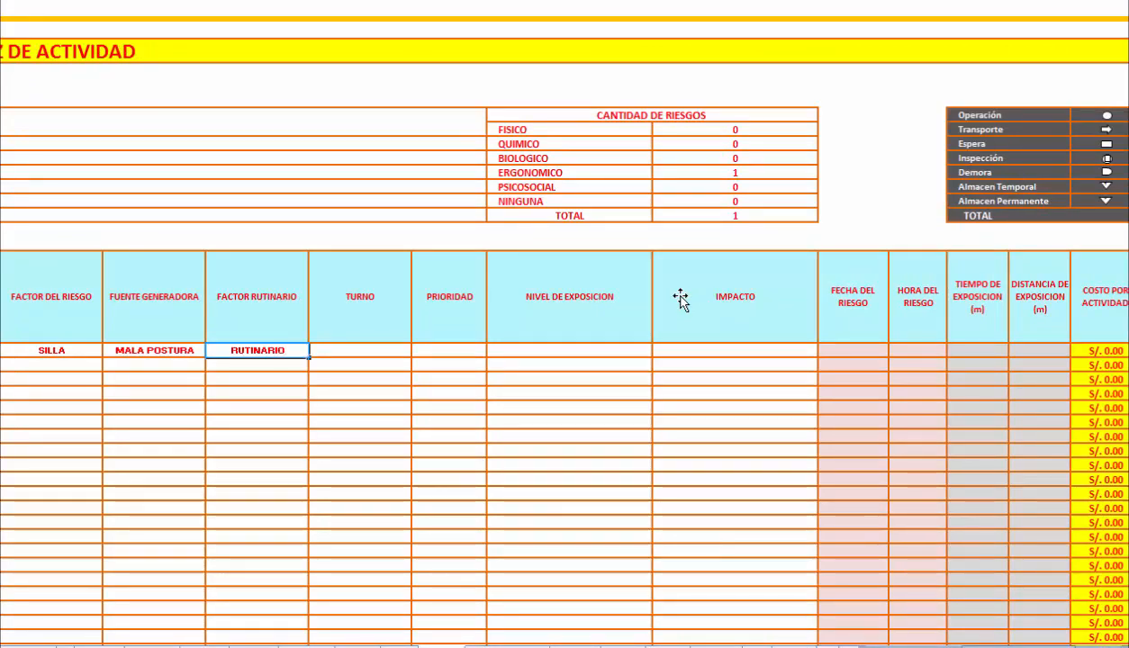
{"action": "key", "text": "Tab"}
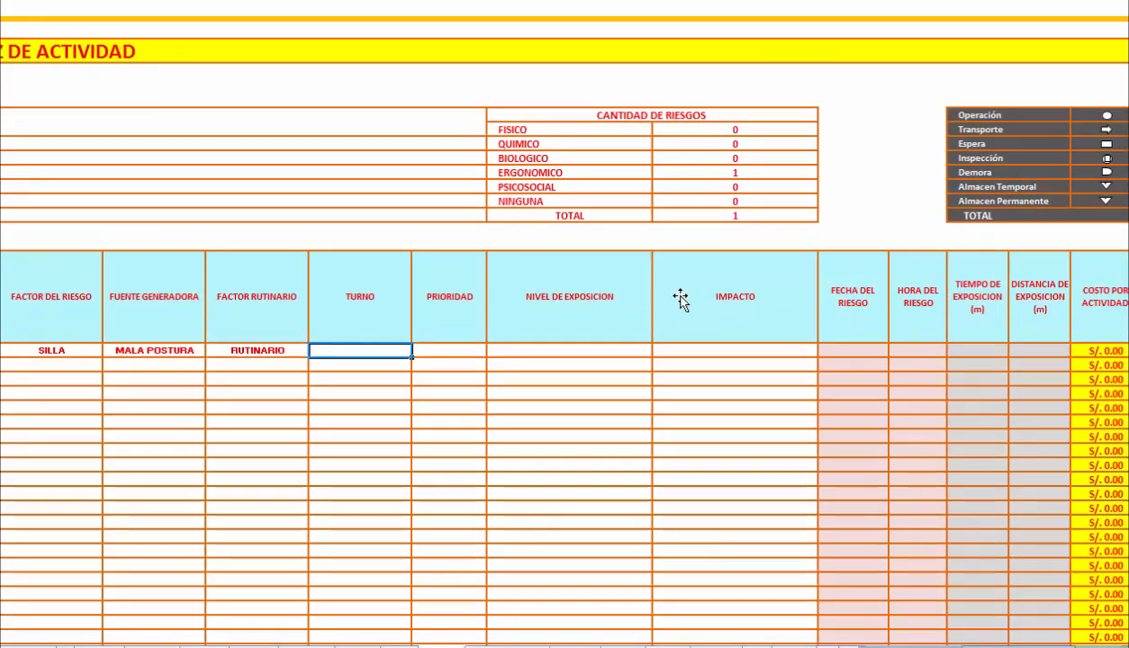
{"action": "type", "text": "MAÑANA"}
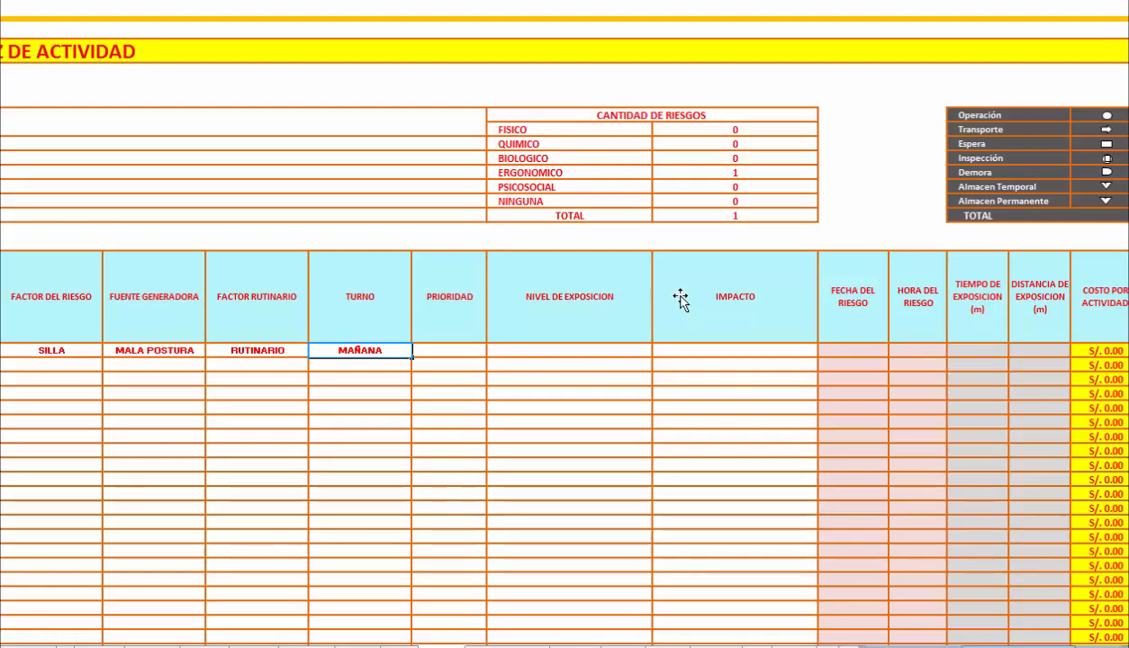
Set the Prioridad to ALTA and the Nivel de Exposicion to LIGERAMENTE DAÑINO for the task in the activity matrix.
{"action": "key", "text": "Tab"}
{"action": "key", "text": "alt+Down"}
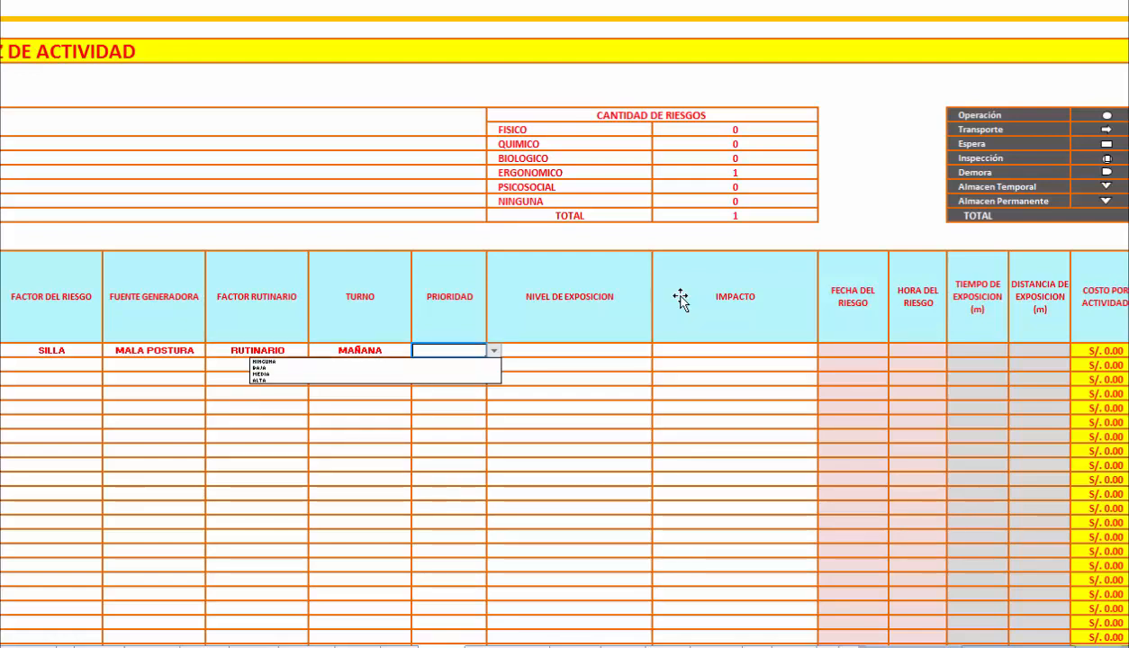
{"action": "key", "text": "Down"}
{"action": "key", "text": "Down"}
{"action": "key", "text": "Down"}
{"action": "key", "text": "Down"}
{"action": "key", "text": "Return"}
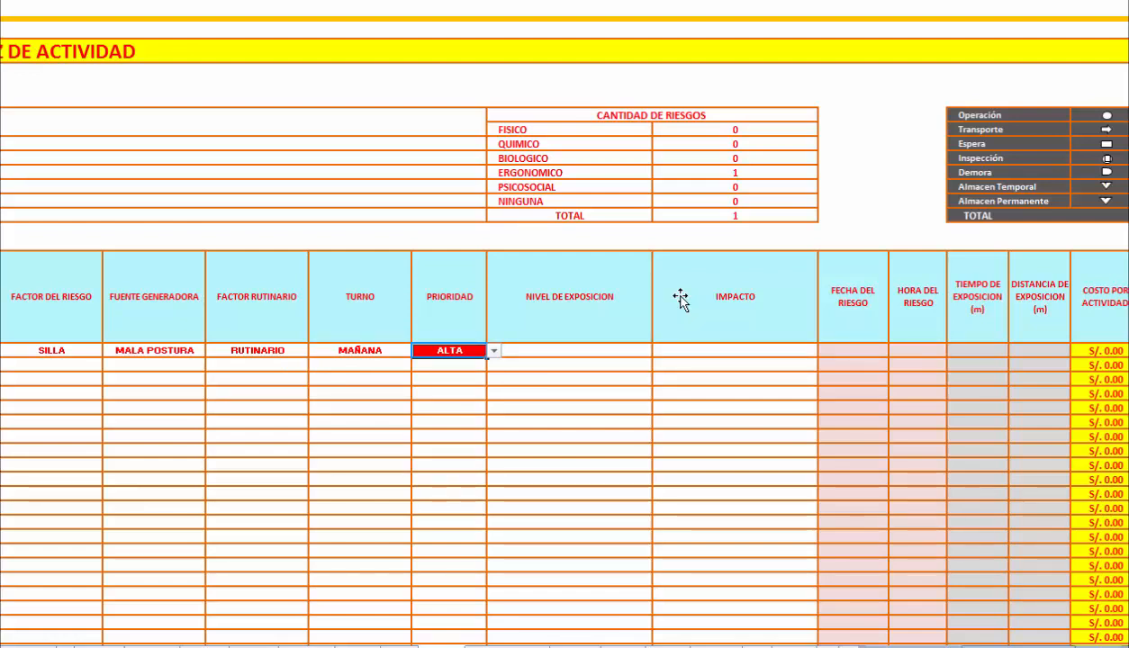
{"action": "key", "text": "Tab"}
{"action": "key", "text": "alt+Down"}
{"action": "key", "text": "Down"}
{"action": "key", "text": "Return"}
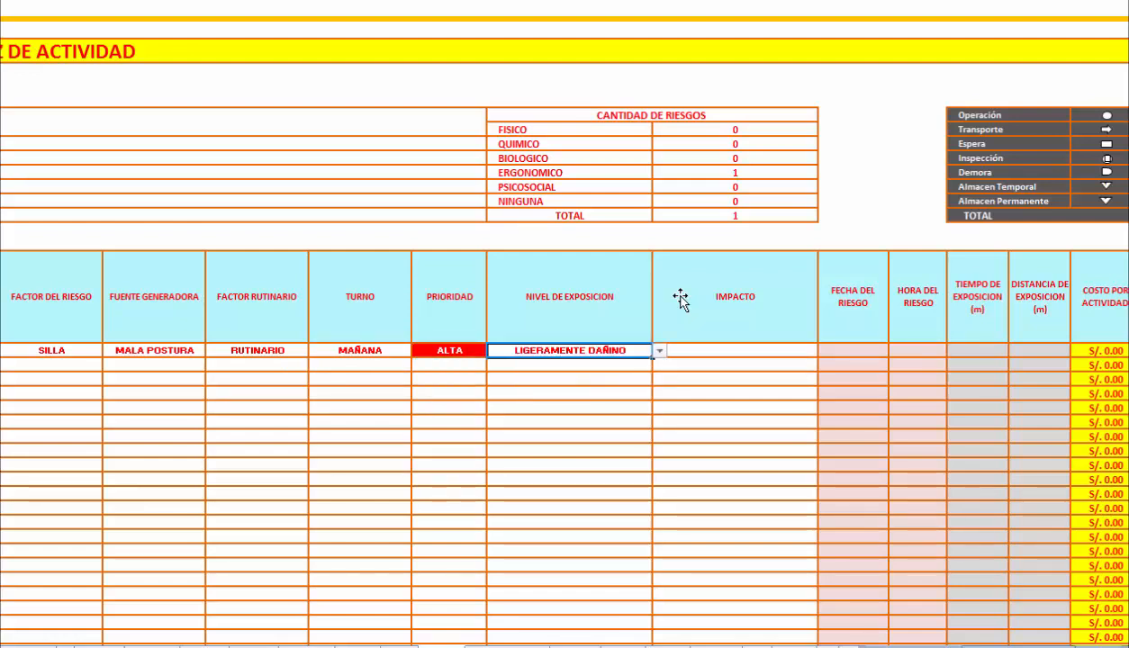
Enter DOLOR DE ESPALDA as the Impacto of the task in the activity matrix.
{"action": "key", "text": "Tab"}
{"action": "type", "text": "DOLOR"}
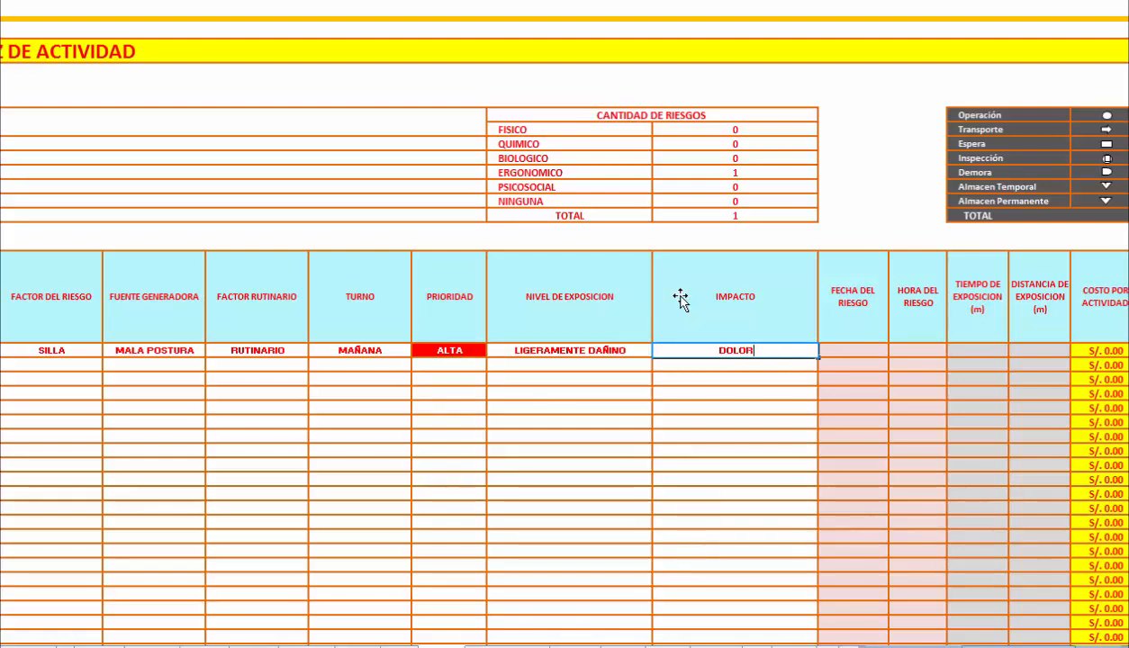
{"action": "type", "text": " DE ESPALDA"}
{"action": "key", "text": "Tab"}
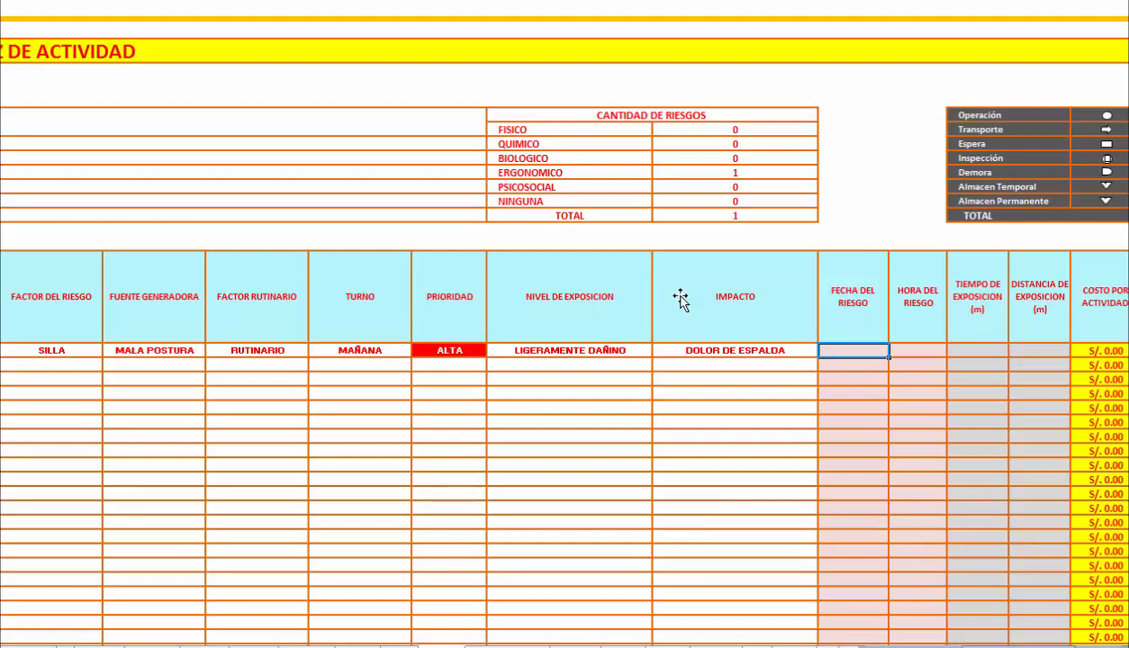
Enter today's date as the task's Fecha del Riesgo with the formula +HOY() and insert the current time as its Hora del Riesgo.
{"action": "type", "text": "+H"}
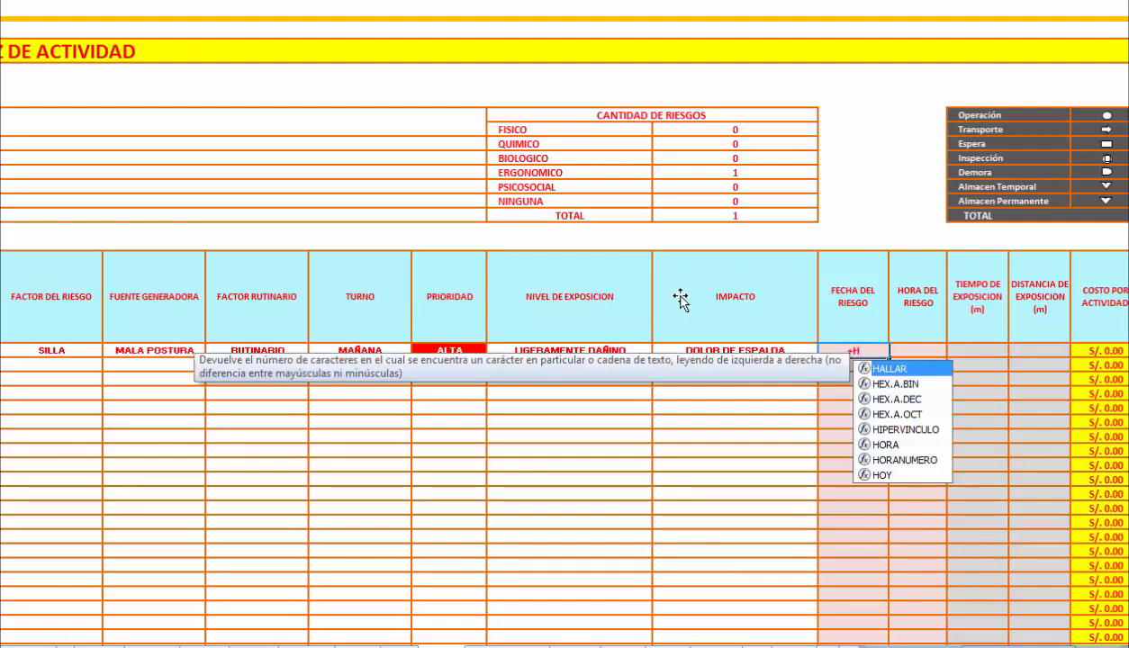
{"action": "type", "text": "OY()"}
{"action": "key", "text": "Return"}
{"action": "key", "text": "Up"}
{"action": "key", "text": "Right"}
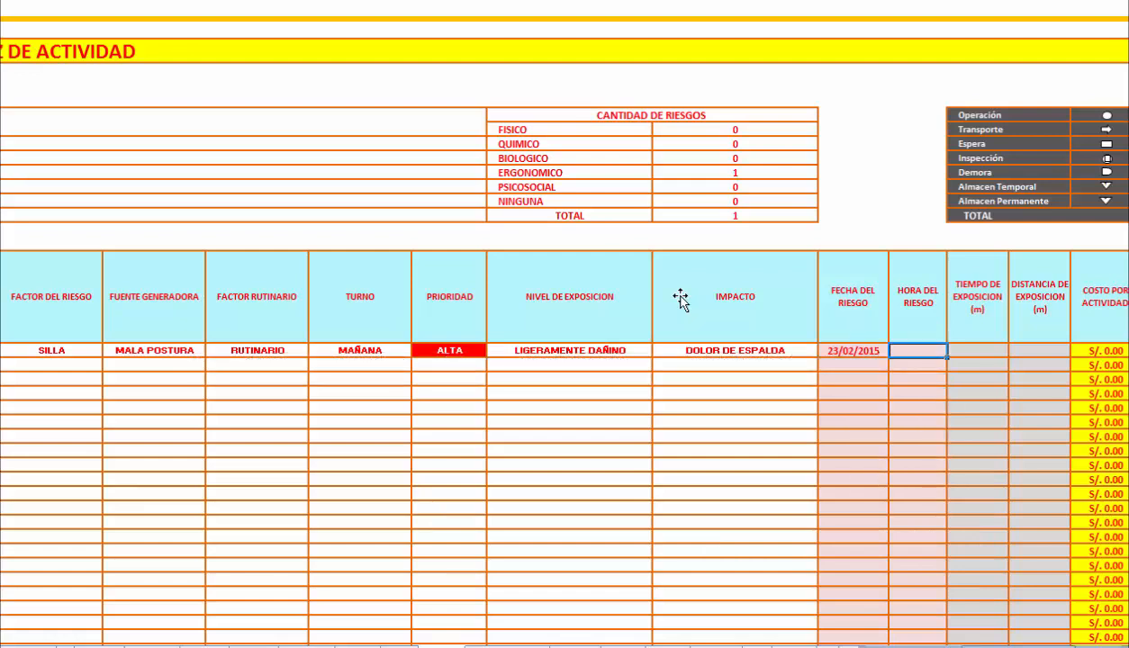
{"action": "key", "text": "ctrl+shift+colon"}
{"action": "key", "text": "Return"}
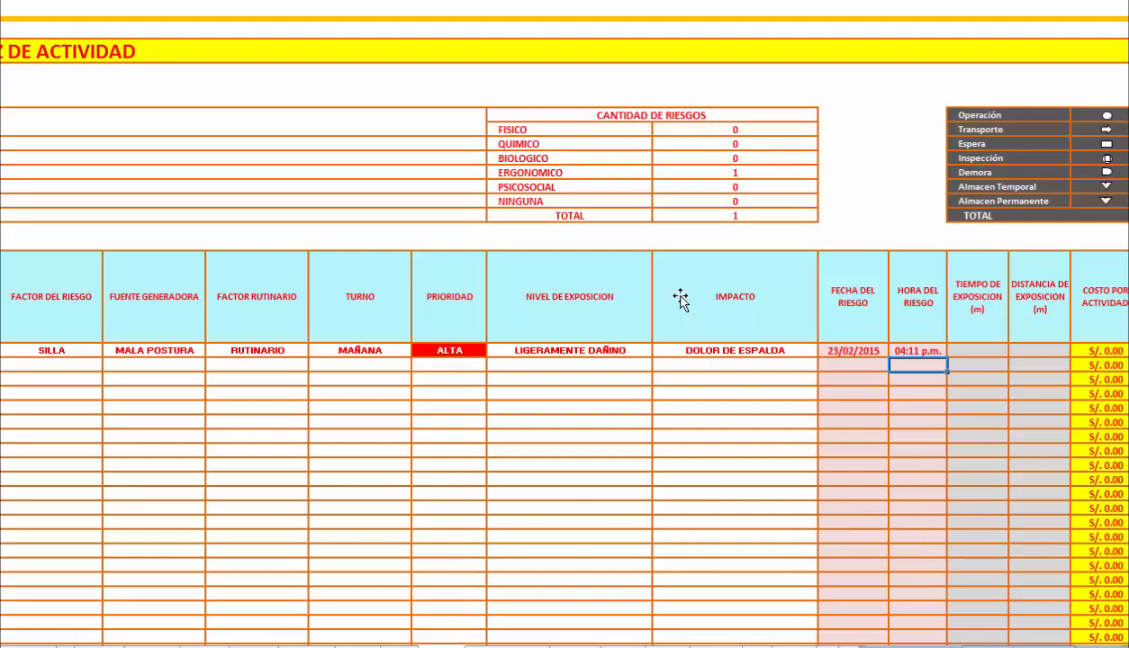
Set the task's Tiempo de Exposicion to 120 and its Distancia de Exposicion to 1 in the activity matrix.
{"action": "key", "text": "Up"}
{"action": "key", "text": "Right"}
{"action": "type", "text": "120"}
{"action": "key", "text": "Tab"}
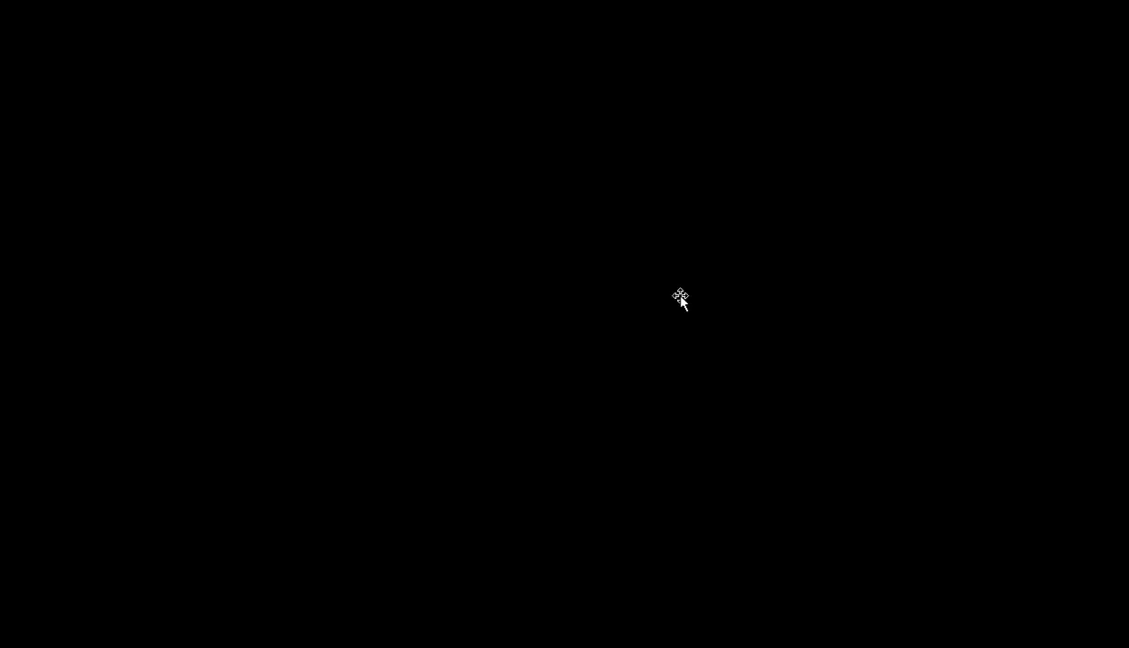
{"action": "type", "text": "1"}
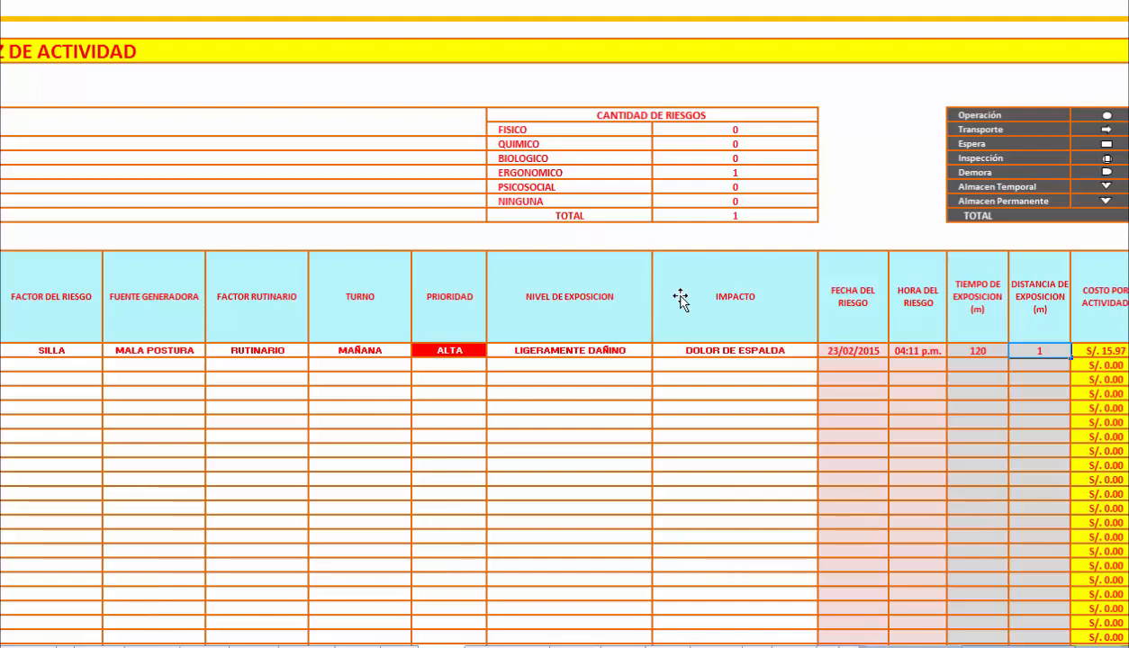
{"action": "key", "text": "Down"}
{"action": "key", "text": "Down"}
{"action": "key", "text": "Down"}
{"action": "key", "text": "Down"}
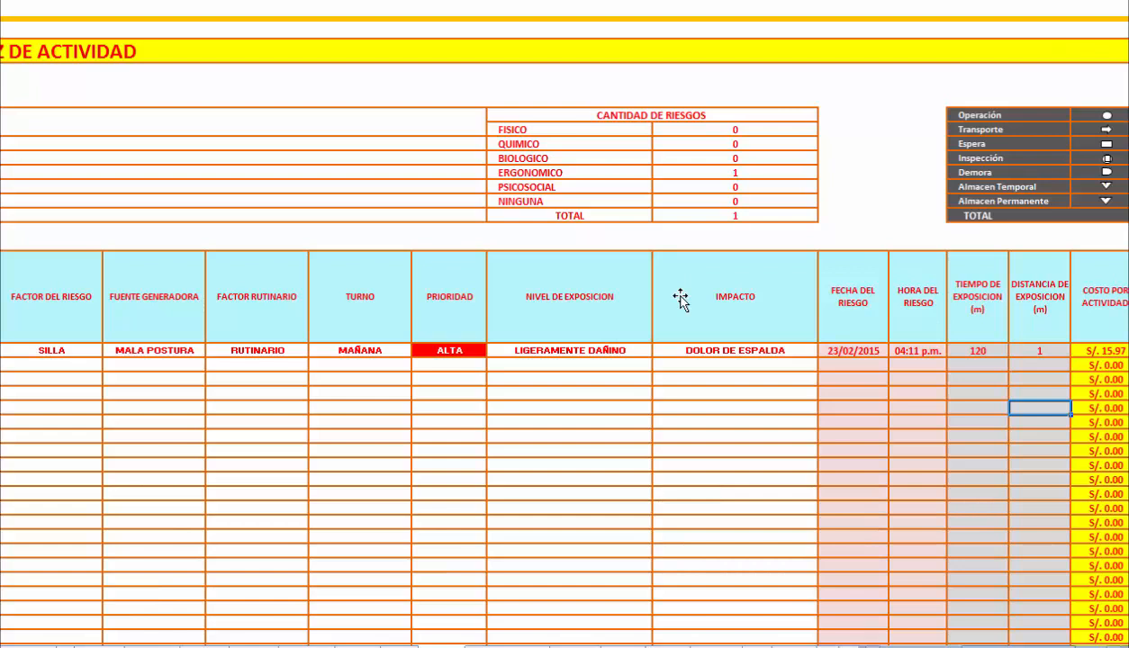
Enter 700 as the task's Costo por Exposicion in the activity matrix.
{"action": "scroll", "coordinate": [680, 299], "scroll_direction": "down", "scroll_amount": 3}
{"action": "scroll", "coordinate": [680, 299], "scroll_direction": "right", "scroll_amount": 5}
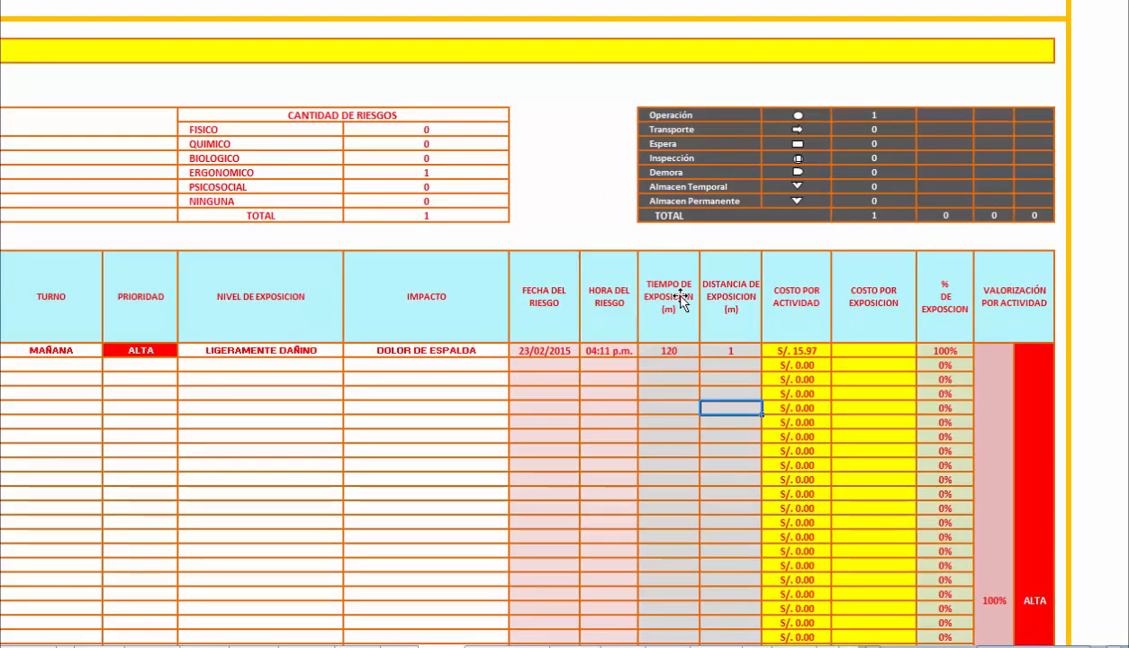
{"action": "left_click", "coordinate": [874, 352]}
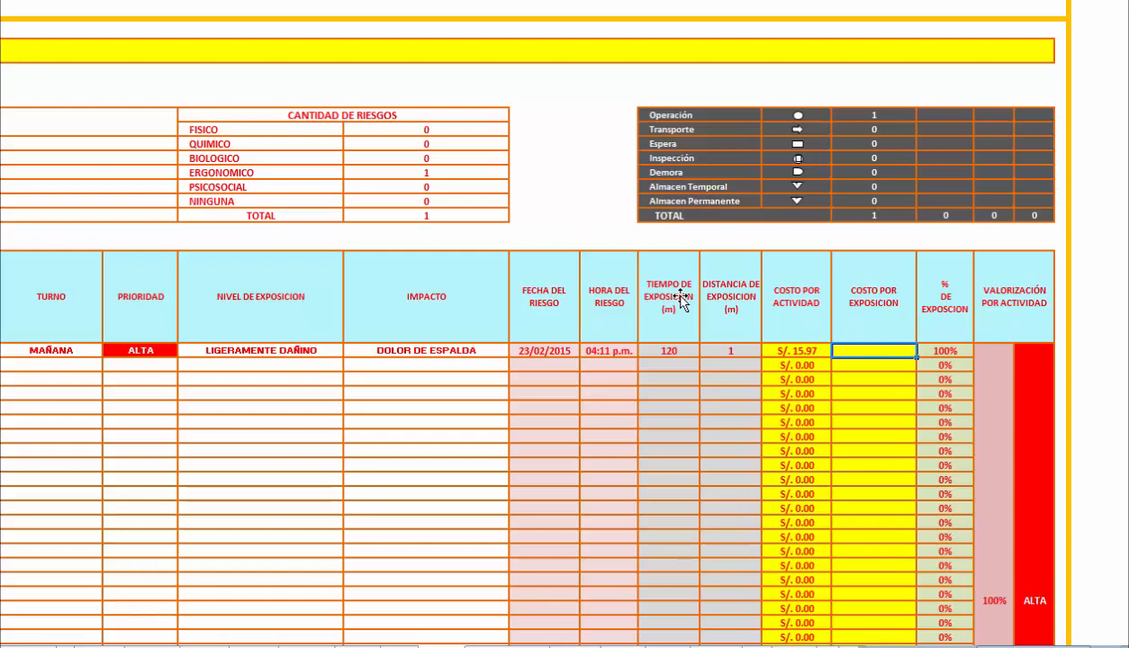
{"action": "type", "text": "700"}
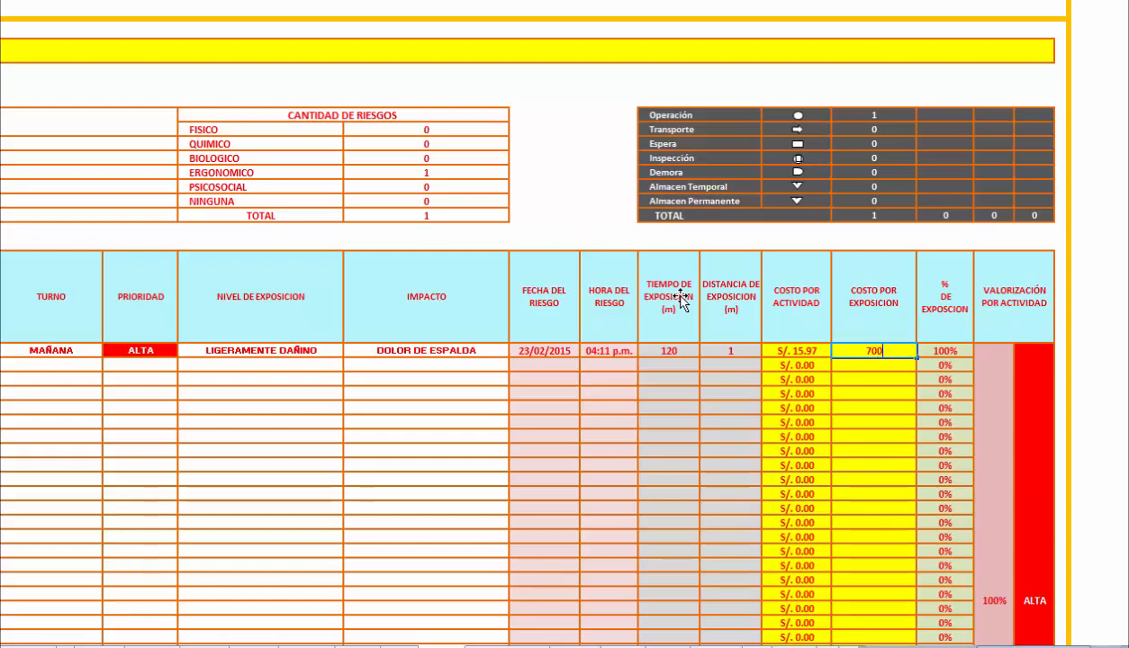
{"action": "key", "text": "Return"}
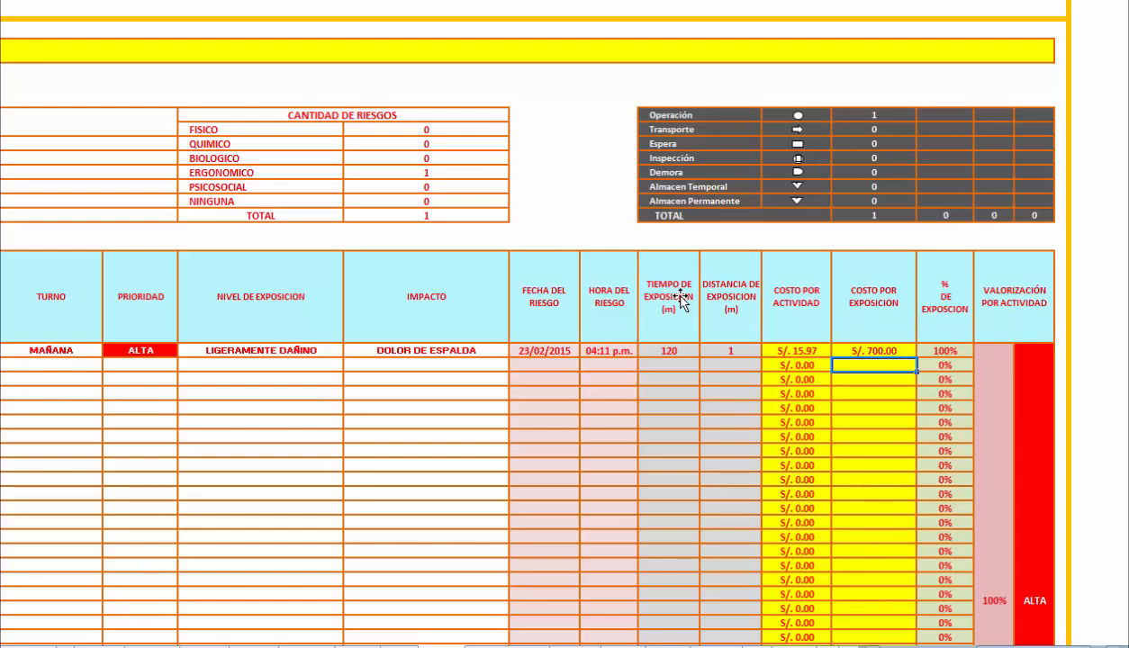
Return to the start of the activity diagram and open the Matriz de Analisis.
{"action": "left_click_drag", "start_coordinate": [1035, 647], "coordinate": [887, 646]}
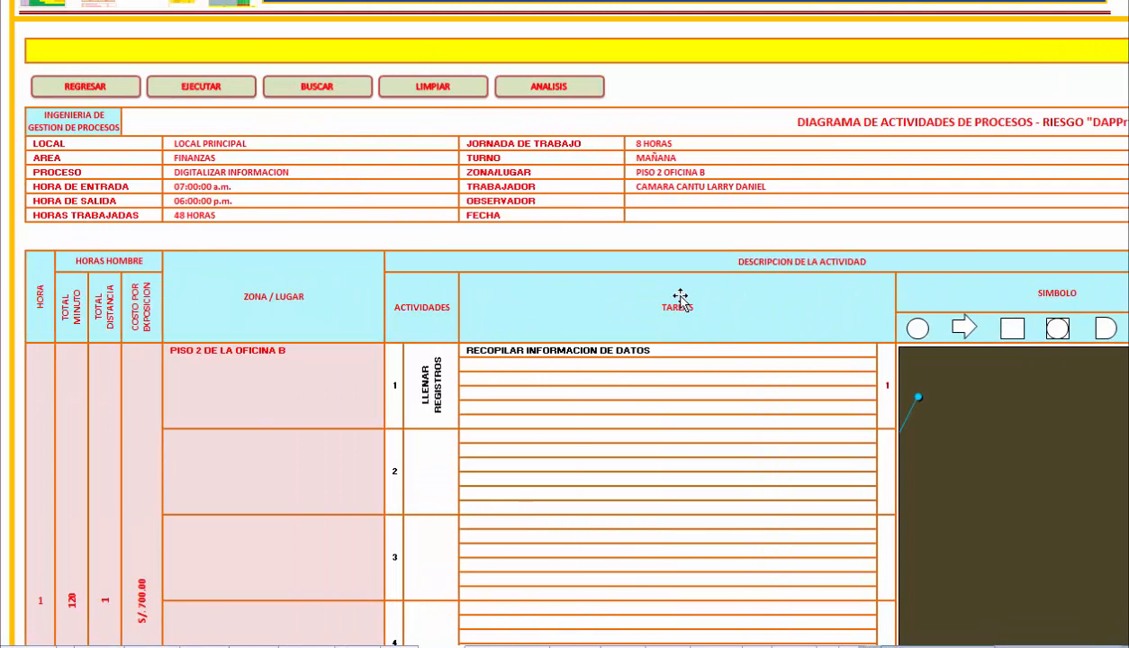
{"action": "scroll", "coordinate": [680, 299], "scroll_direction": "up", "scroll_amount": 3}
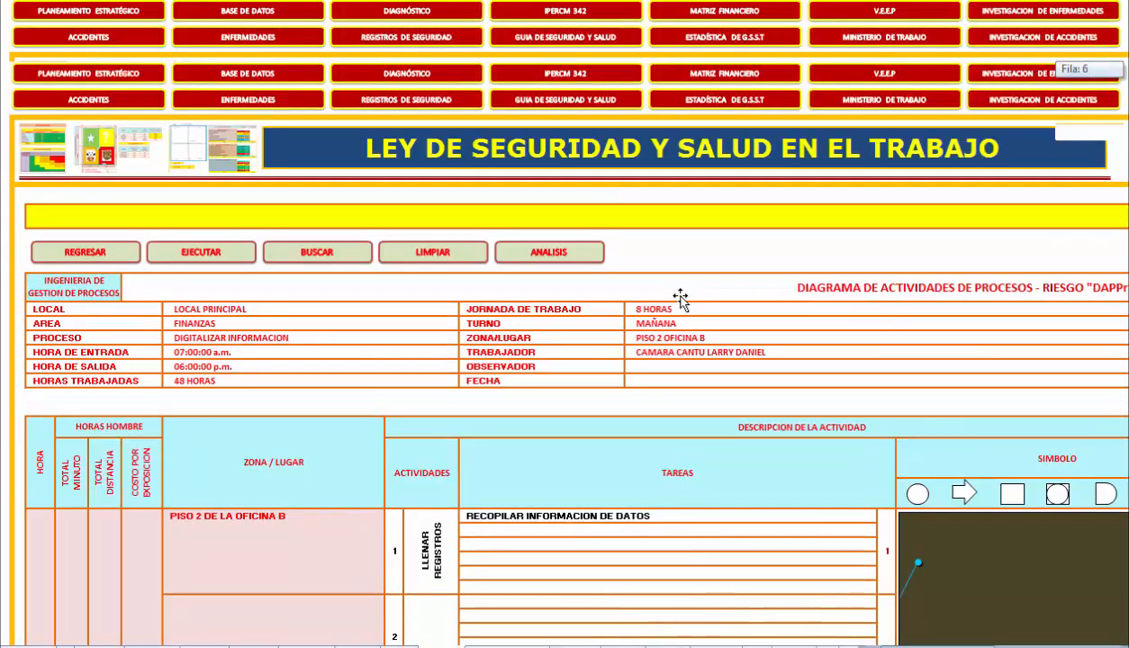
{"action": "scroll", "coordinate": [680, 300], "scroll_direction": "up", "scroll_amount": 2}
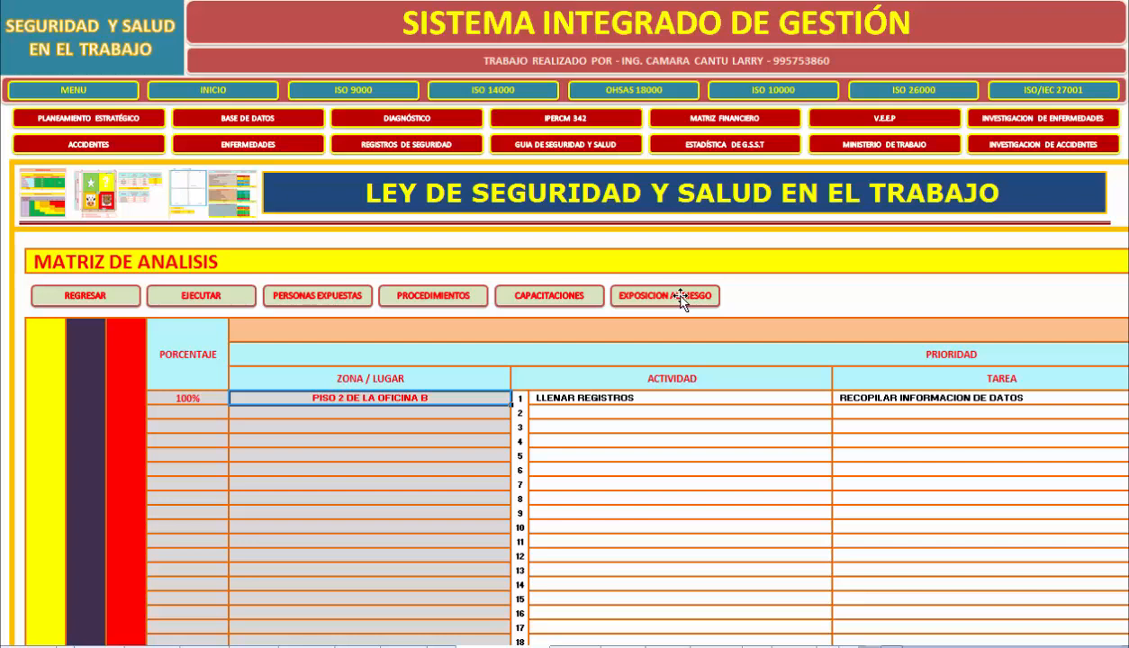
Review the first task's row in the Matriz de Analisis, from Zona / Lugar through Hora del Riesgo and the Valorizacion columns.
{"action": "scroll", "coordinate": [680, 300], "scroll_direction": "down", "scroll_amount": 5}
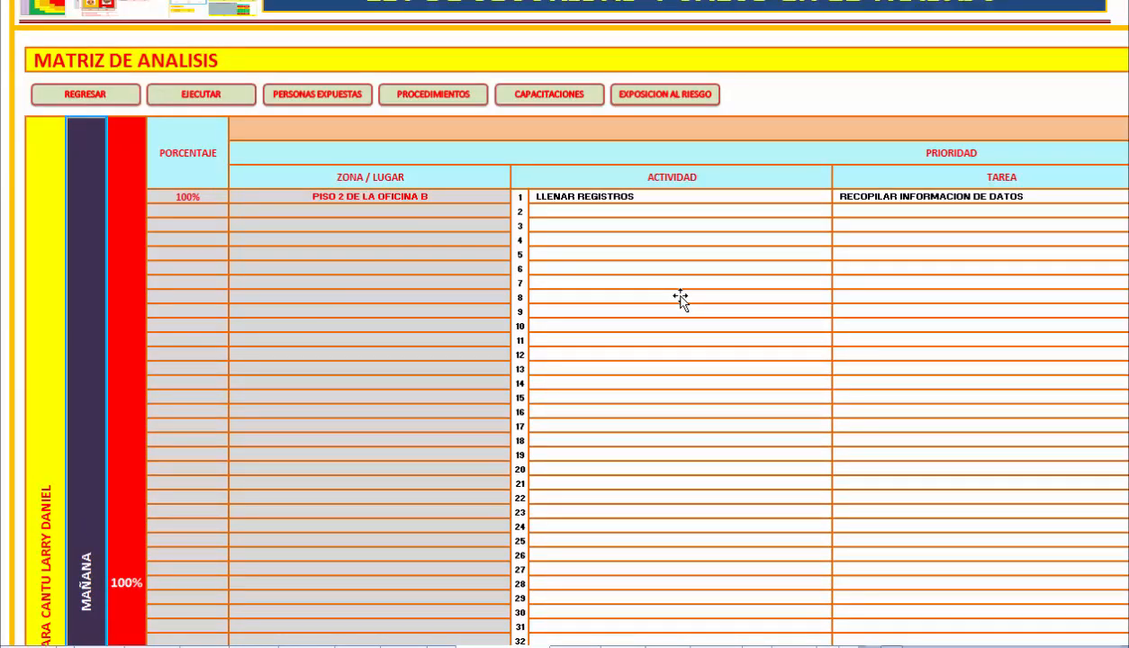
{"action": "key", "text": "Right"}
{"action": "key", "text": "Right"}
{"action": "key", "text": "Right"}
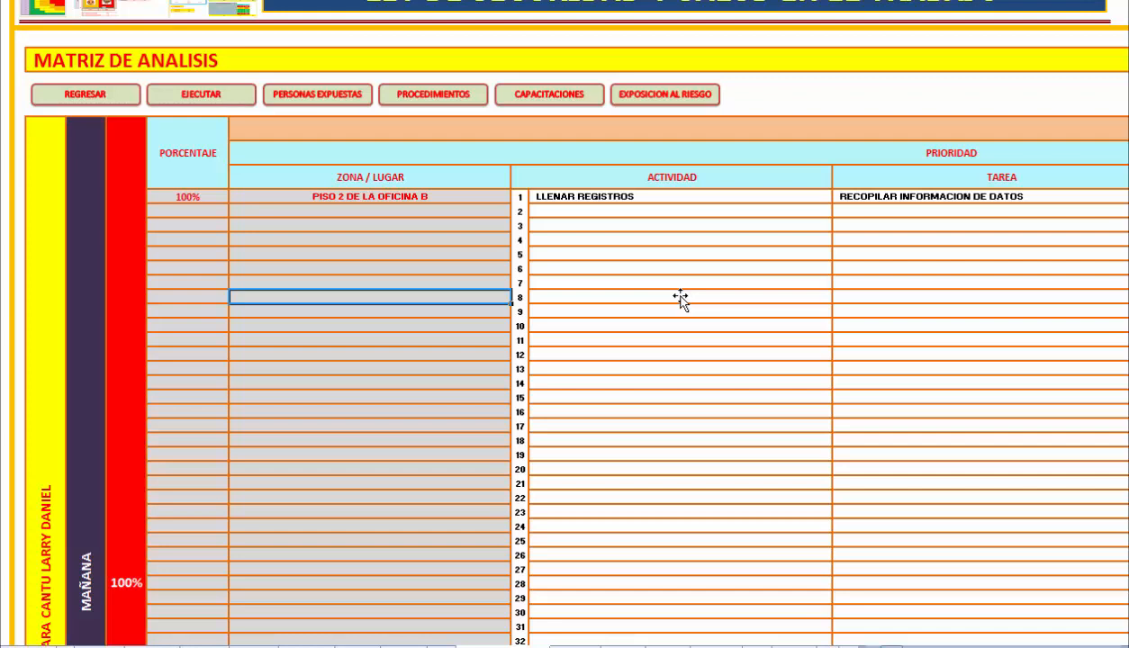
{"action": "key", "text": "ctrl+Up"}
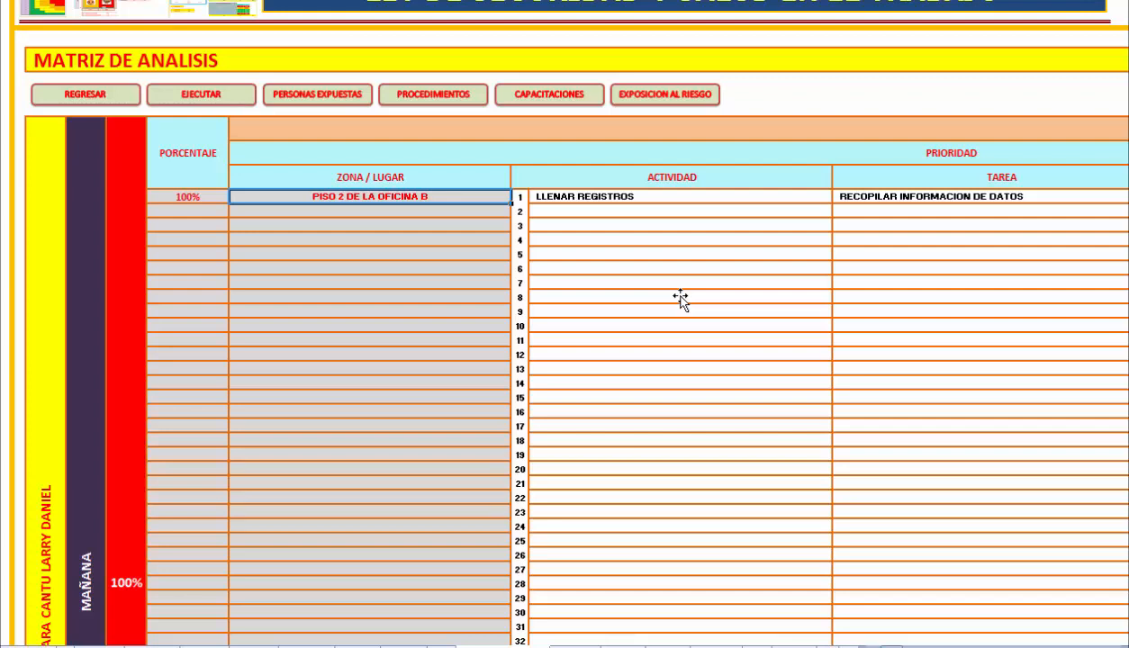
{"action": "key", "text": "Right"}
{"action": "key", "text": "Right"}
{"action": "key", "text": "Right"}
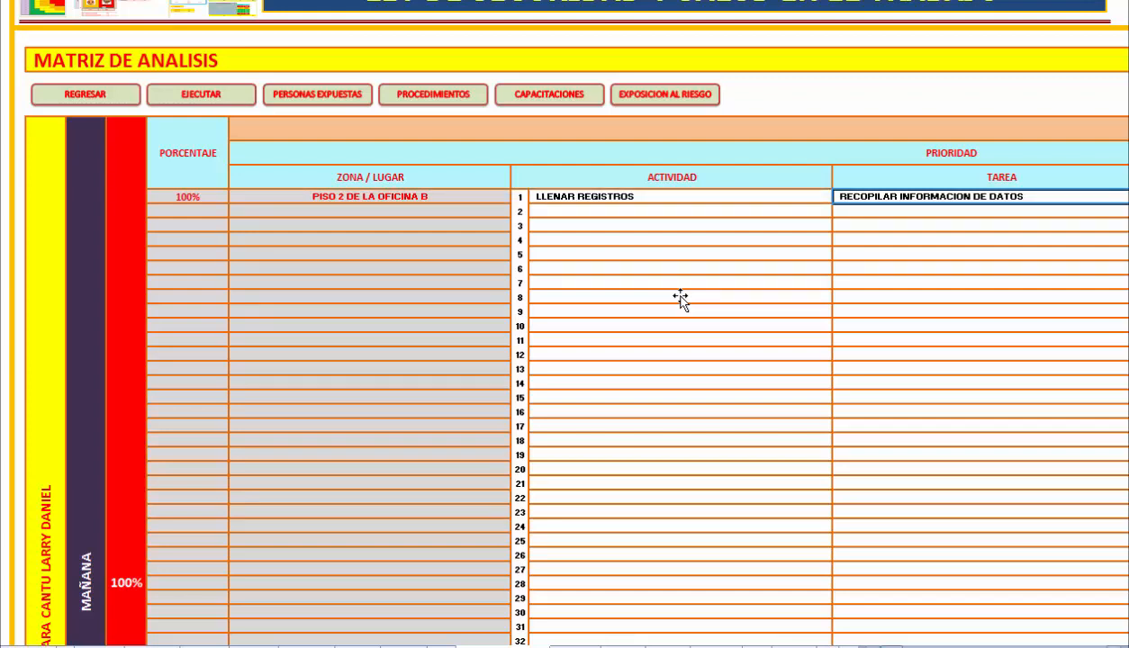
{"action": "scroll", "coordinate": [680, 300], "scroll_direction": "right", "scroll_amount": 3}
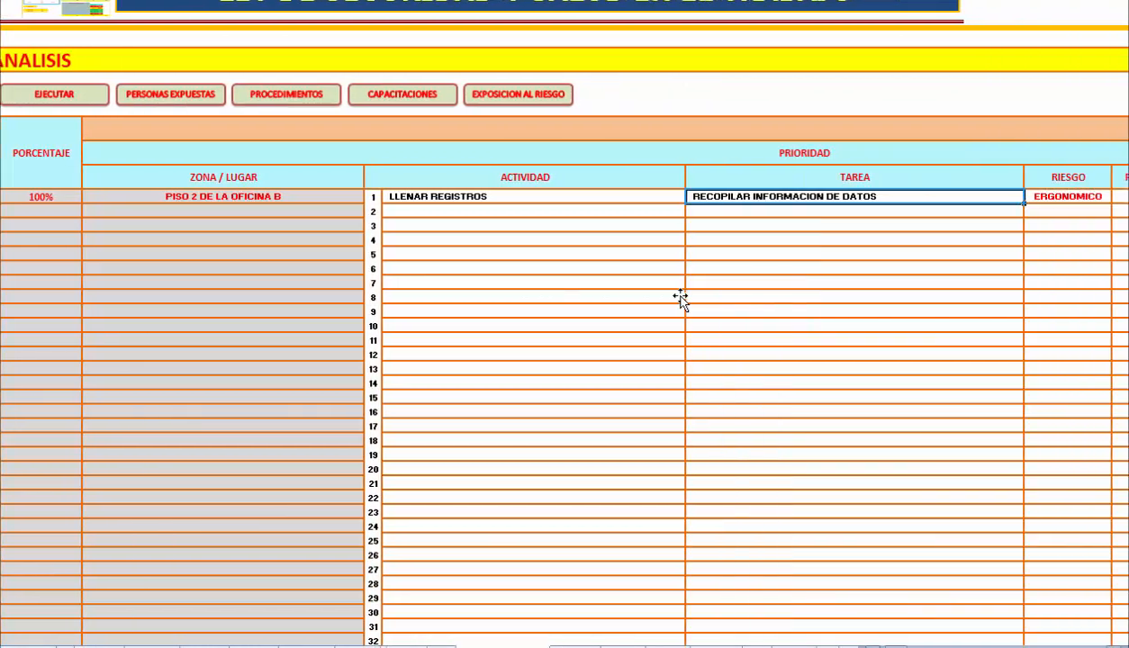
{"action": "scroll", "coordinate": [680, 300], "scroll_direction": "right", "scroll_amount": 10}
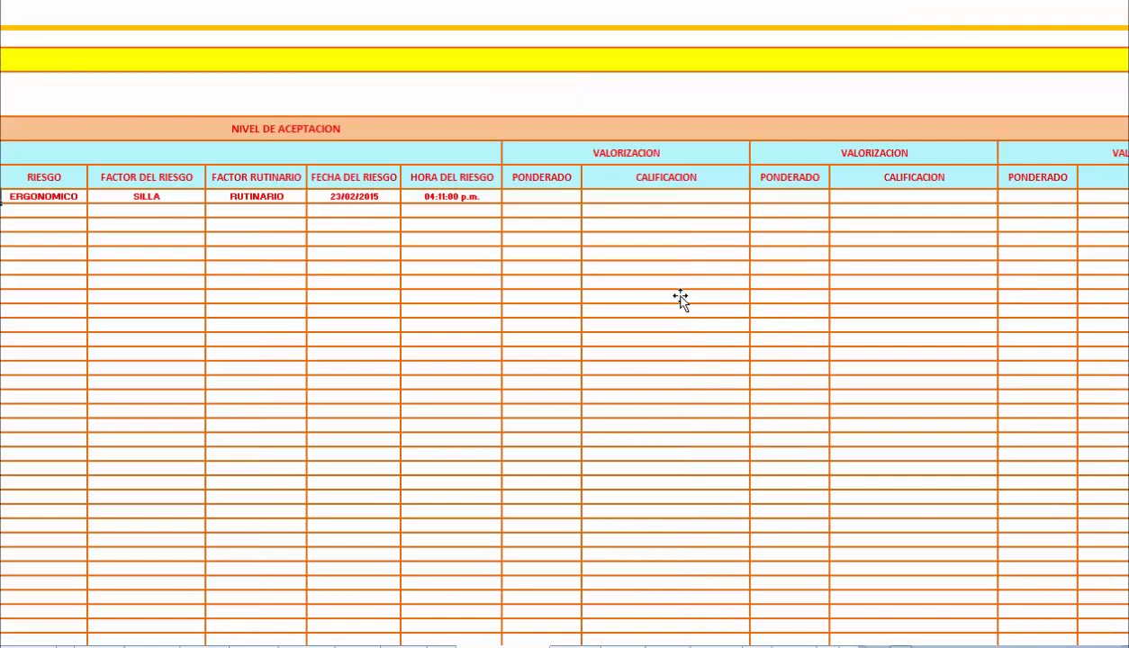
{"action": "key", "text": "Right"}
{"action": "key", "text": "Right"}
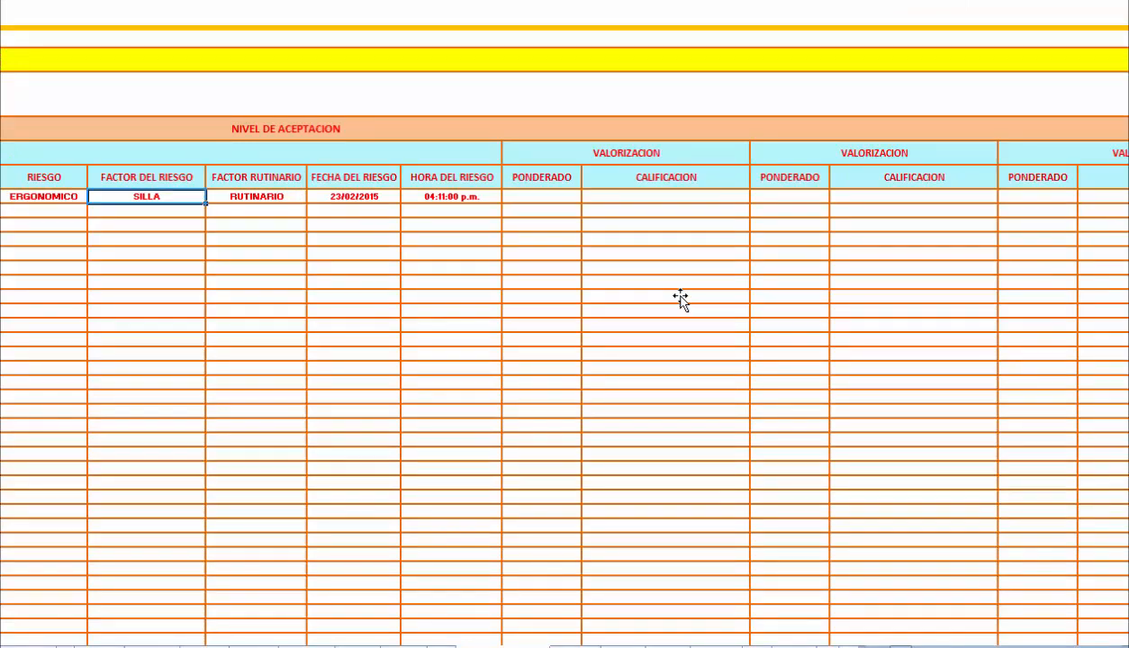
{"action": "key", "text": "Right"}
{"action": "key", "text": "Right"}
{"action": "key", "text": "Right"}
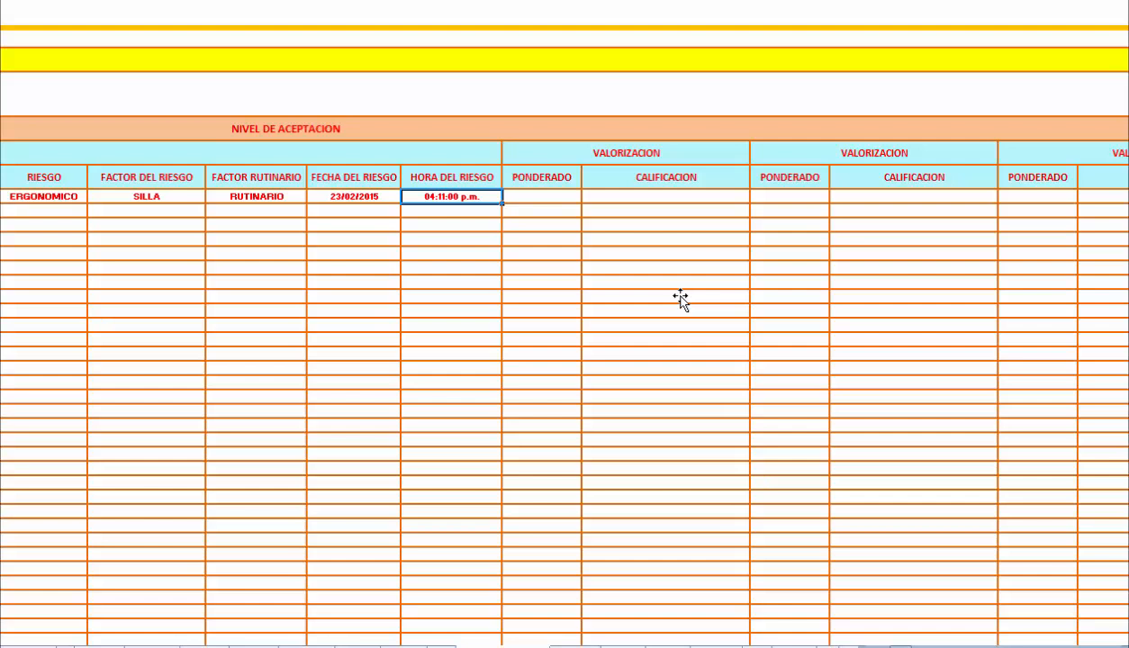
{"action": "left_click_drag", "start_coordinate": [901, 647], "coordinate": [880, 647]}
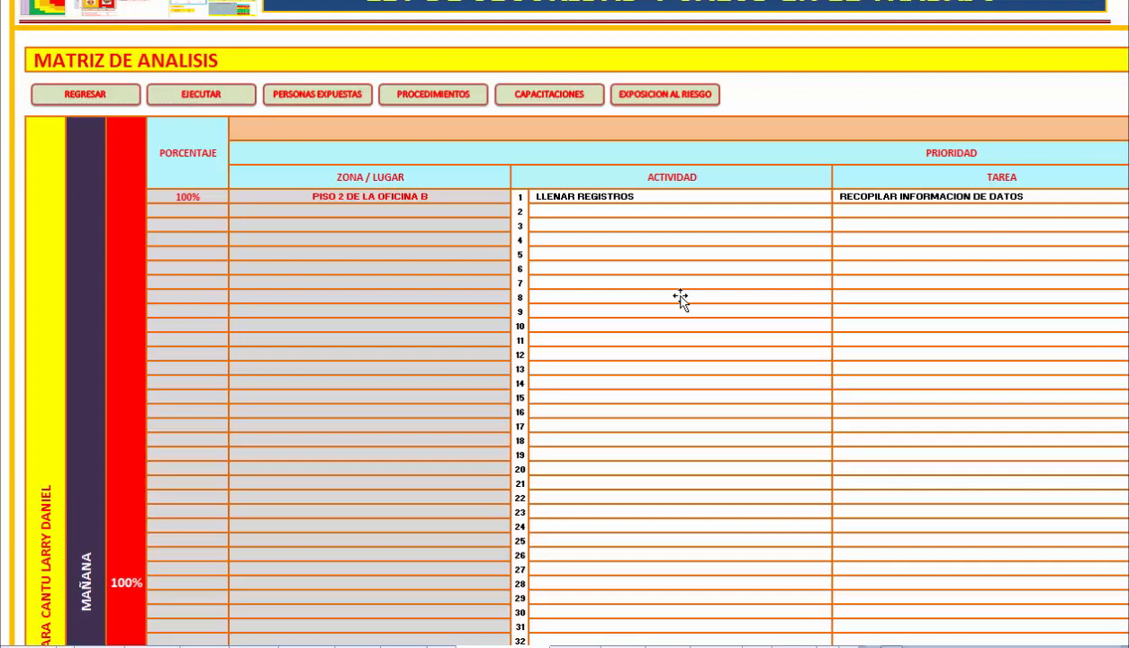
Open the Matriz de Identificacion y Evaluacion de Personas Expuestas and review the exposed worker's details, Valorizacion and Calificacion.
{"action": "key", "text": "ctrl+Page_Down"}
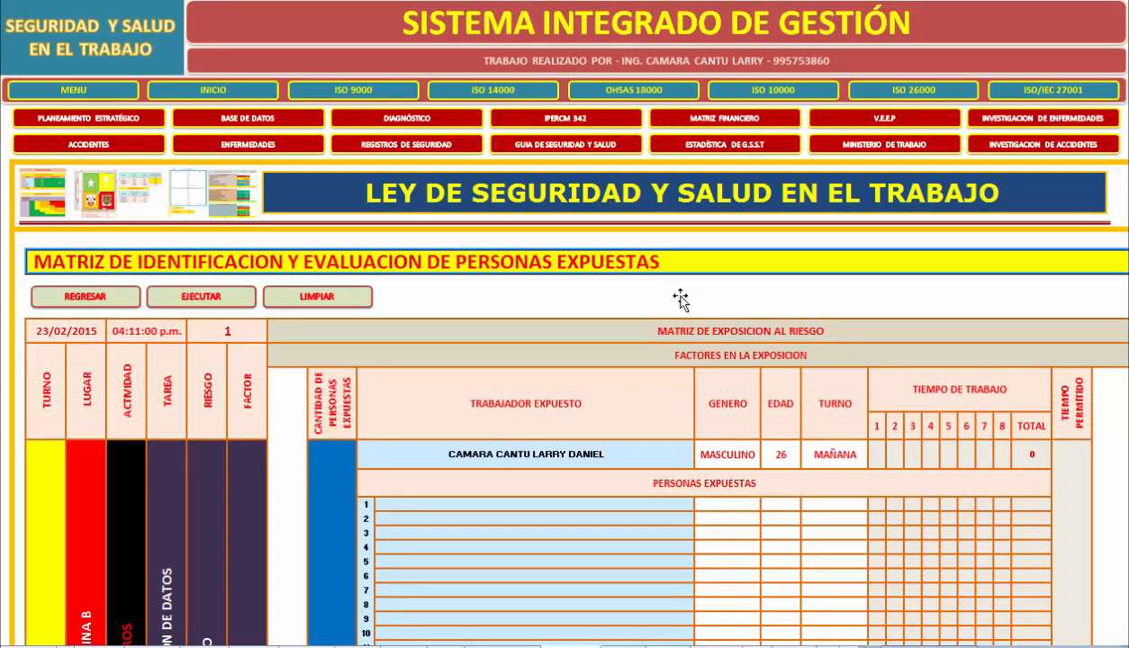
{"action": "scroll", "coordinate": [681, 300], "scroll_direction": "down", "scroll_amount": 5}
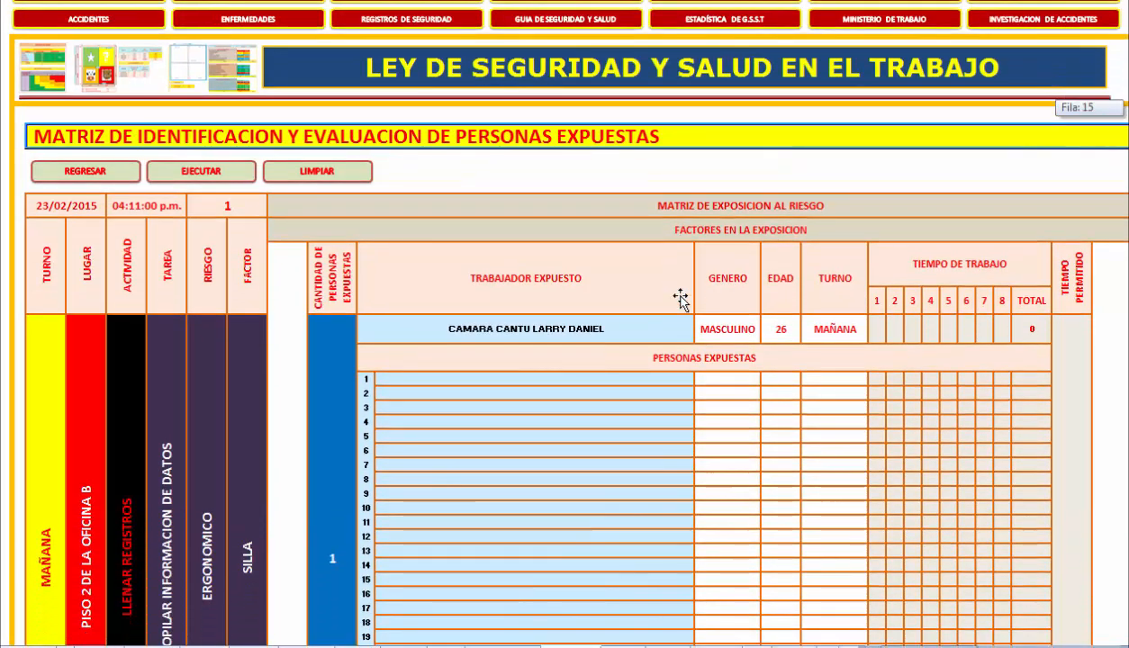
{"action": "scroll", "coordinate": [681, 297], "scroll_direction": "down", "scroll_amount": 1}
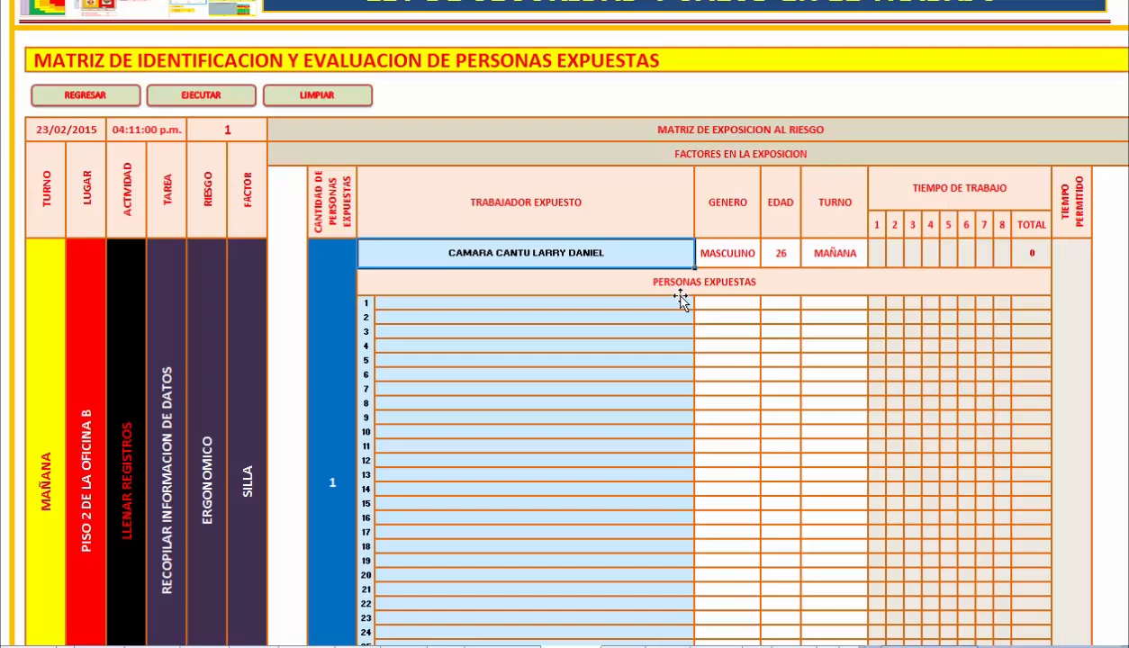
{"action": "key", "text": "Right"}
{"action": "key", "text": "Right"}
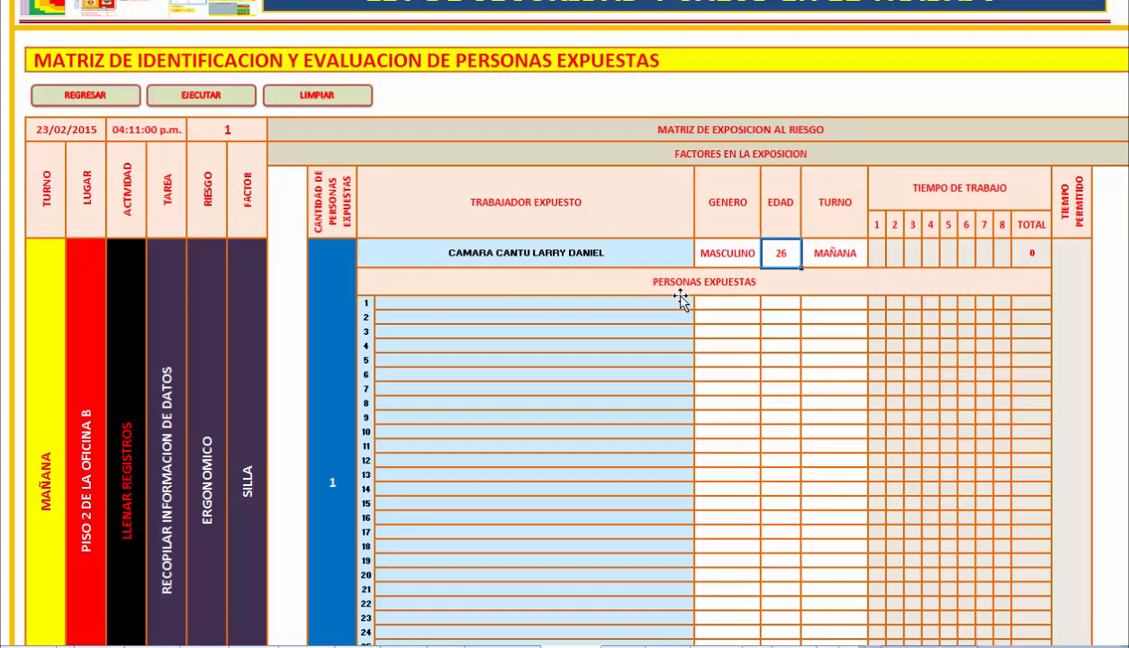
{"action": "key", "text": "Right"}
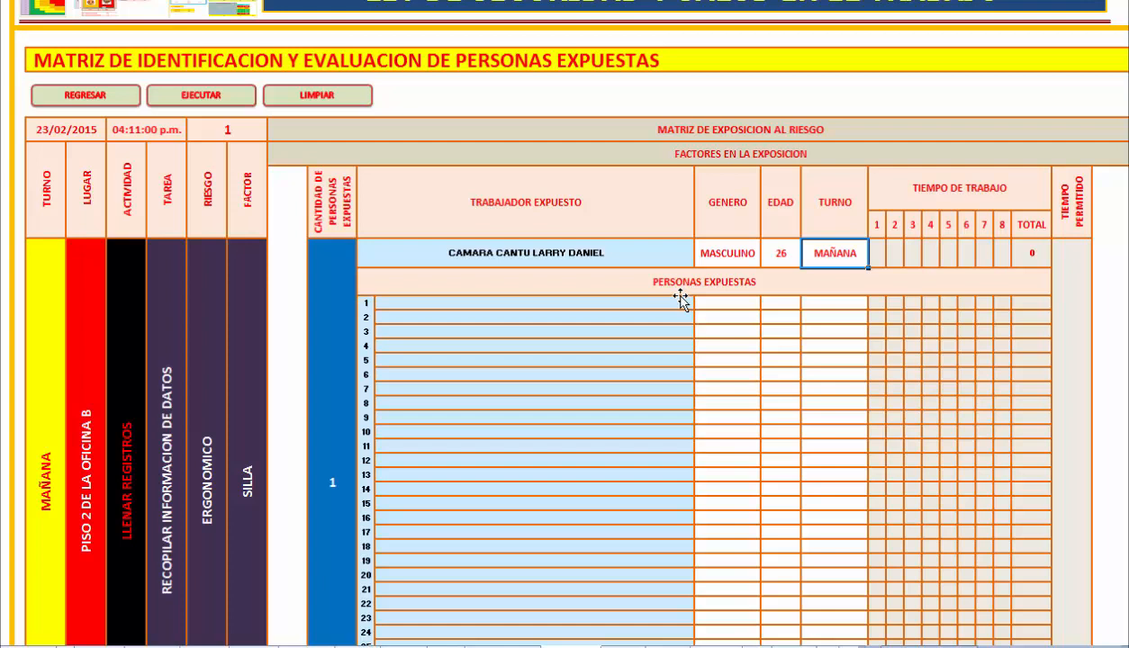
{"action": "scroll", "coordinate": [681, 300], "scroll_direction": "right", "scroll_amount": 2}
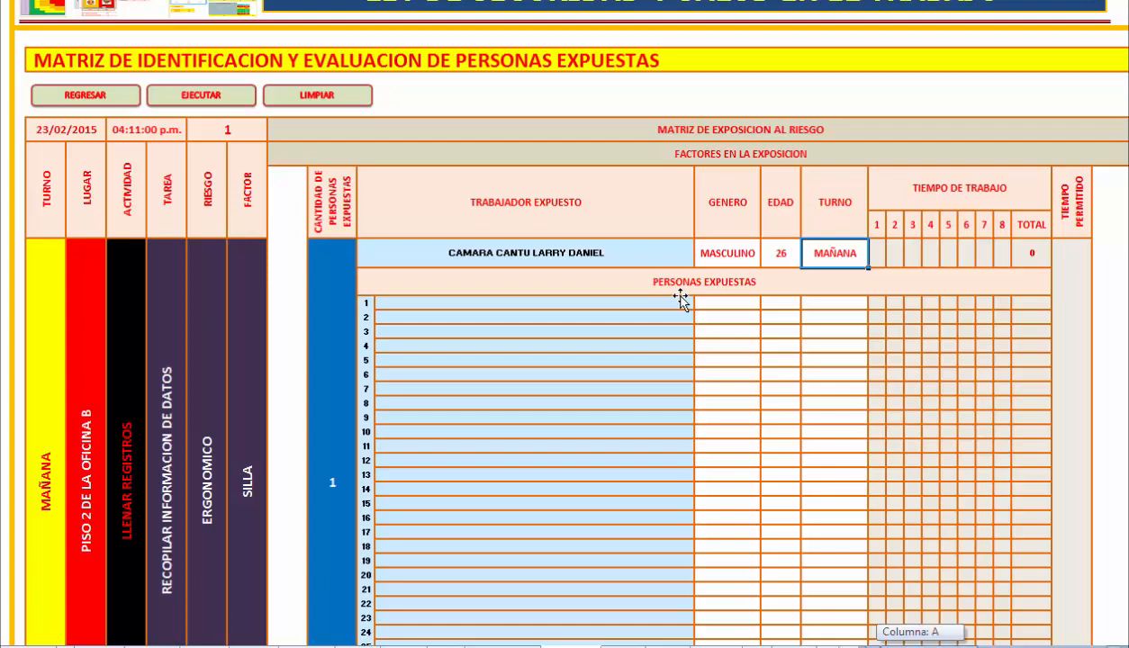
{"action": "scroll", "coordinate": [681, 300], "scroll_direction": "right", "scroll_amount": 3}
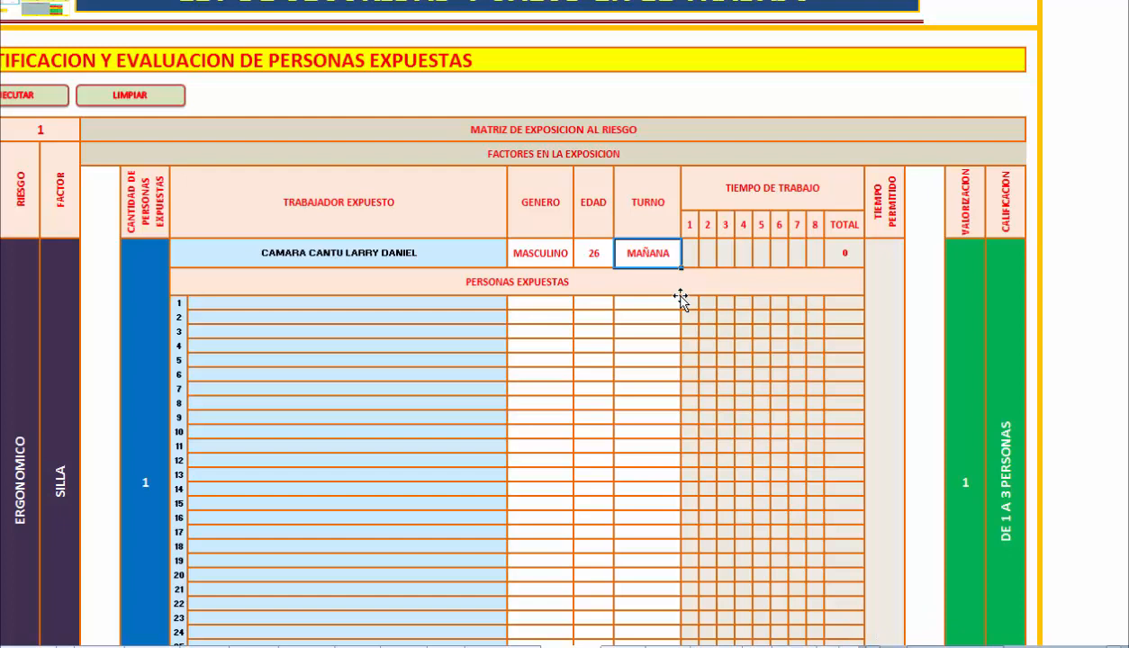
{"action": "scroll", "coordinate": [681, 300], "scroll_direction": "left", "scroll_amount": 5}
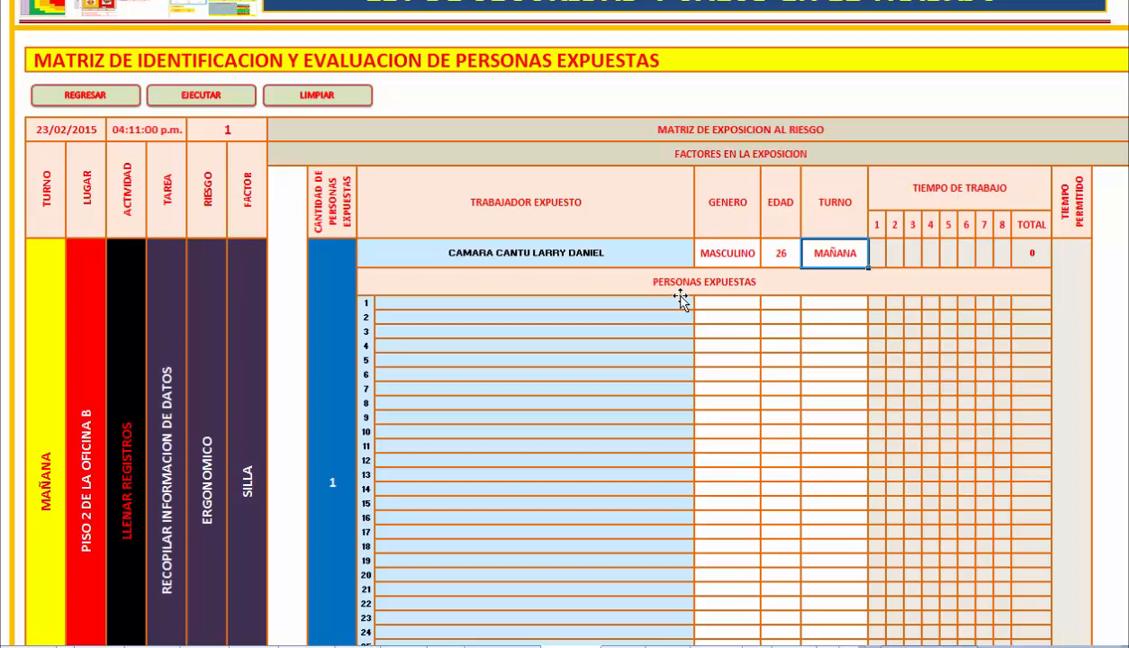
{"action": "scroll", "coordinate": [681, 300], "scroll_direction": "down", "scroll_amount": 10}
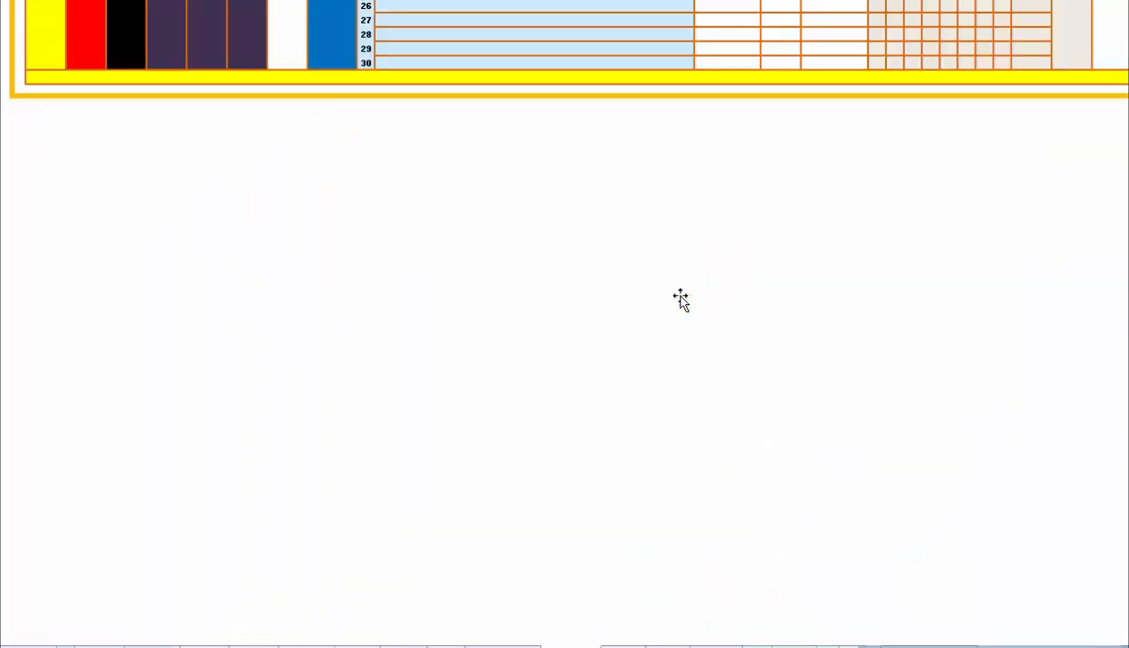
{"action": "scroll", "coordinate": [681, 300], "scroll_direction": "up", "scroll_amount": 12}
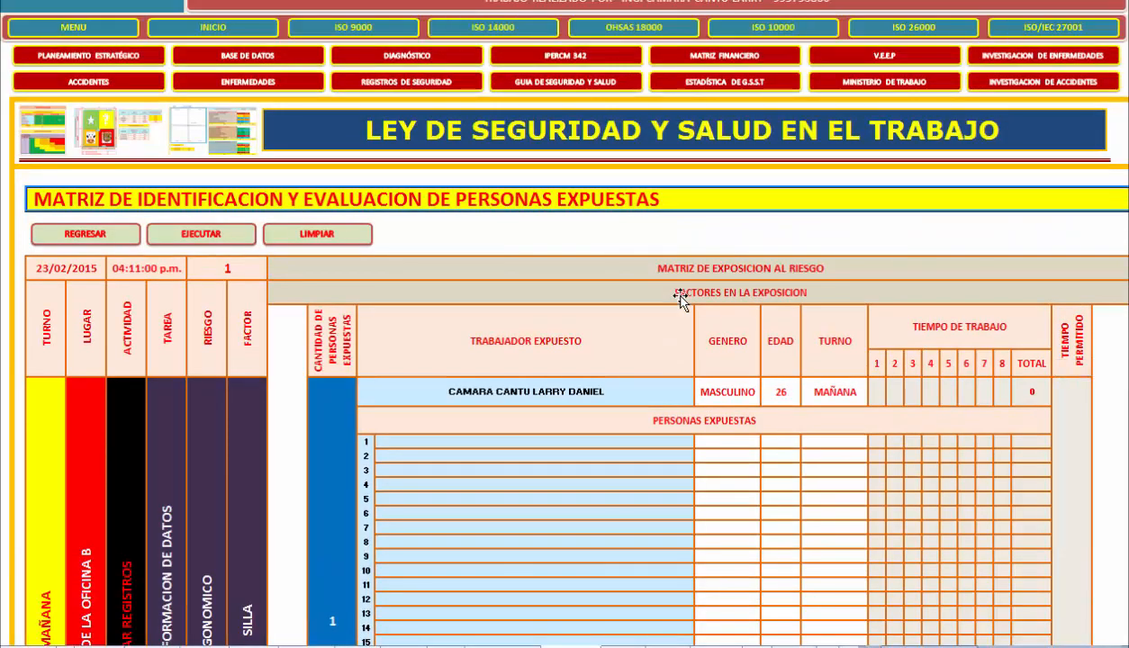
Return to the Matriz de Analisis and check the Ponderado and Calificacion in the task's first Valorizacion.
{"action": "key", "text": "ctrl+Page_Up"}
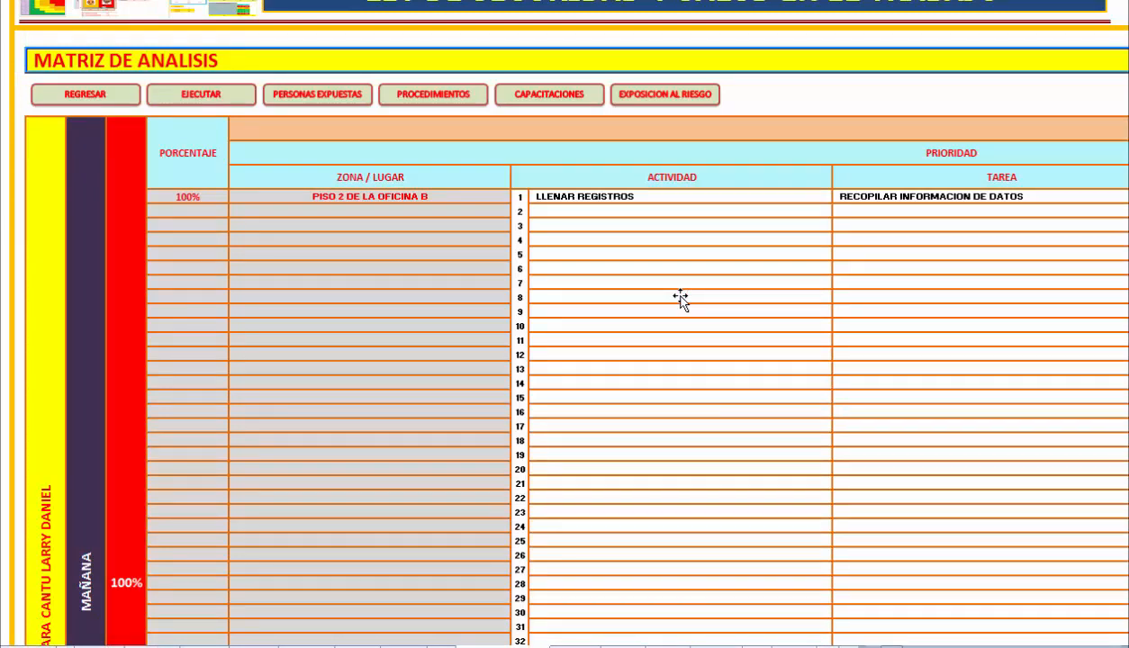
{"action": "scroll", "coordinate": [681, 300], "scroll_direction": "right", "scroll_amount": 6}
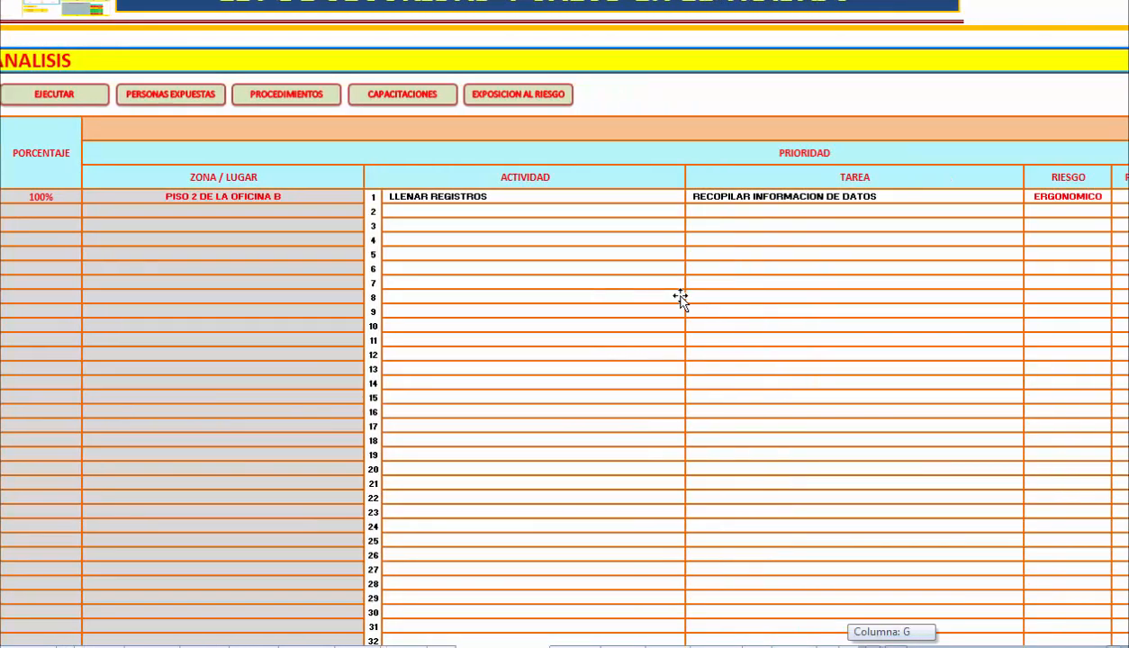
{"action": "scroll", "coordinate": [680, 300], "scroll_direction": "right", "scroll_amount": 4}
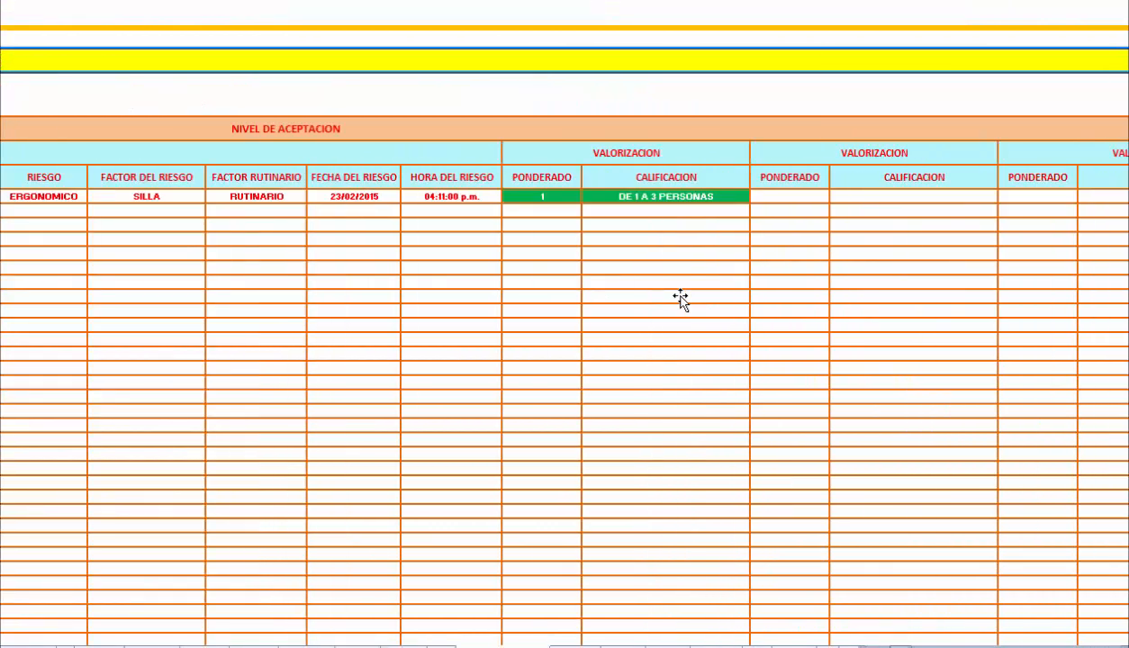
{"action": "left_click", "coordinate": [542, 196]}
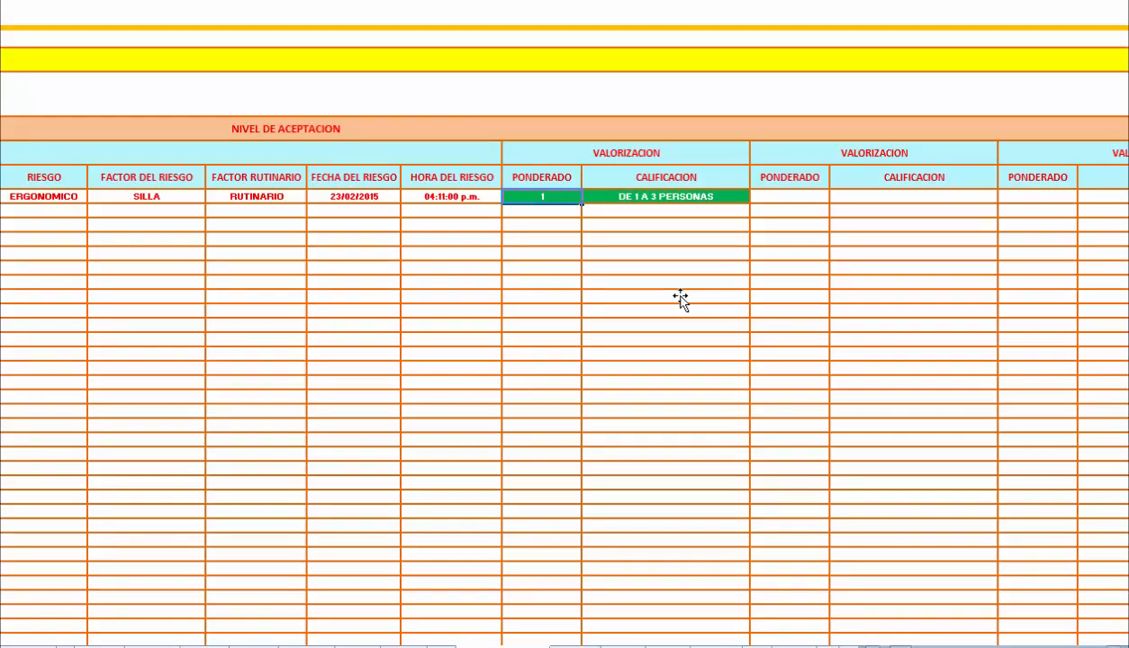
Open the Matriz de Identificacion y Evaluacion de Procedimientos and review its column headings from Trabajador through Descripcion.
{"action": "scroll", "coordinate": [681, 300], "scroll_direction": "left", "scroll_amount": 6}
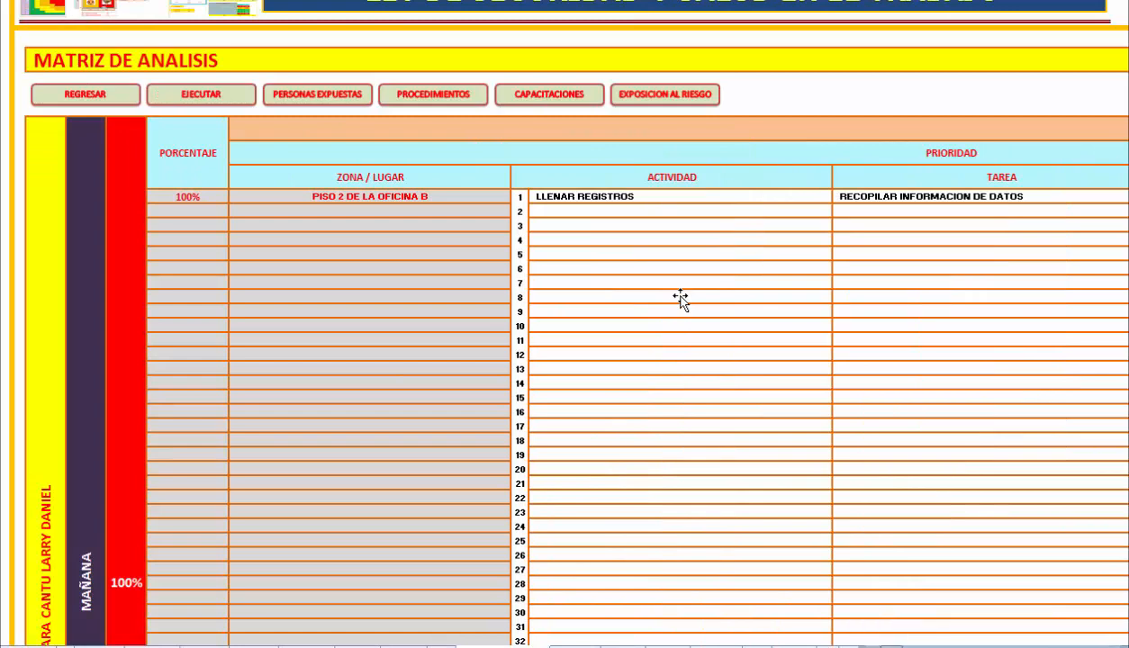
{"action": "key", "text": "ctrl+Page_Down"}
{"action": "key", "text": "ctrl+Page_Down"}
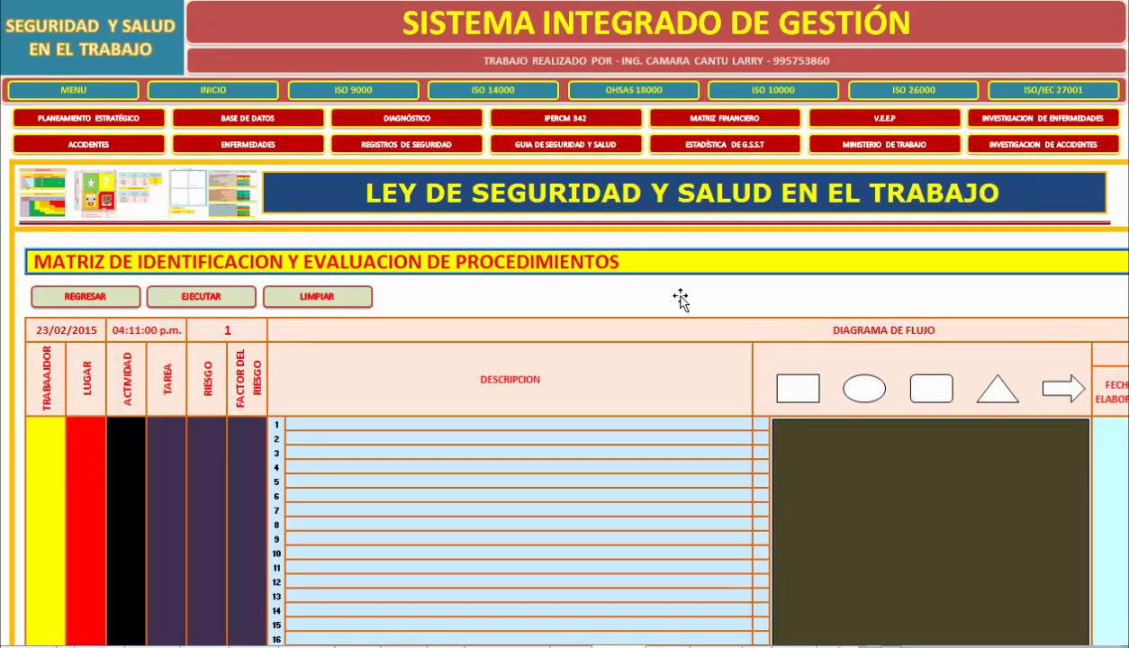
{"action": "key", "text": "Right"}
{"action": "key", "text": "Right"}
{"action": "key", "text": "Right"}
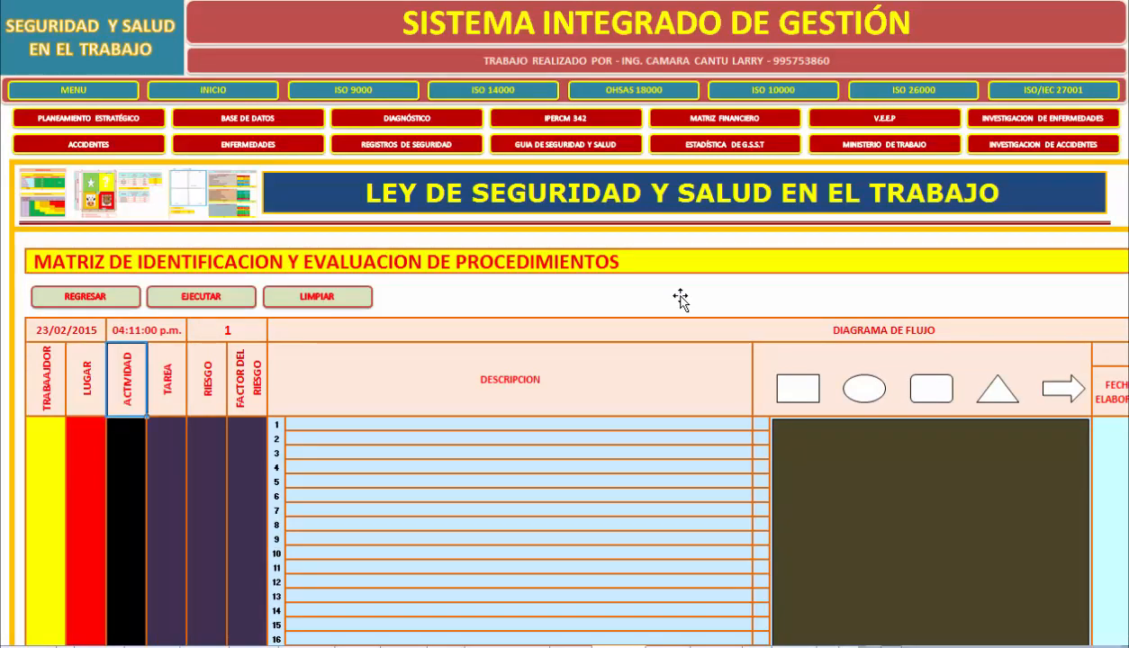
{"action": "key", "text": "Right"}
{"action": "key", "text": "Right"}
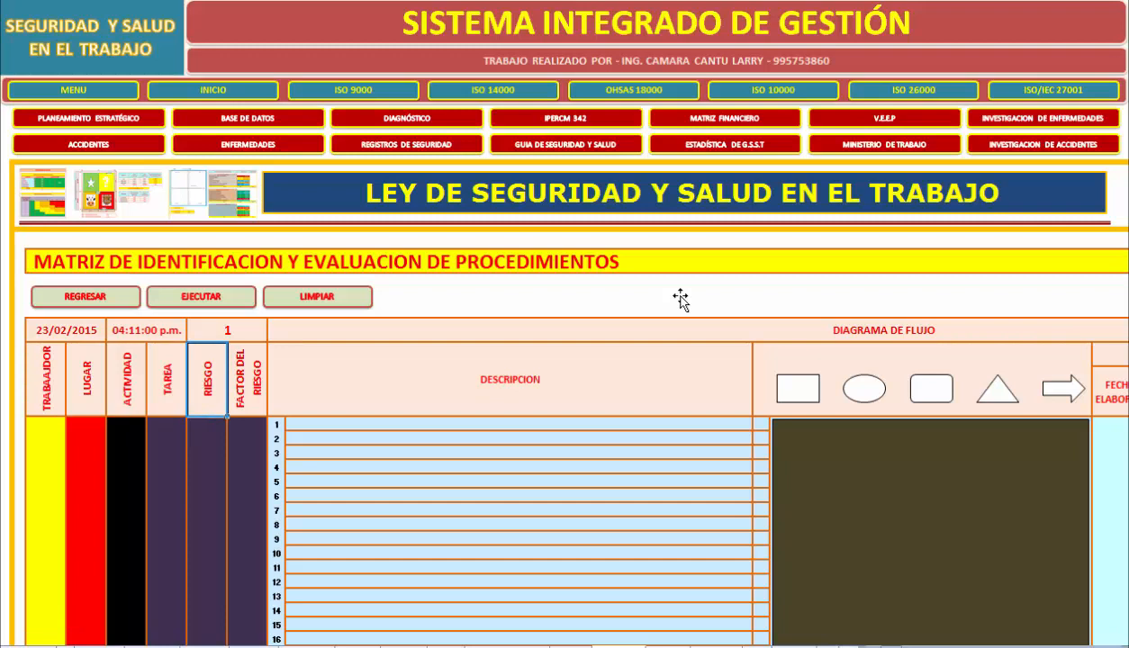
{"action": "key", "text": "Right"}
{"action": "key", "text": "Right"}
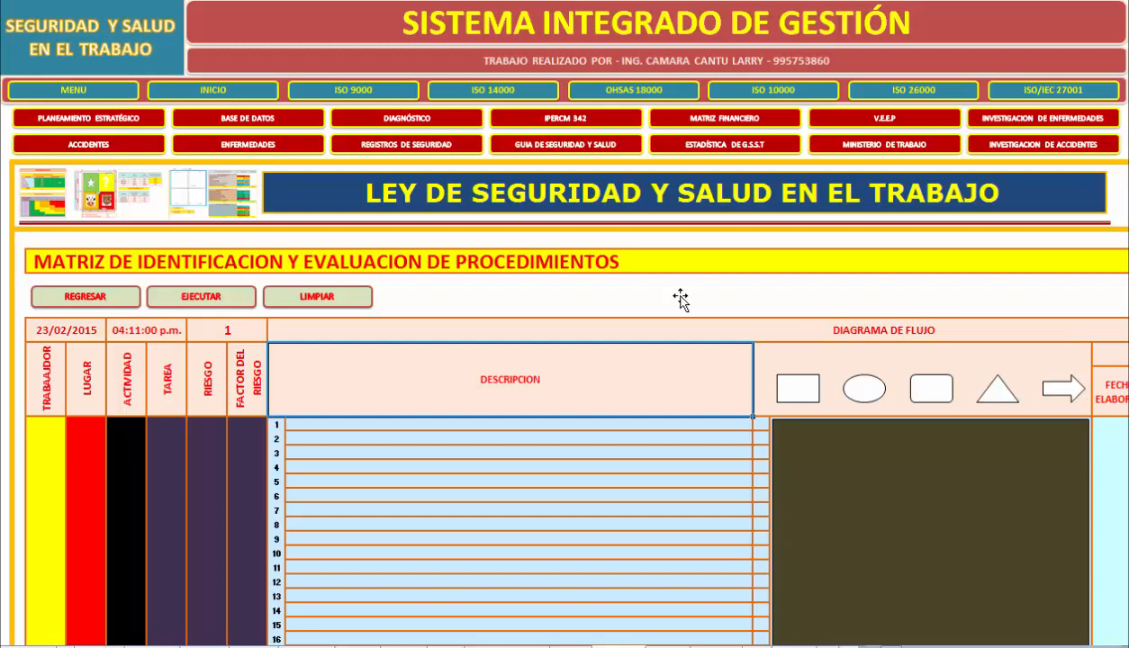
Review the worker's place, activity, task and risk data, and highlight Descripcion rows 1 to 17 of the flow diagram.
{"action": "scroll", "coordinate": [680, 300], "scroll_direction": "down", "scroll_amount": 5}
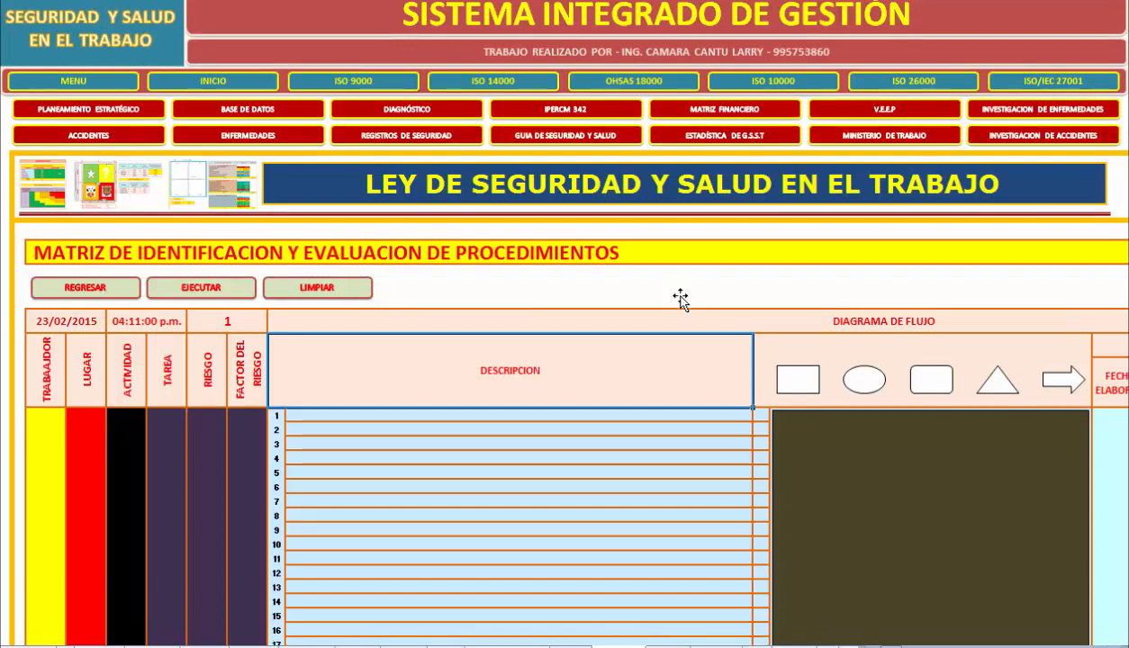
{"action": "scroll", "coordinate": [680, 300], "scroll_direction": "down", "scroll_amount": 1}
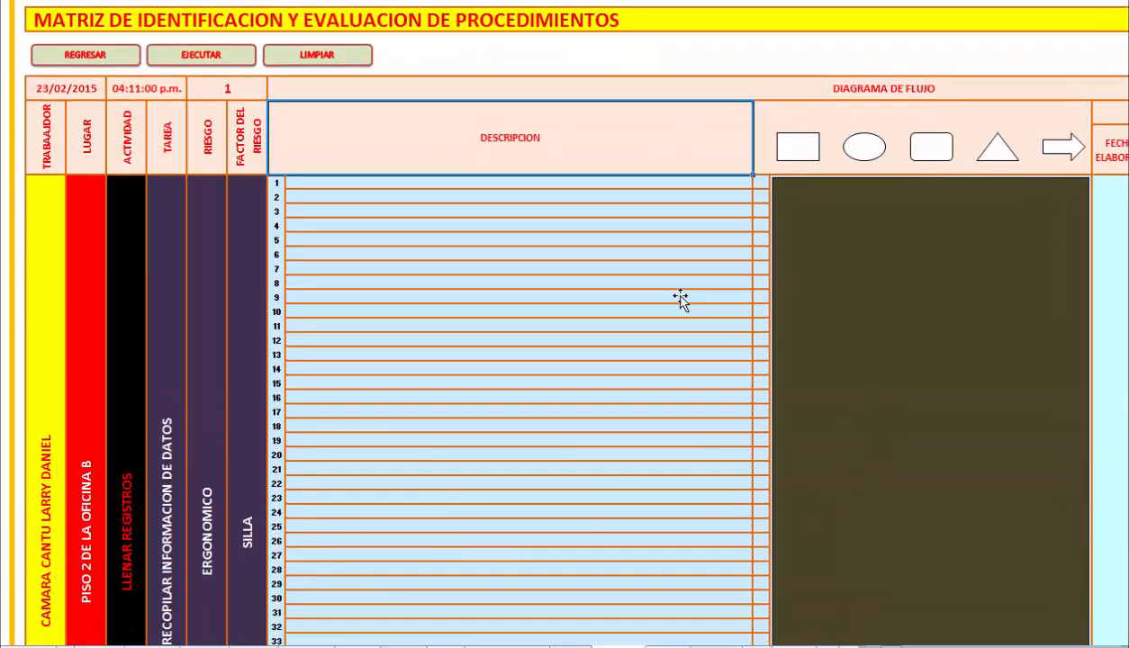
{"action": "key", "text": "Down"}
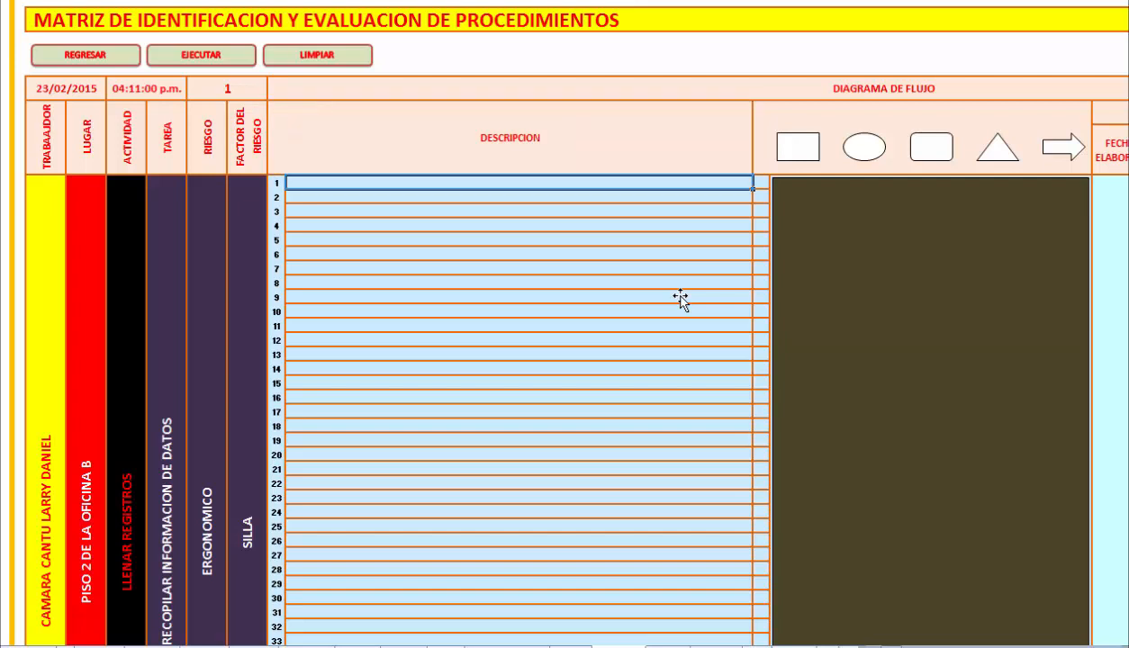
{"action": "key", "text": "shift+Down"}
{"action": "key", "text": "shift+Down"}
{"action": "key", "text": "shift+Down"}
{"action": "key", "text": "shift+Down"}
{"action": "key", "text": "shift+Down"}
{"action": "key", "text": "shift+Down"}
{"action": "key", "text": "shift+Down"}
{"action": "key", "text": "shift+Down"}
{"action": "key", "text": "shift+Down"}
{"action": "key", "text": "shift+Down"}
{"action": "key", "text": "shift+Down"}
{"action": "key", "text": "shift+Down"}
{"action": "key", "text": "shift+Down"}
{"action": "key", "text": "shift+Down"}
{"action": "key", "text": "shift+Down"}
{"action": "key", "text": "shift+Down"}
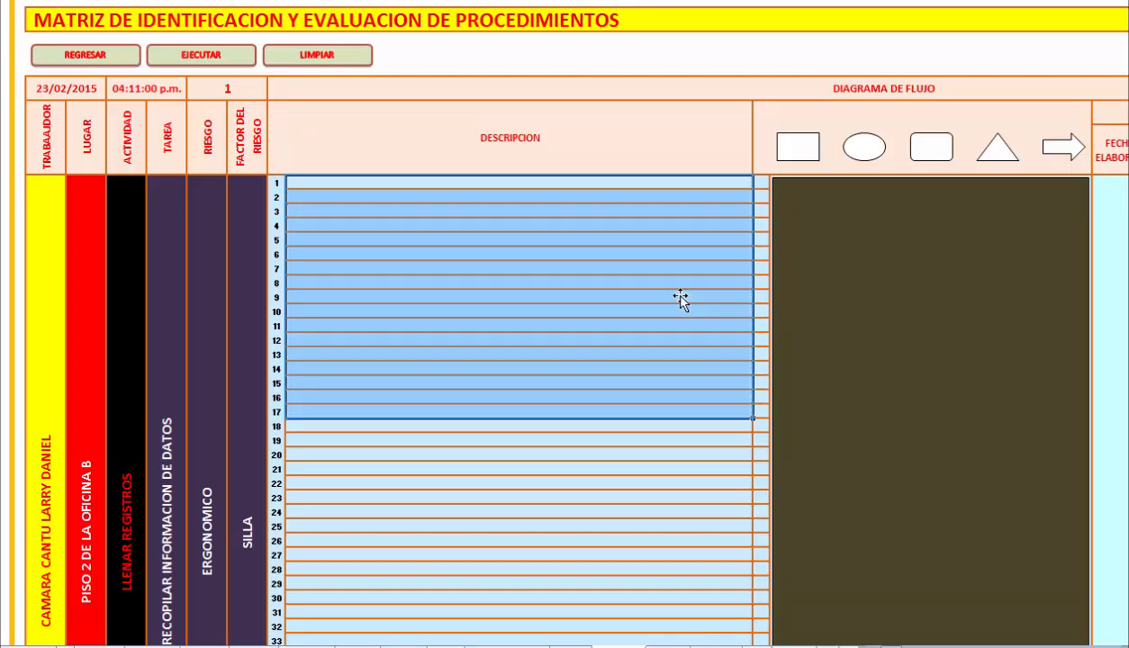
Enter NINGUNA as the Fecha de Elaboracion under the Diagrama de Flujo's Prioridad.
{"action": "scroll", "coordinate": [680, 300], "scroll_direction": "right", "scroll_amount": 1}
{"action": "scroll", "coordinate": [680, 299], "scroll_direction": "right", "scroll_amount": 3}
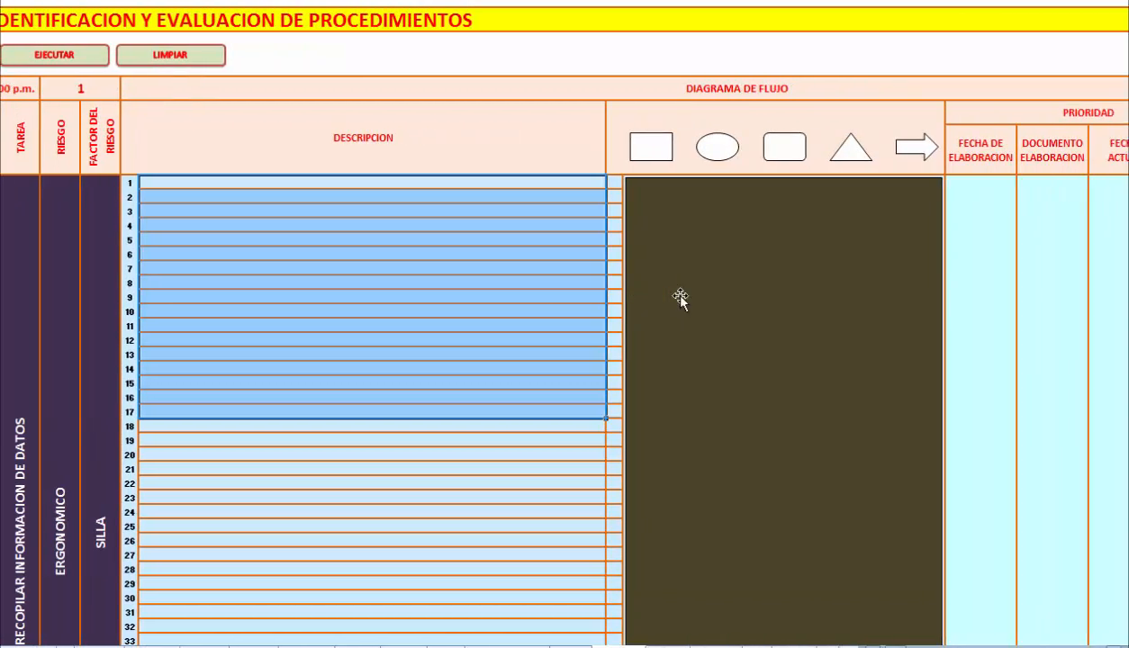
{"action": "scroll", "coordinate": [680, 300], "scroll_direction": "right", "scroll_amount": 5}
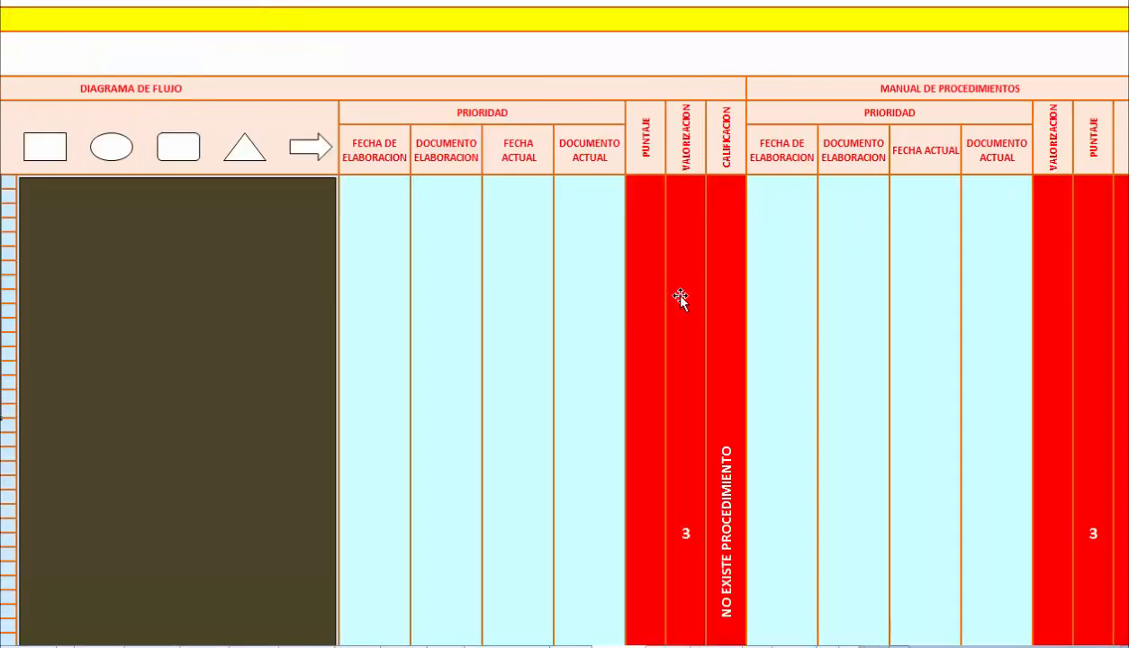
{"action": "key", "text": "Right"}
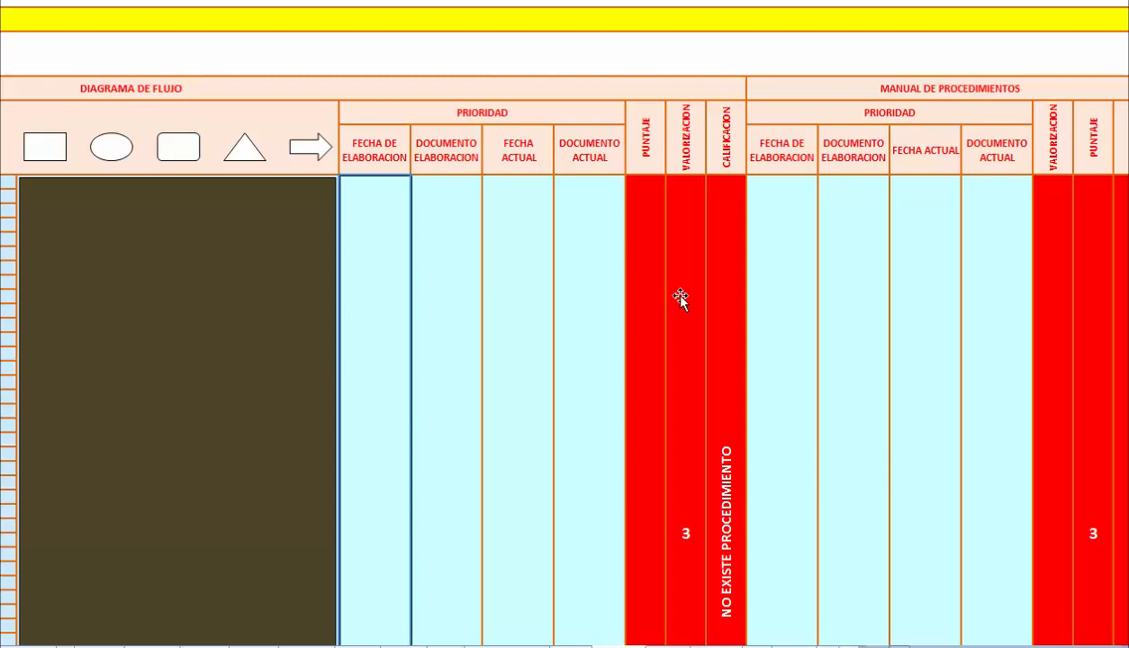
{"action": "type", "text": "NINGUNA"}
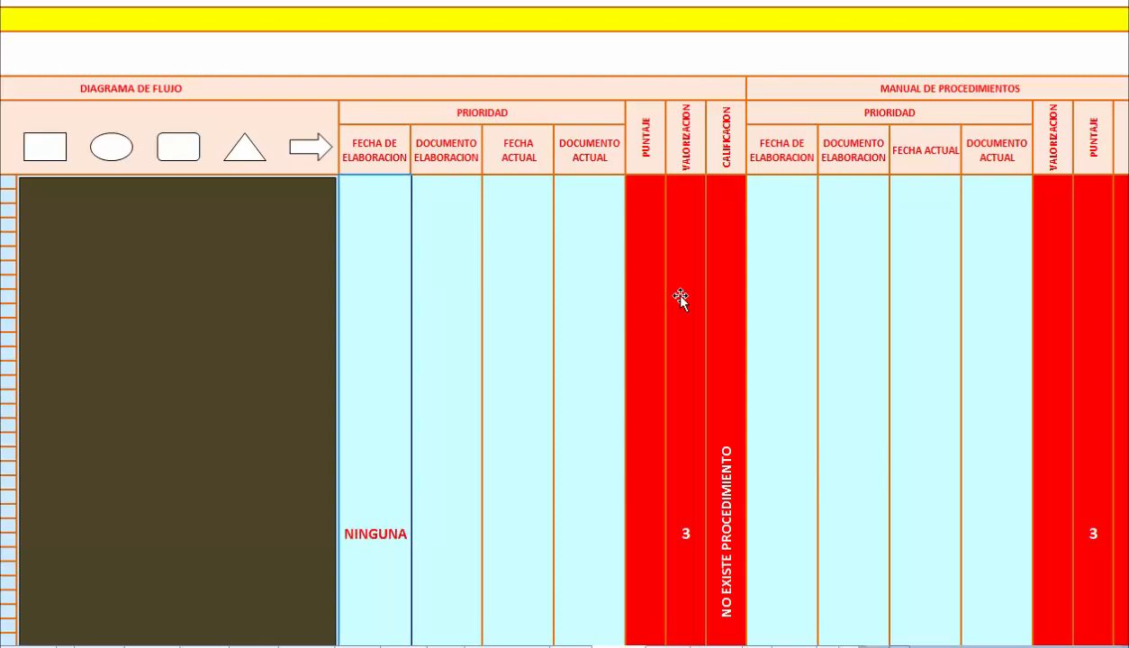
{"action": "key", "text": "Return"}
{"action": "scroll", "coordinate": [680, 300], "scroll_direction": "up", "scroll_amount": 3}
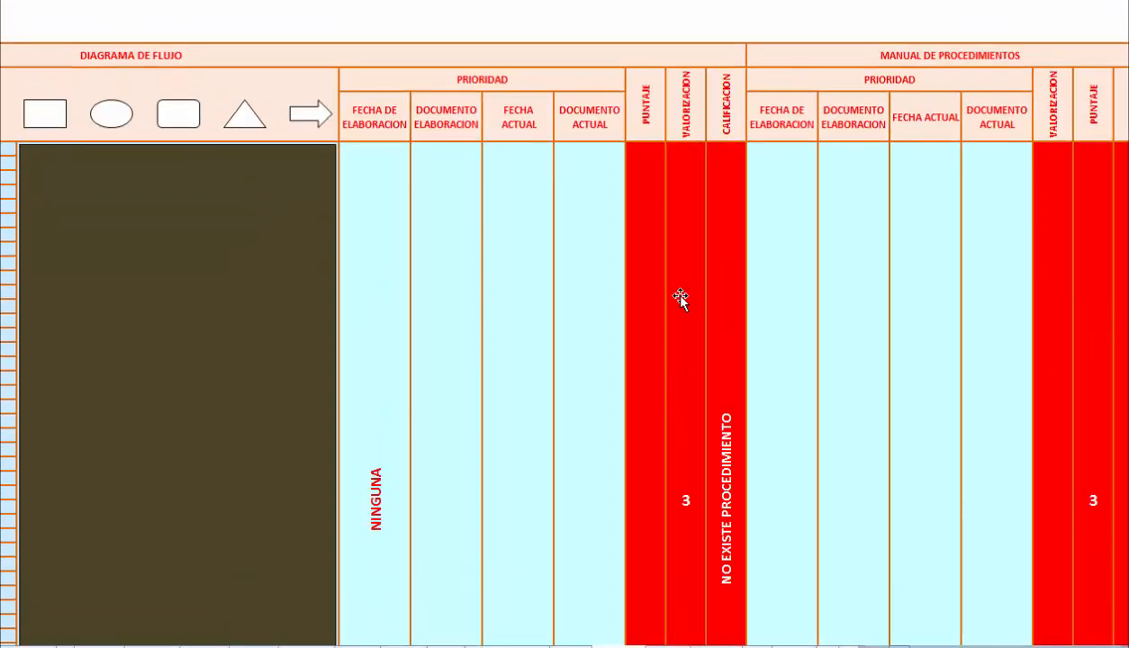
Copy NINGUNA from Fecha de Elaboracion into Documento Elaboracion, Fecha Actual and Documento Actual of the Diagrama de Flujo.
{"action": "key", "text": "Up"}
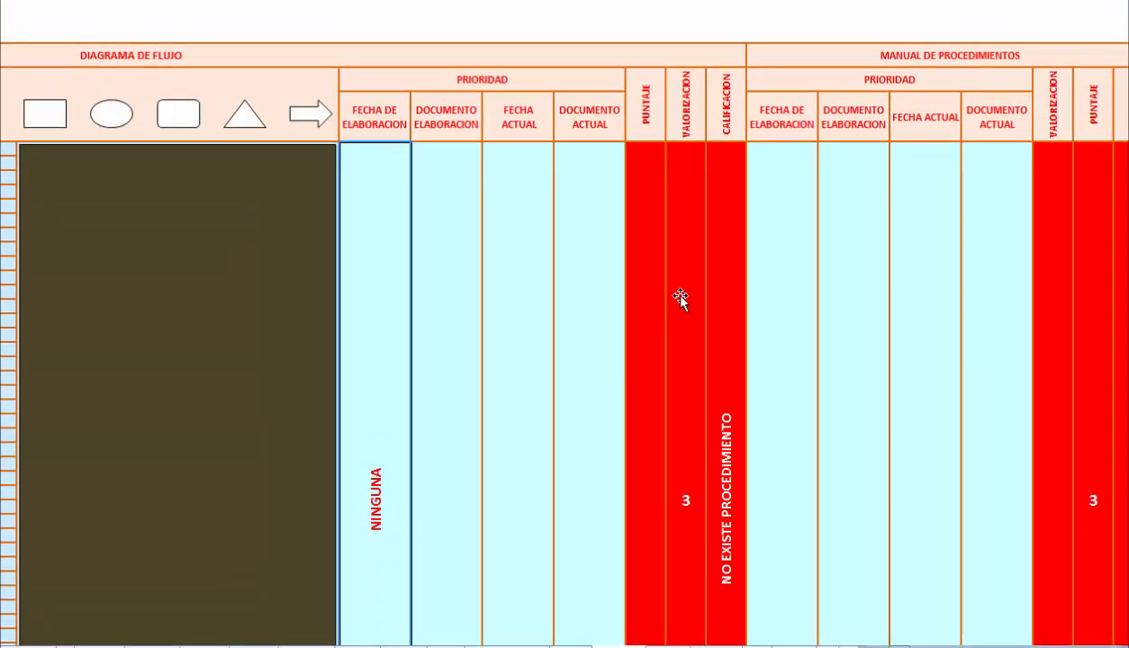
{"action": "key", "text": "ctrl+c"}
{"action": "key", "text": "Right"}
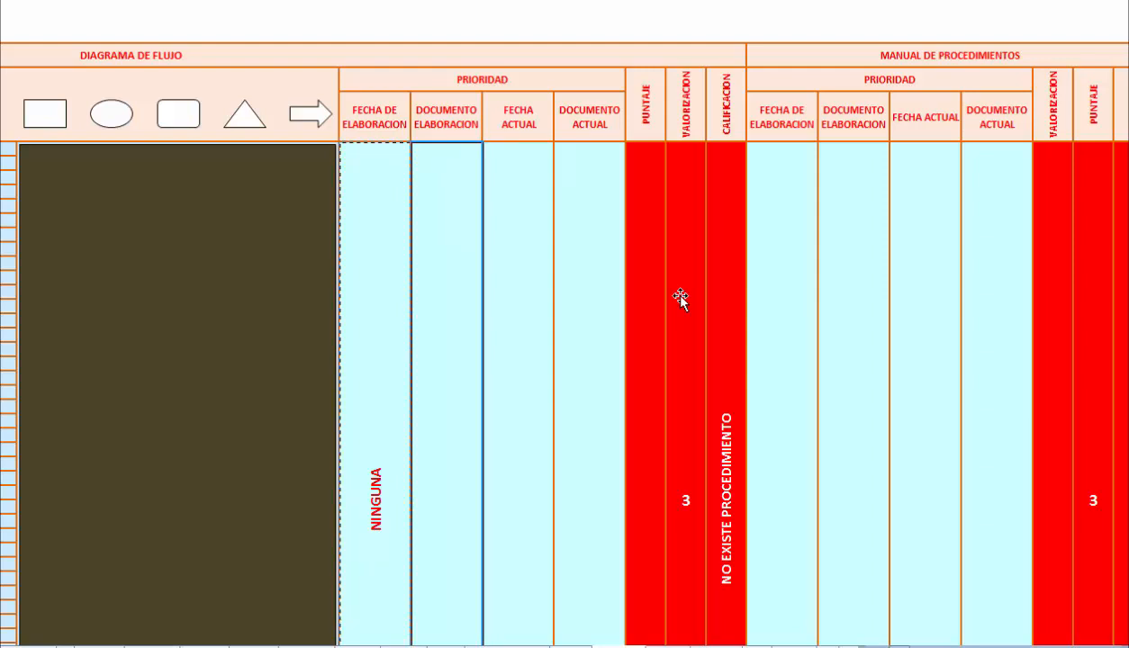
{"action": "key", "text": "ctrl+v"}
{"action": "key", "text": "Right"}
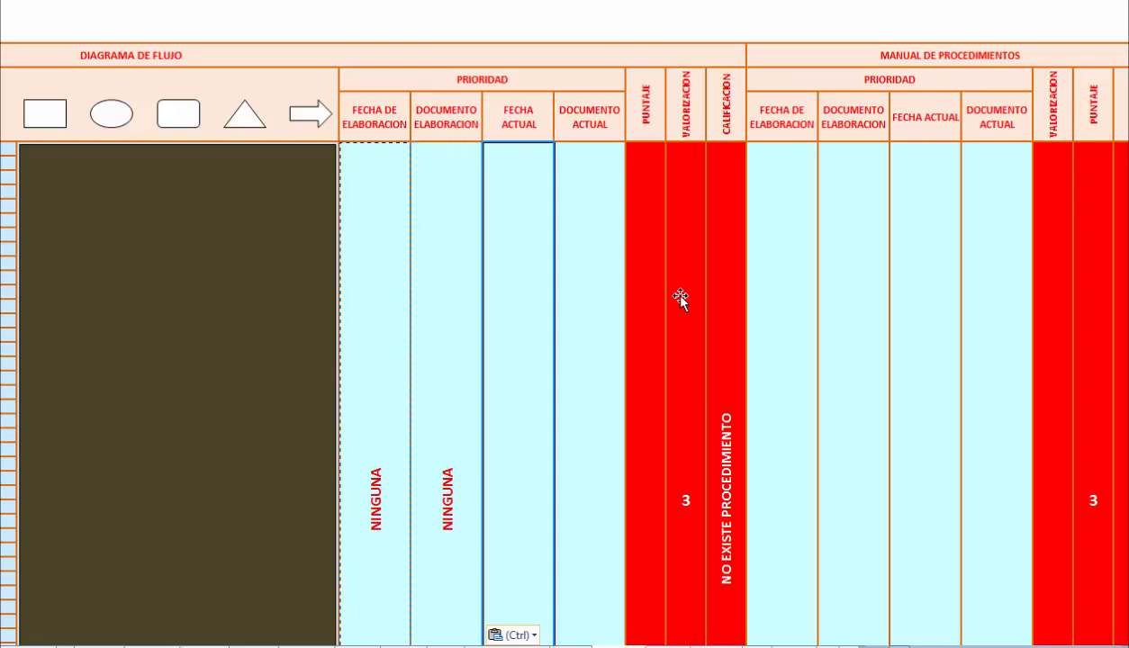
{"action": "key", "text": "ctrl+v"}
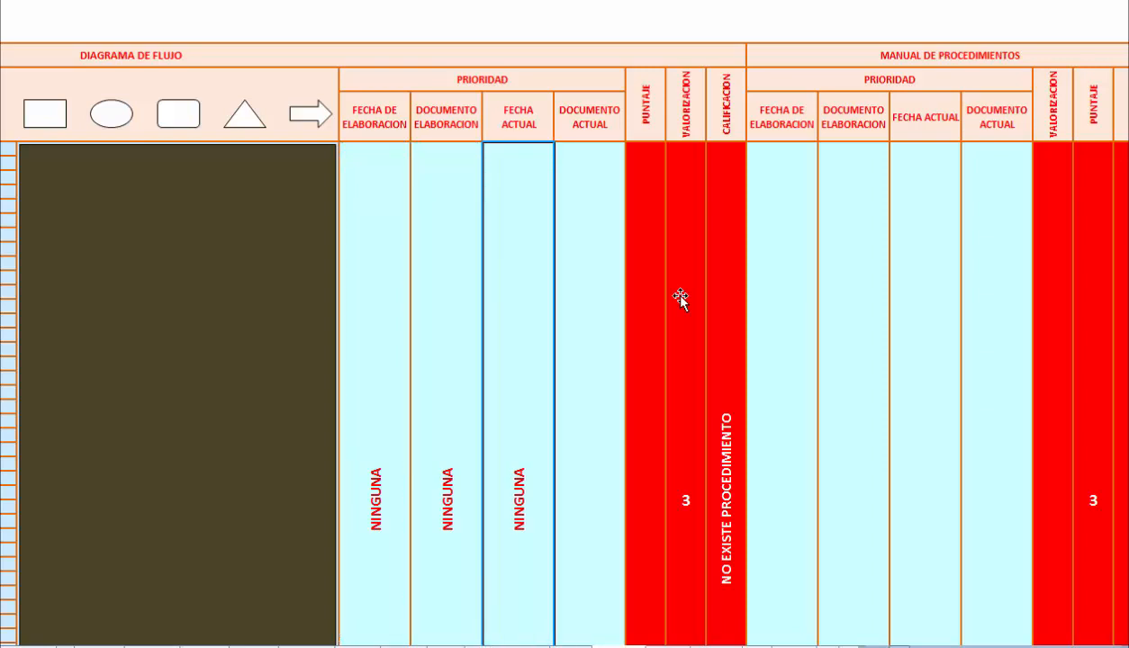
{"action": "key", "text": "Right"}
{"action": "key", "text": "ctrl+v"}
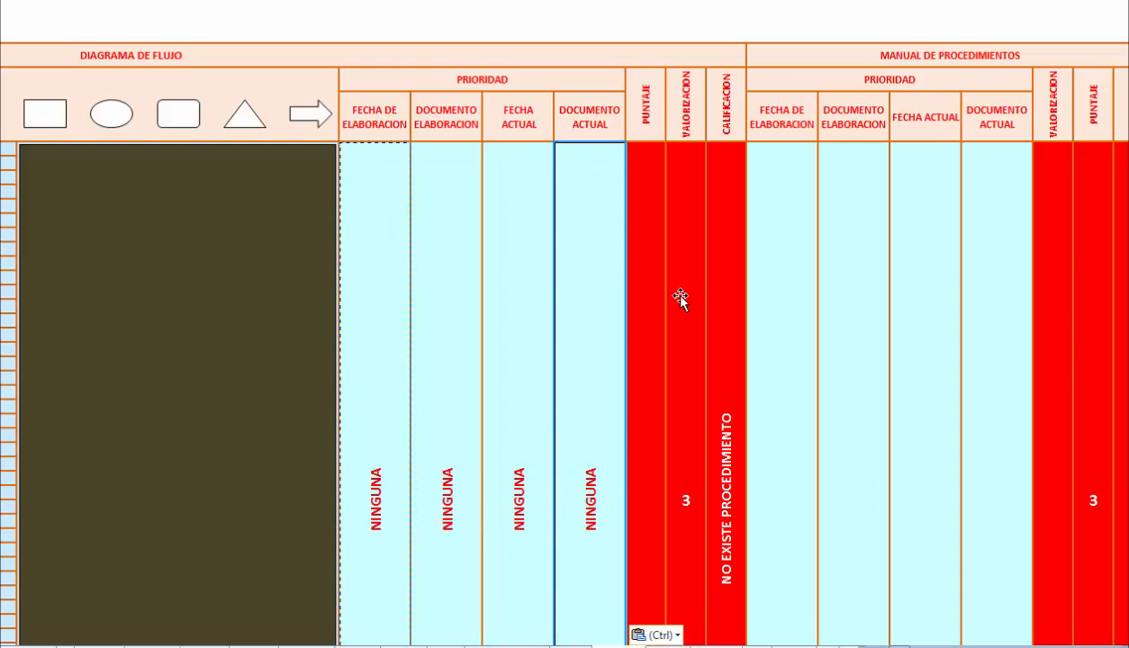
{"action": "key", "text": "Escape"}
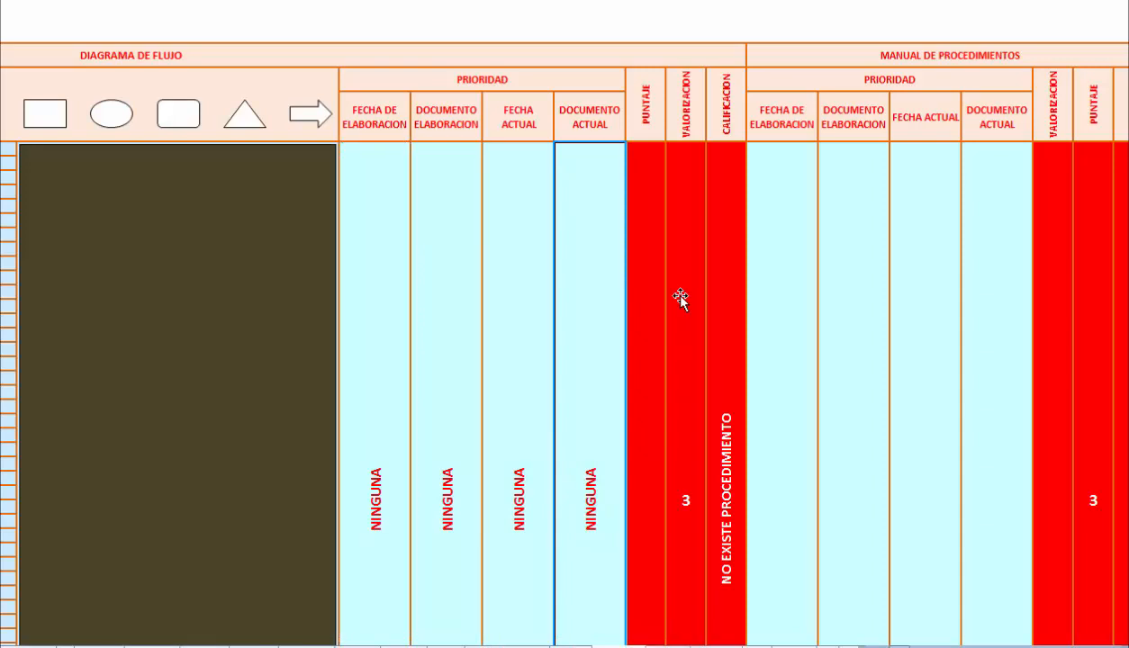
{"action": "key", "text": "Right"}
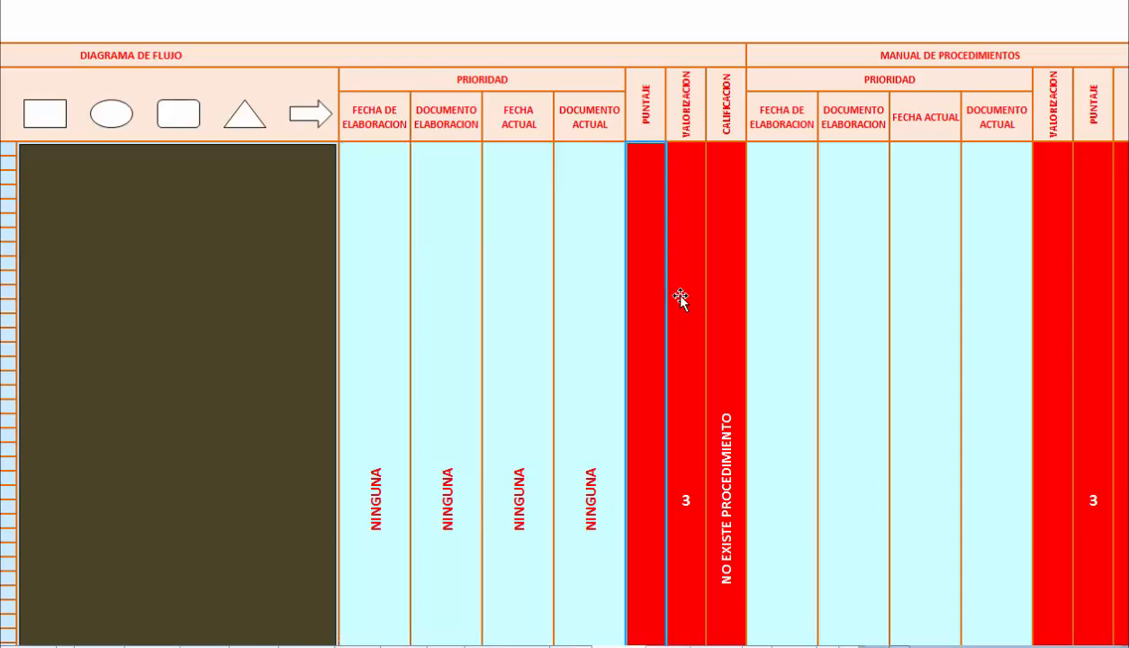
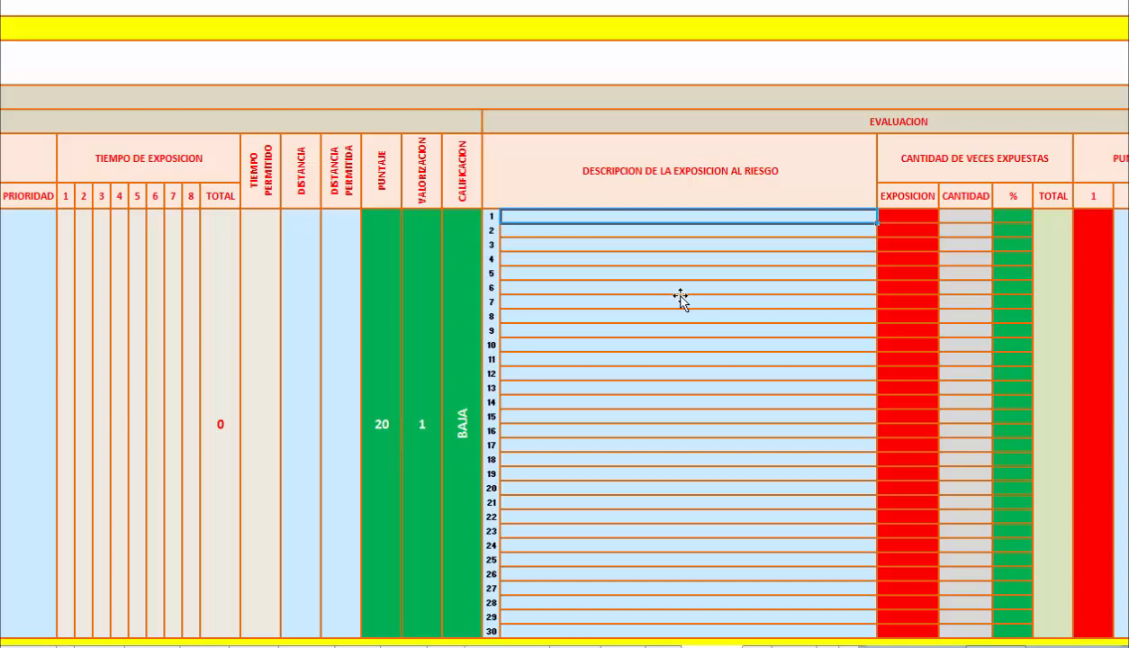
Record DOLOR DE ESPALDA in row 1 of Descripcion de la Exposicion al Riesgo with its Exposicion set to DIARIA.
{"action": "type", "text": "DOLOR DE ESPALDA"}
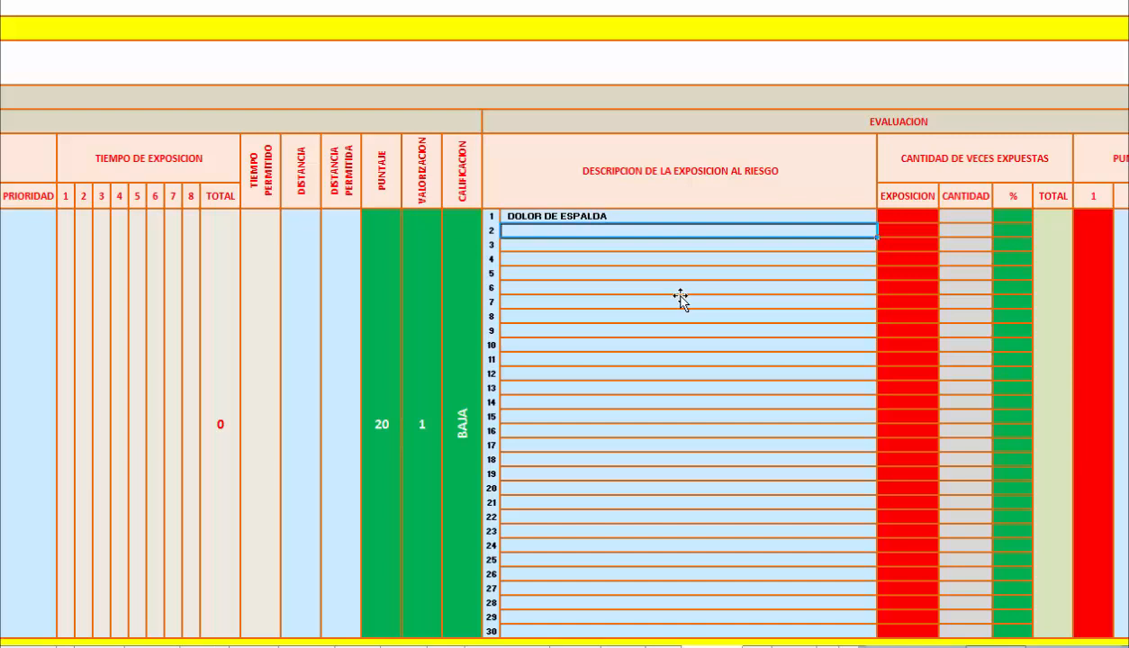
{"action": "key", "text": "Tab"}
{"action": "key", "text": "alt+Down"}
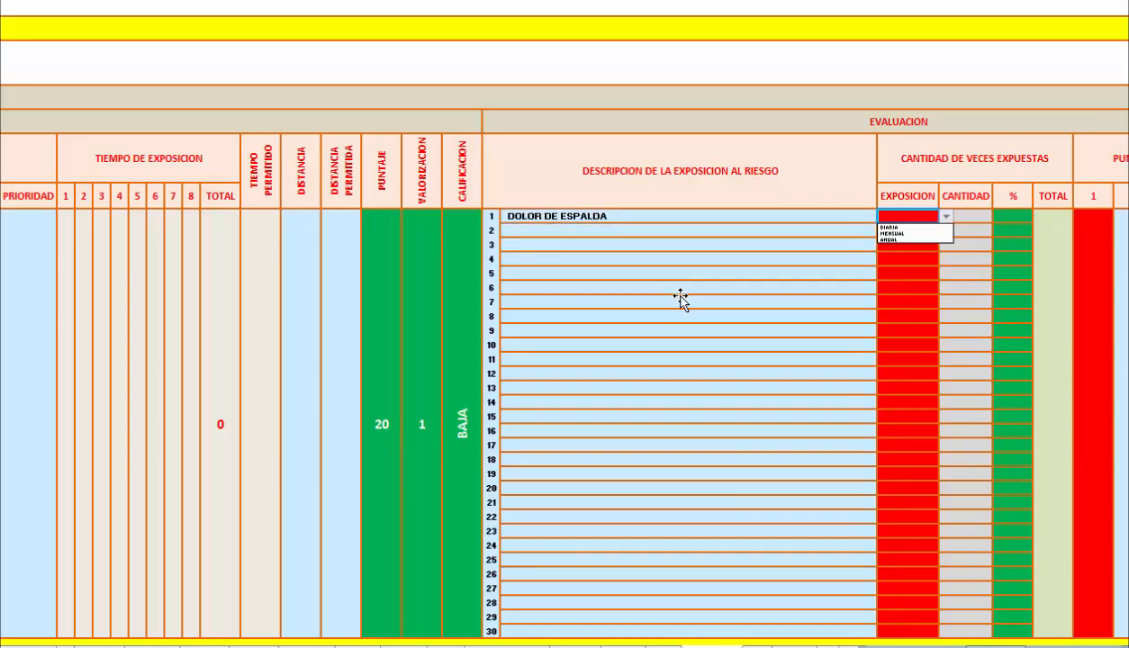
{"action": "key", "text": "Down"}
{"action": "key", "text": "Return"}
{"action": "key", "text": "Tab"}
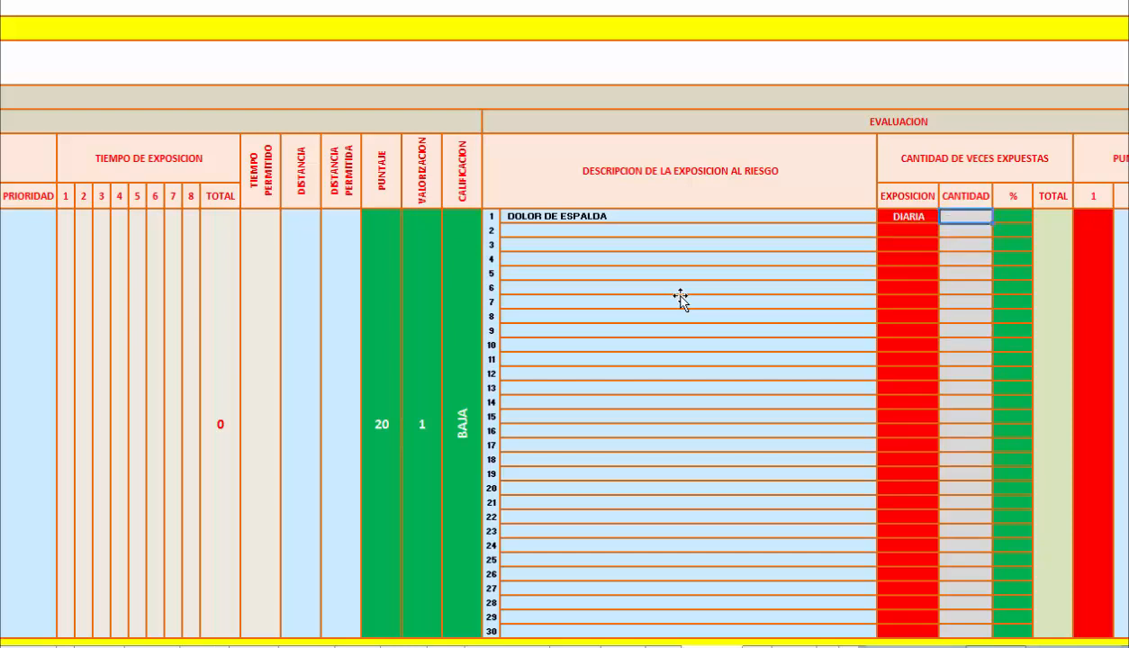
Set row 1's Cantidad to 3 and its percentage to 30% under Cantidad de Veces Expuestas.
{"action": "type", "text": "3"}
{"action": "key", "text": "Return"}
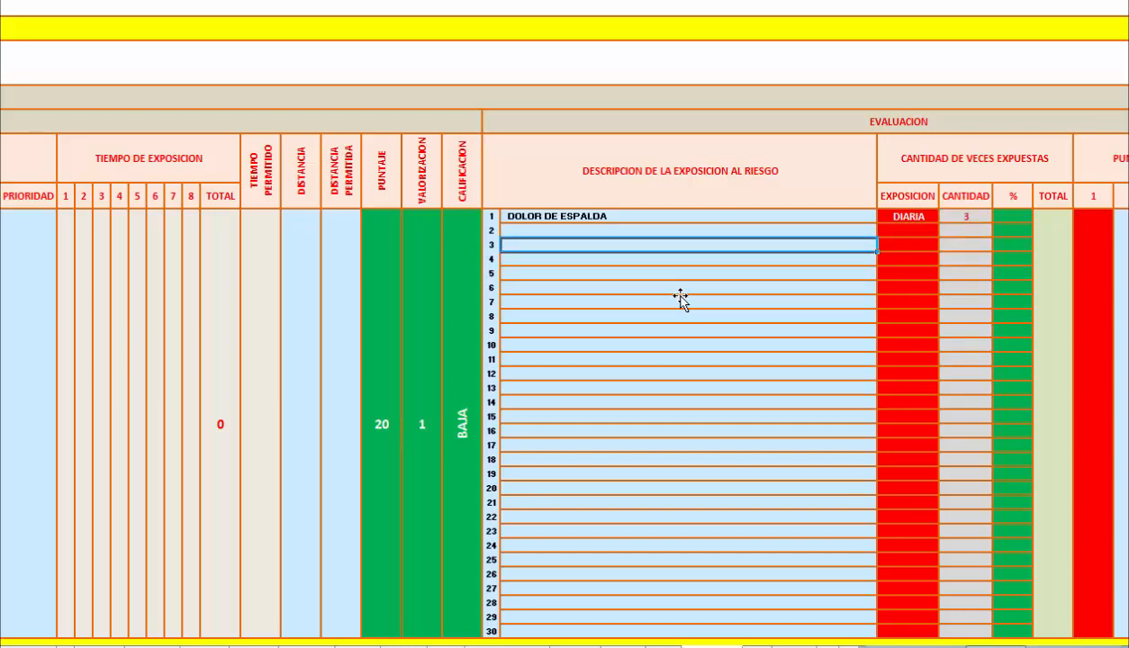
{"action": "key", "text": "Up"}
{"action": "key", "text": "Up"}
{"action": "key", "text": "Right"}
{"action": "key", "text": "Right"}
{"action": "key", "text": "Right"}
{"action": "type", "text": "30"}
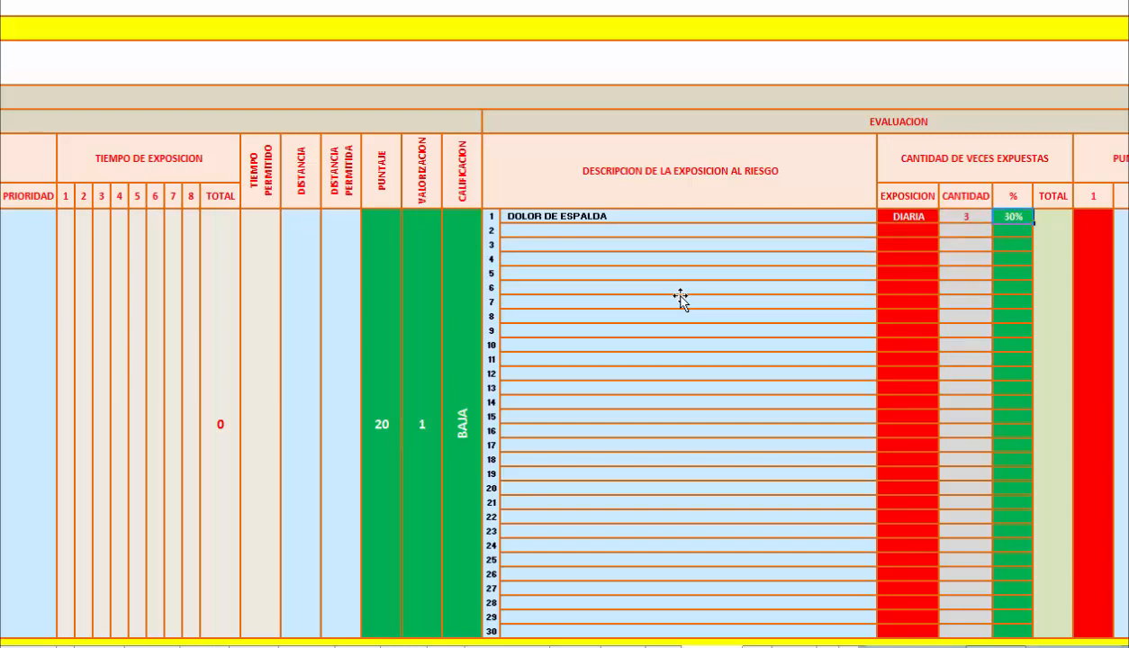
{"action": "left_click", "coordinate": [682, 301]}
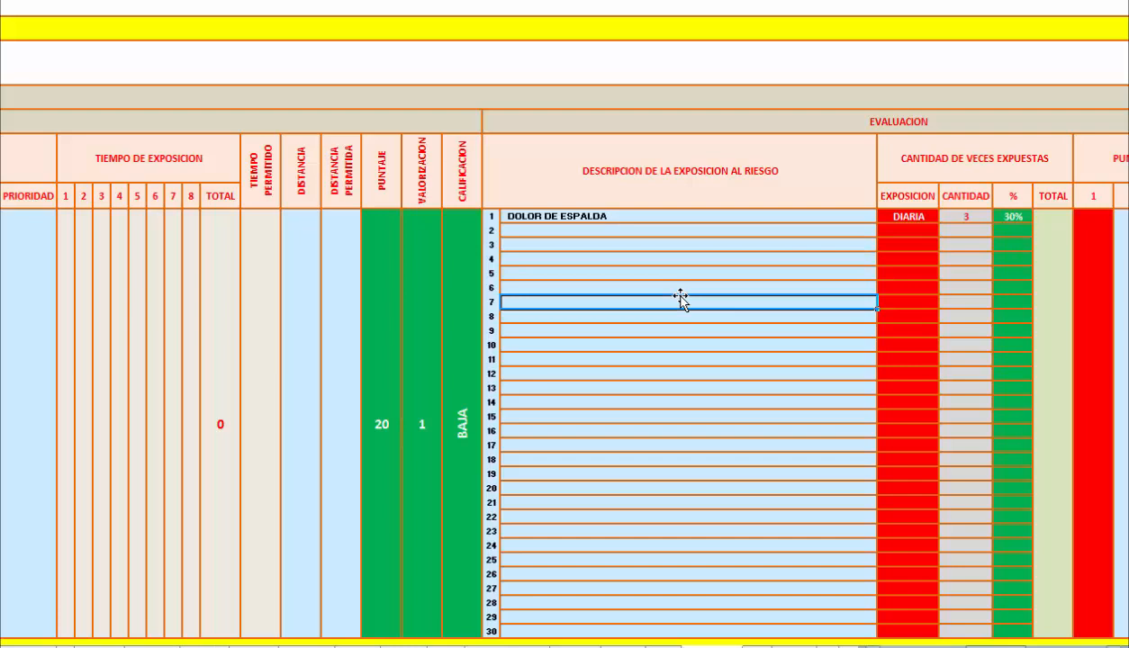
Enter 10 in both columns 1 and 2 of the Evaluacion section's Puntaje.
{"action": "scroll", "coordinate": [682, 301], "scroll_direction": "right", "scroll_amount": 5}
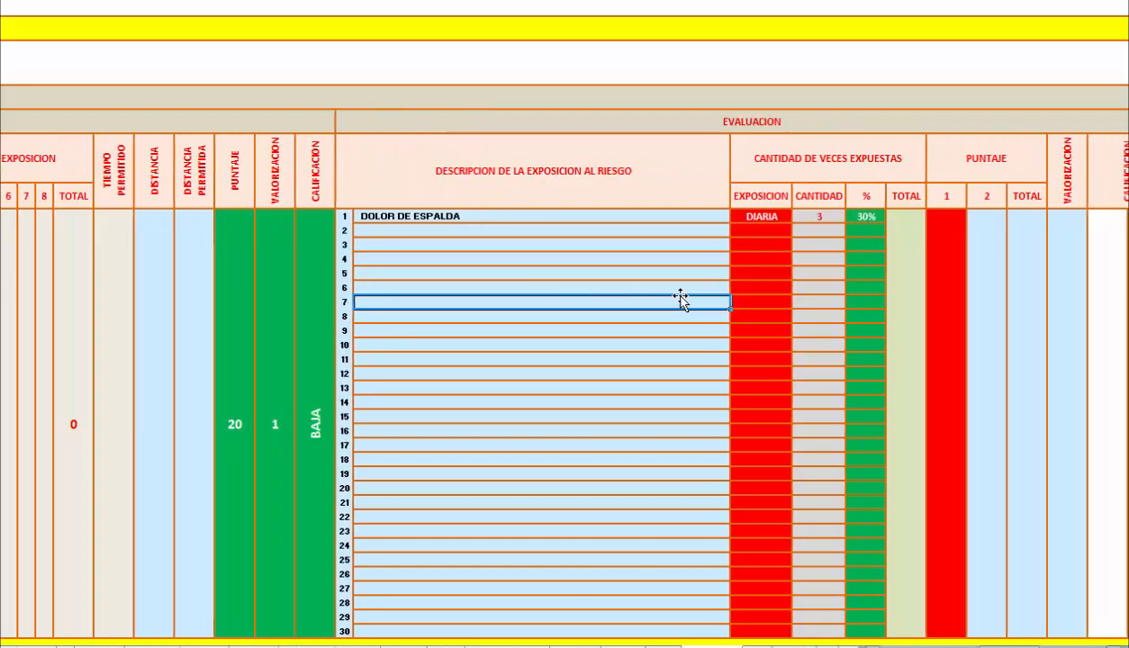
{"action": "scroll", "coordinate": [682, 300], "scroll_direction": "right", "scroll_amount": 2}
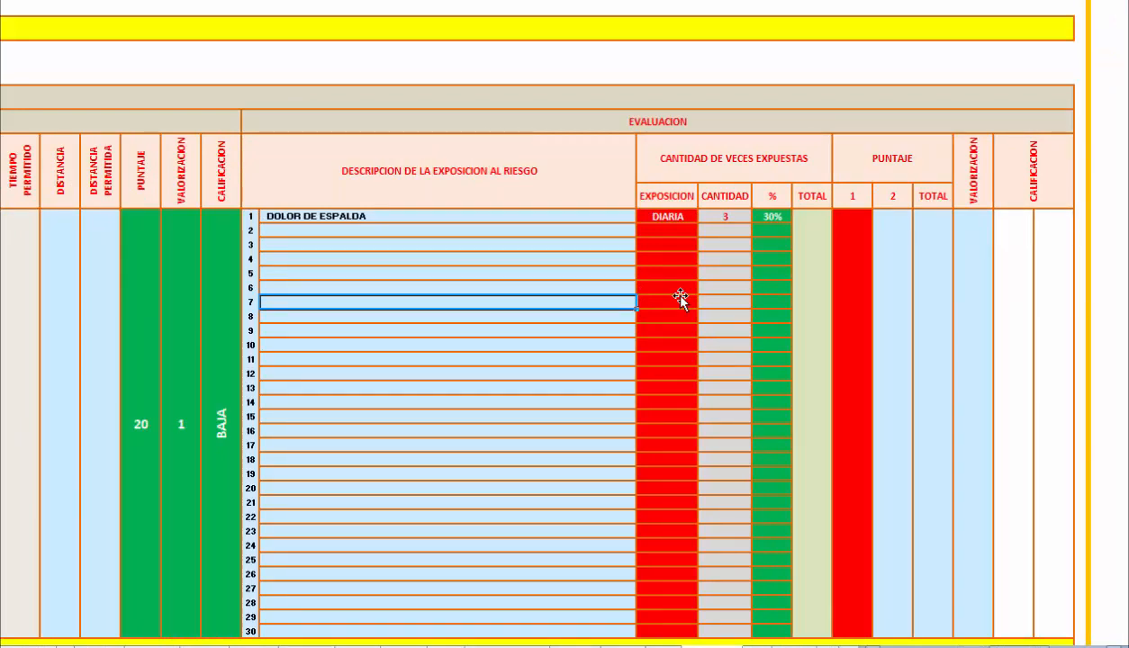
{"action": "key", "text": "Right"}
{"action": "key", "text": "Right"}
{"action": "key", "text": "Right"}
{"action": "key", "text": "Right"}
{"action": "key", "text": "Right"}
{"action": "type", "text": "10"}
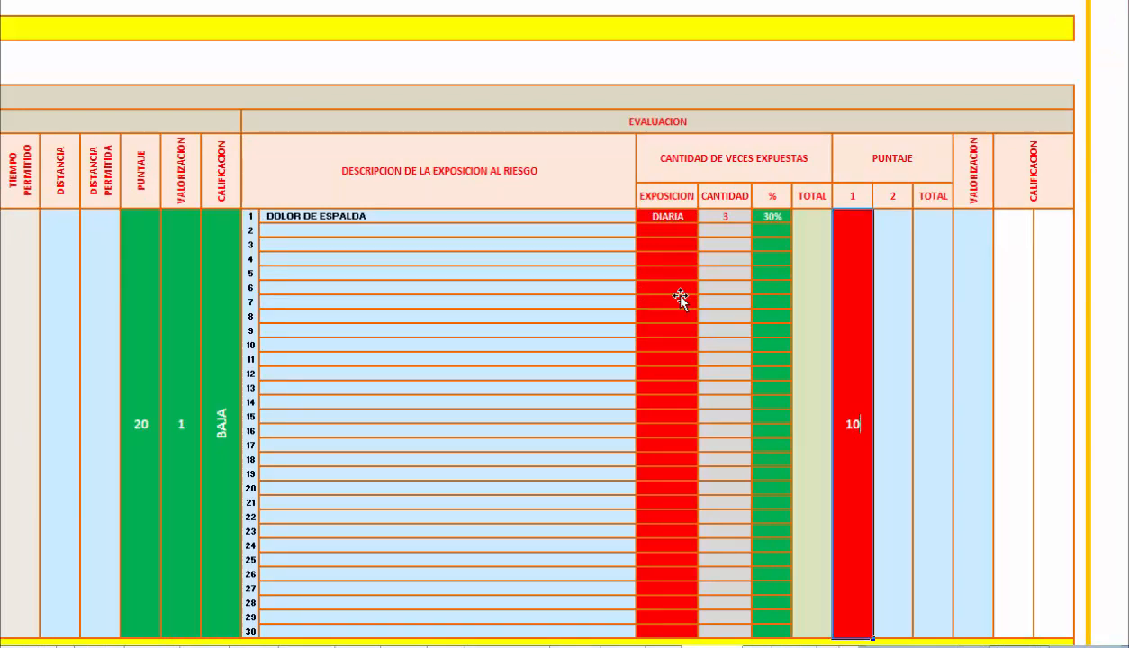
{"action": "key", "text": "Return"}
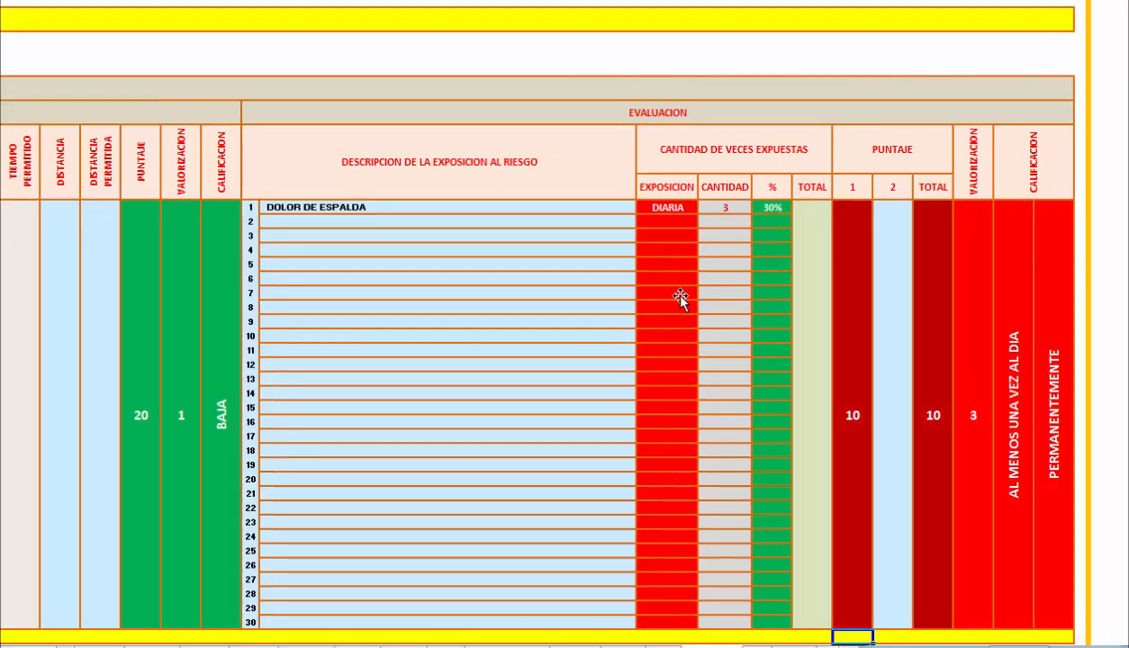
{"action": "key", "text": "Up"}
{"action": "key", "text": "Right"}
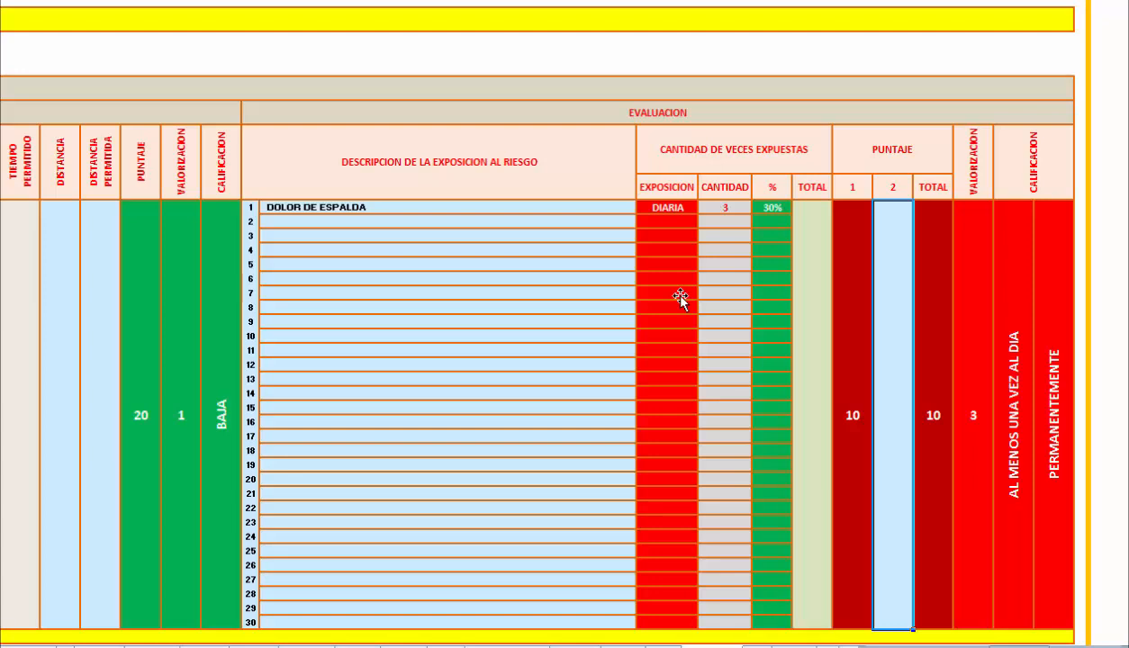
{"action": "type", "text": "10"}
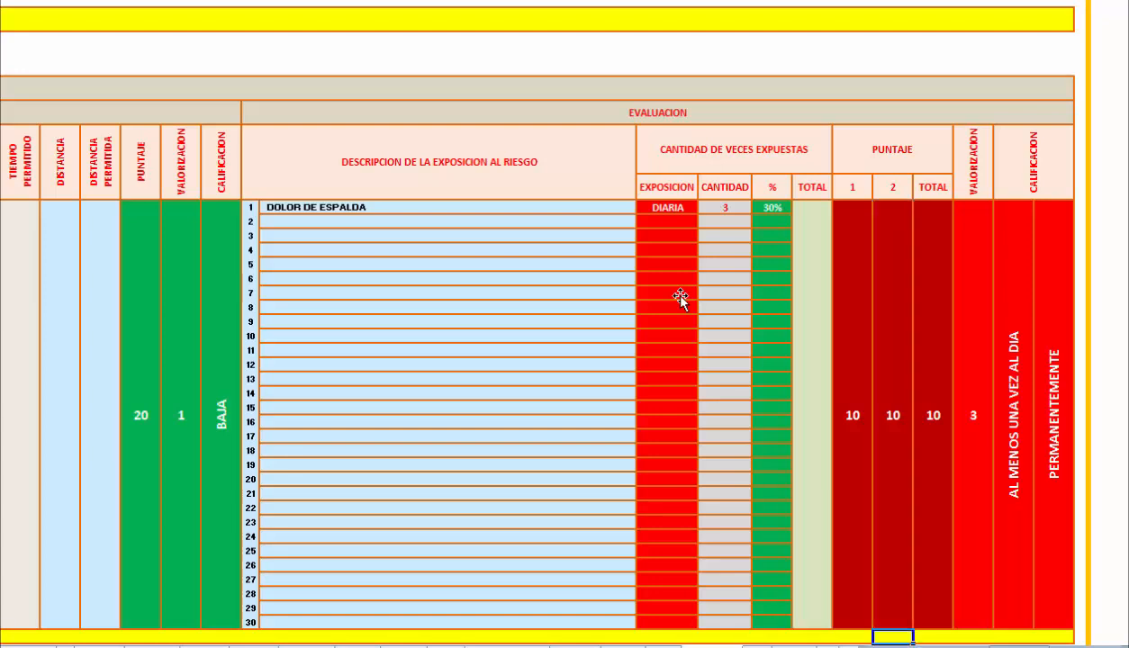
Review the Evaluacion section's Puntaje Total, Valorizacion and both Calificacion cells.
{"action": "key", "text": "Right"}
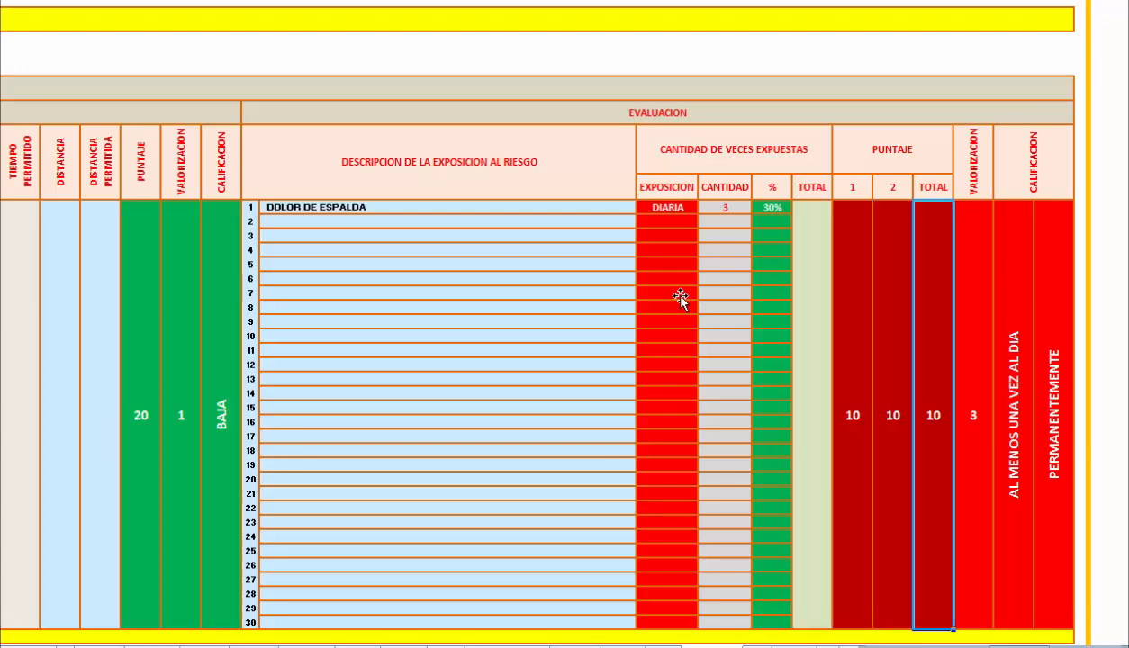
{"action": "key", "text": "Right"}
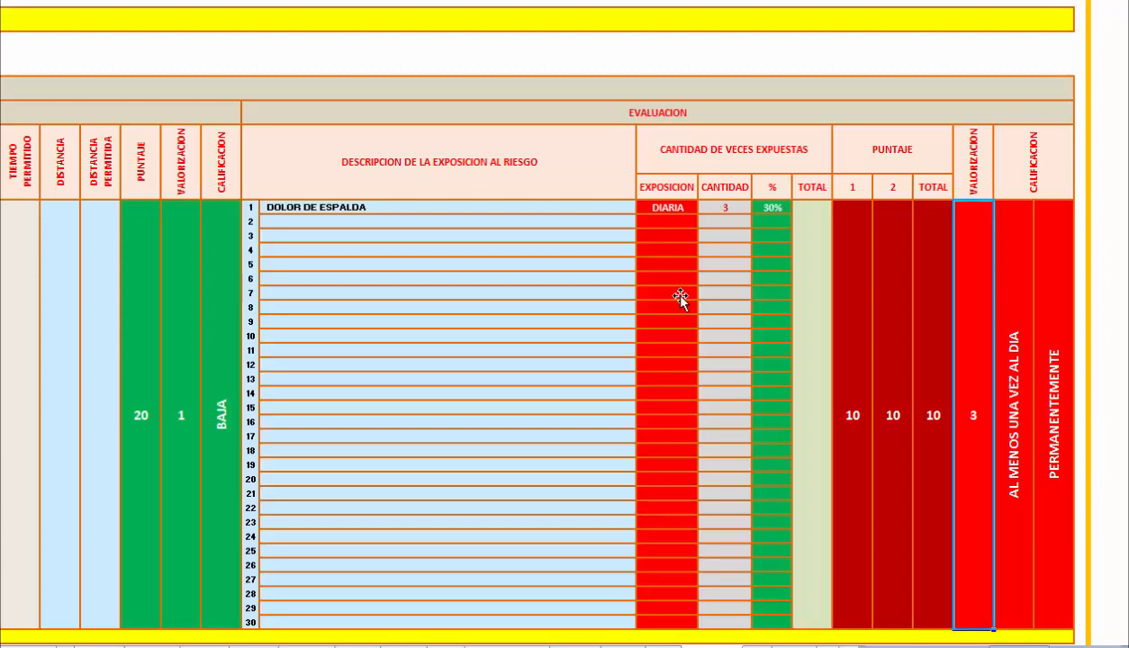
{"action": "key", "text": "Right"}
{"action": "key", "text": "Up"}
{"action": "key", "text": "Down"}
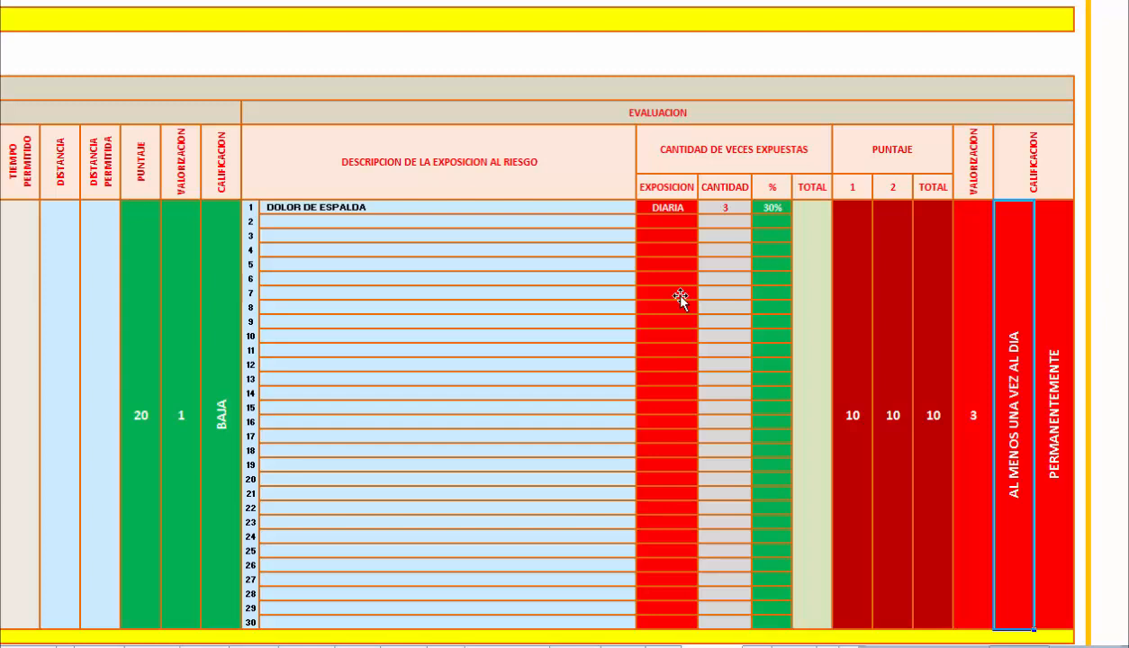
{"action": "key", "text": "Right"}
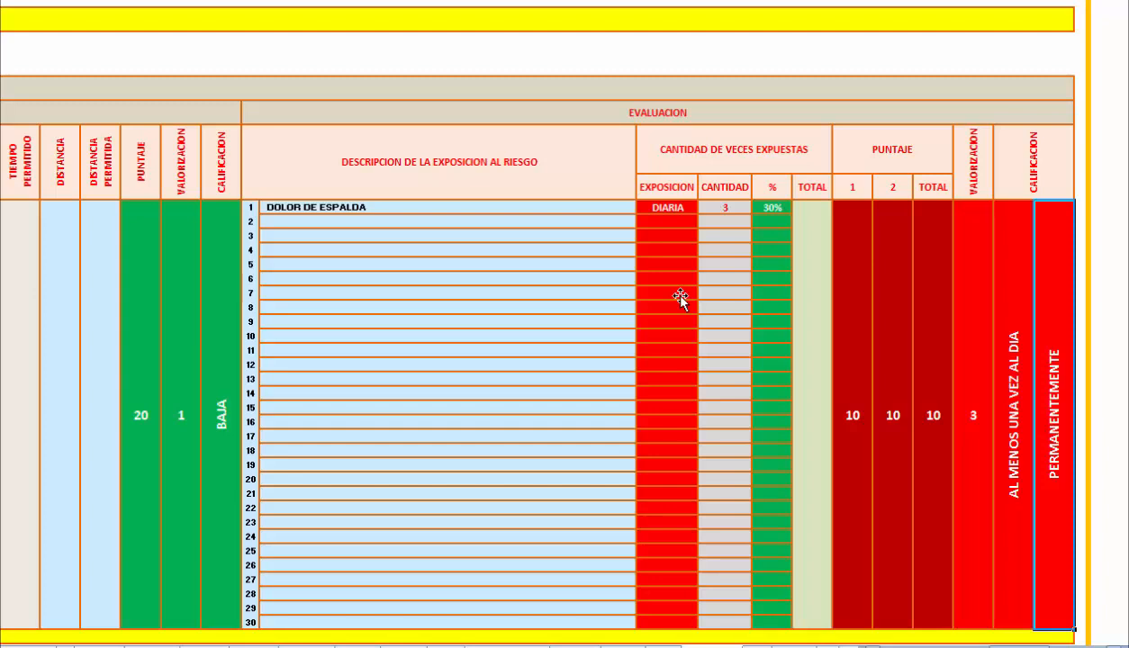
Go to the Matriz de Analisis and review row 1's place, activity, task and risk data through Hora del Riesgo.
{"action": "key", "text": "Home"}
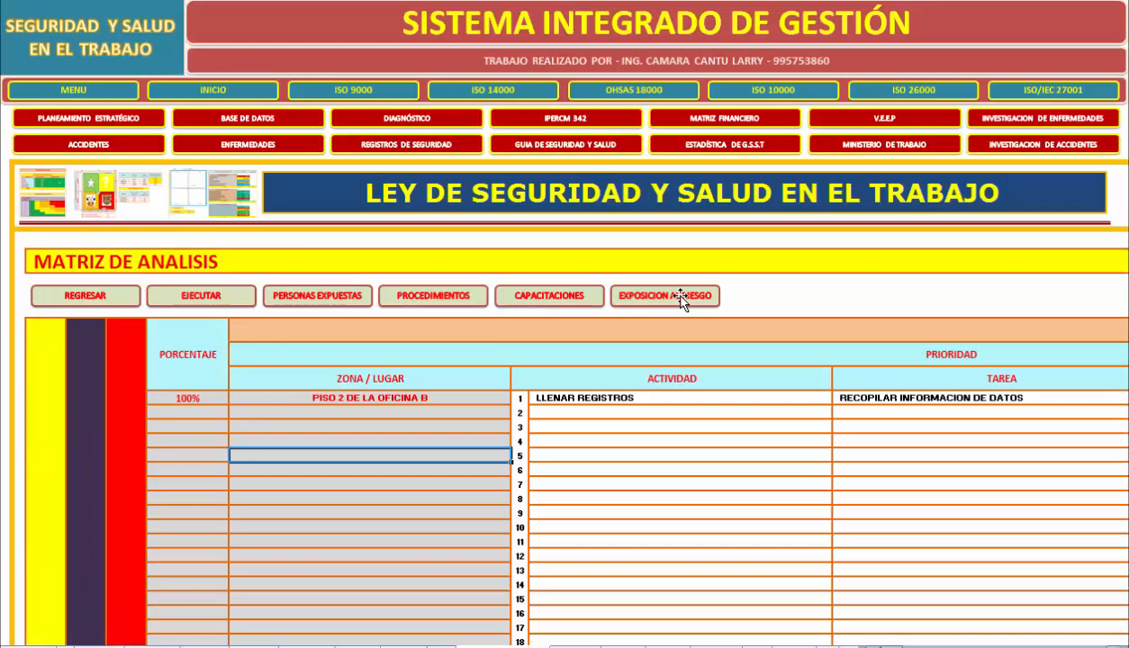
{"action": "left_click", "coordinate": [679, 297]}
{"action": "scroll", "coordinate": [680, 297], "scroll_direction": "down", "scroll_amount": 3}
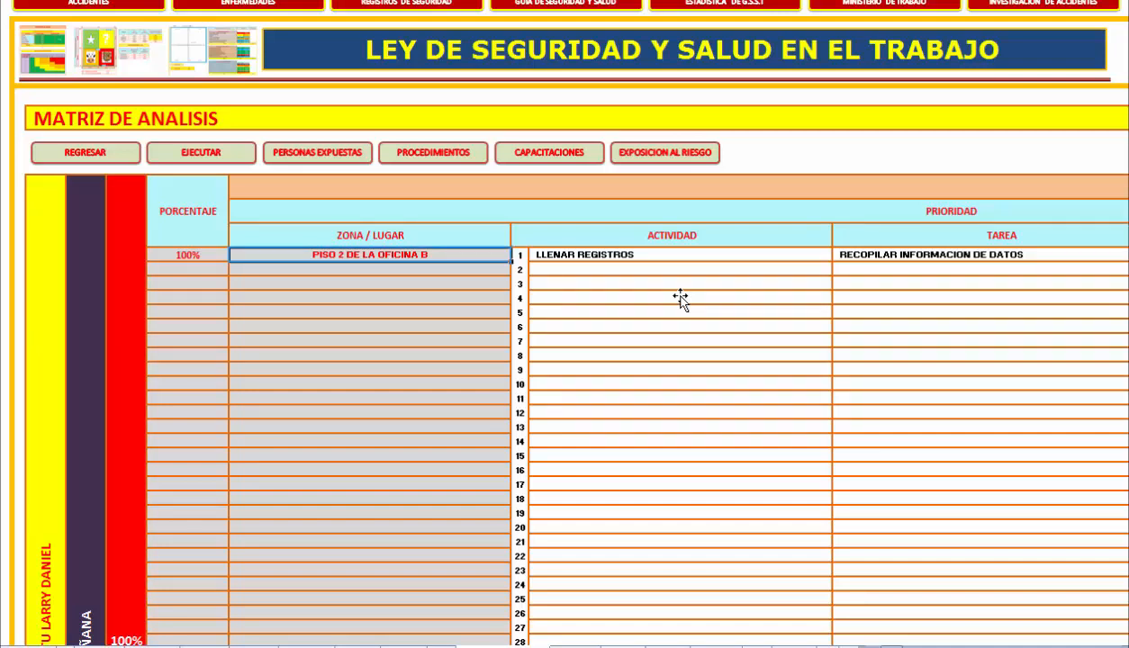
{"action": "key", "text": "Right"}
{"action": "key", "text": "Right"}
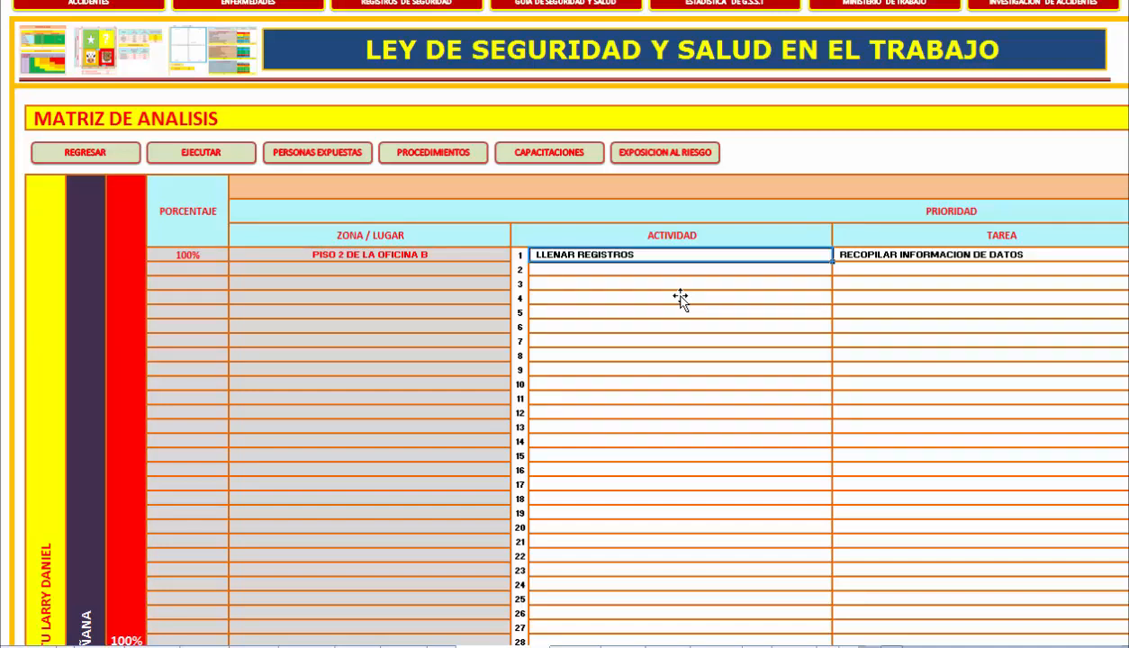
{"action": "scroll", "coordinate": [681, 300], "scroll_direction": "right", "scroll_amount": 7}
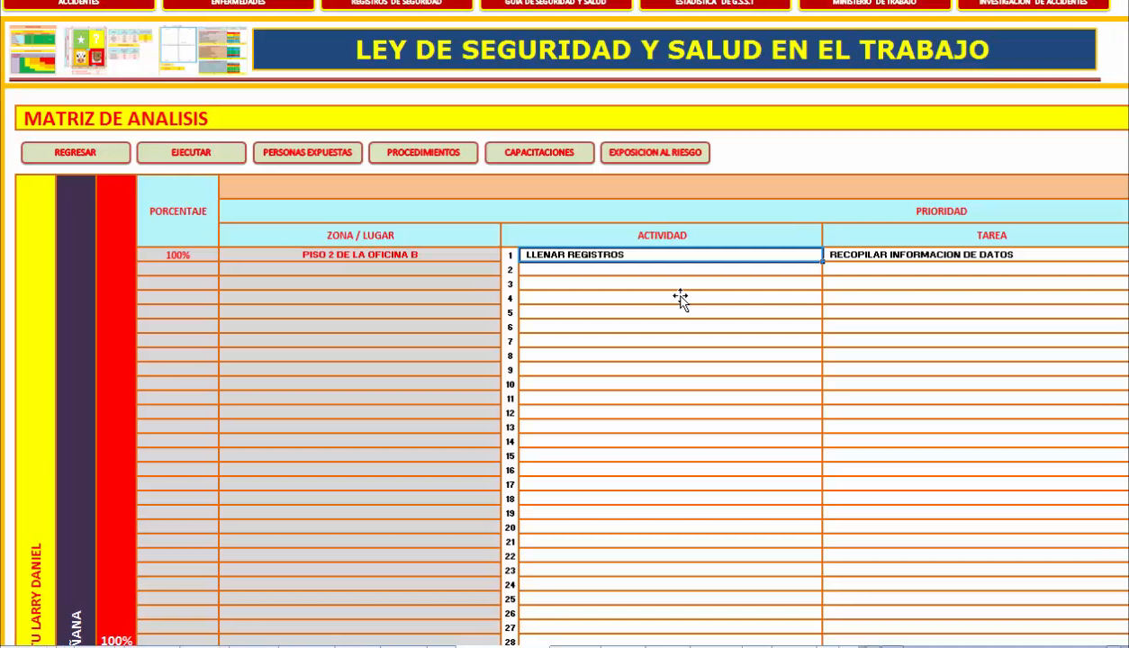
{"action": "scroll", "coordinate": [681, 299], "scroll_direction": "right", "scroll_amount": 8}
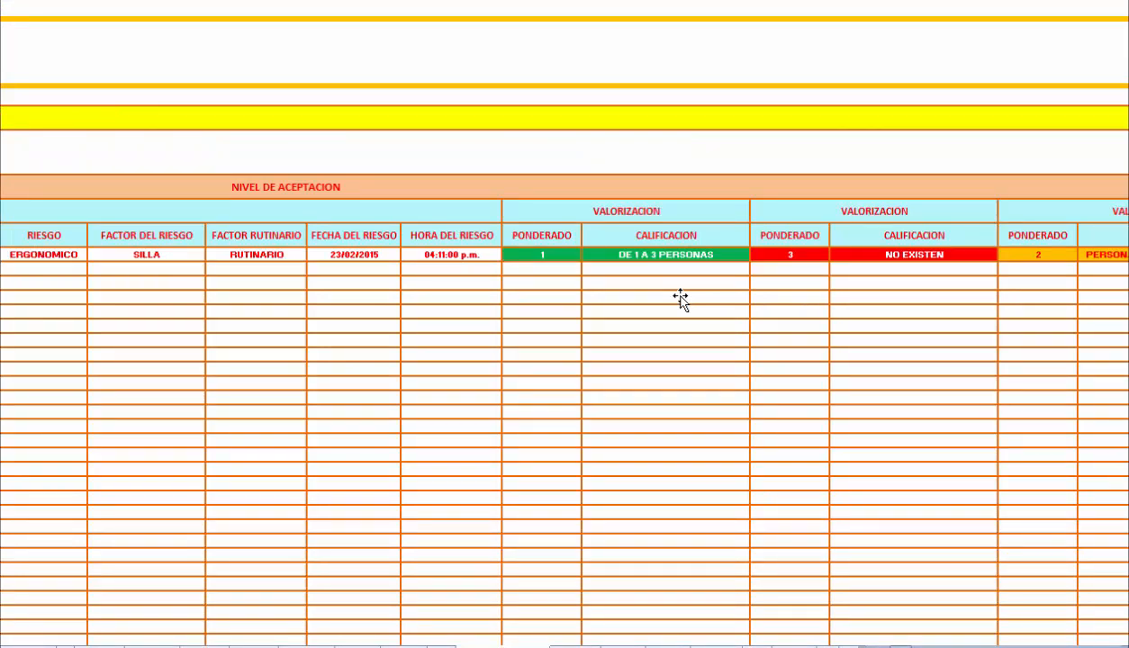
{"action": "key", "text": "Right"}
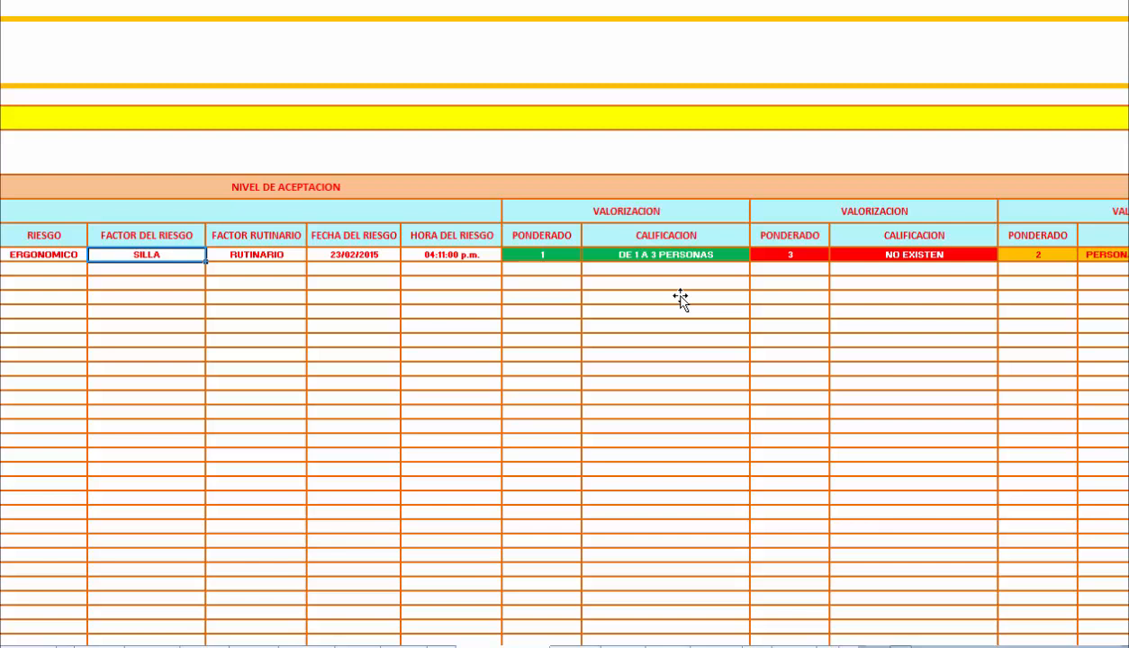
{"action": "key", "text": "Right"}
{"action": "key", "text": "Right"}
{"action": "key", "text": "Up"}
{"action": "key", "text": "Right"}
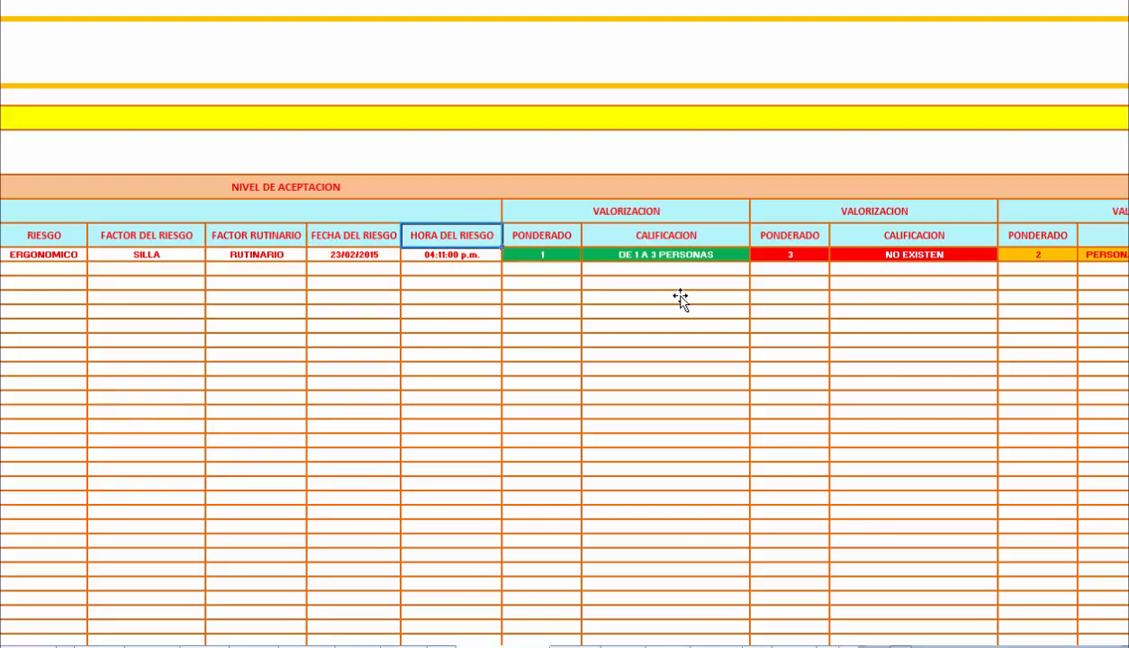
Examine the Nivel de Aceptacion valuations for exposed persons, procedures, training and exposure to risk in the Matriz de Analisis.
{"action": "key", "text": "Up"}
{"action": "key", "text": "Up"}
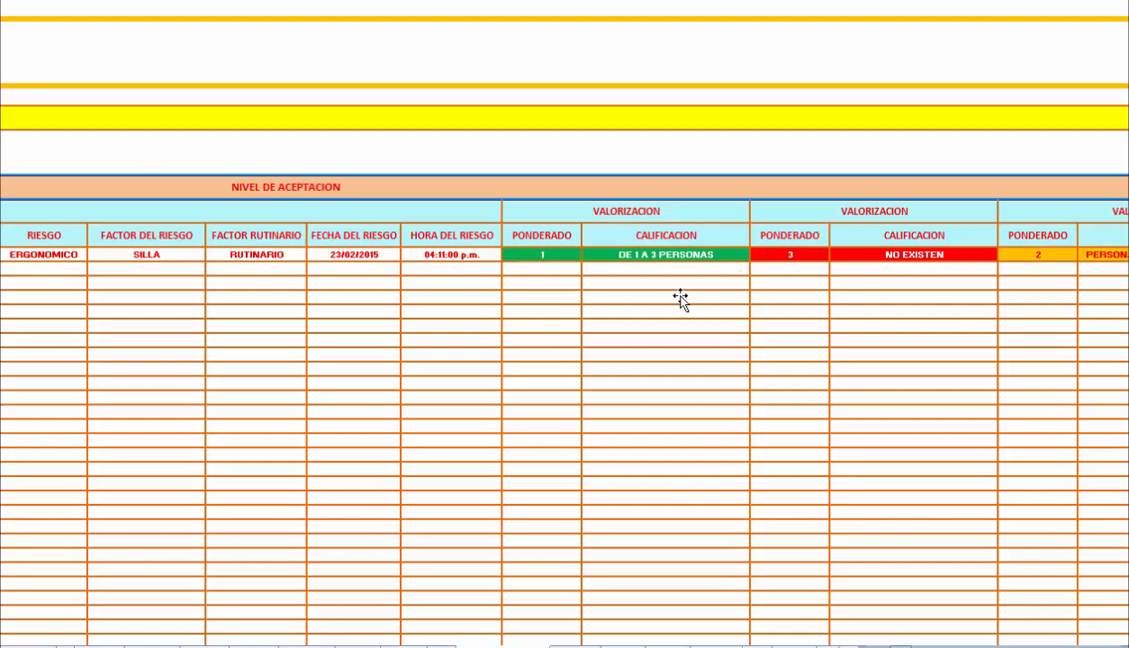
{"action": "key", "text": "Down"}
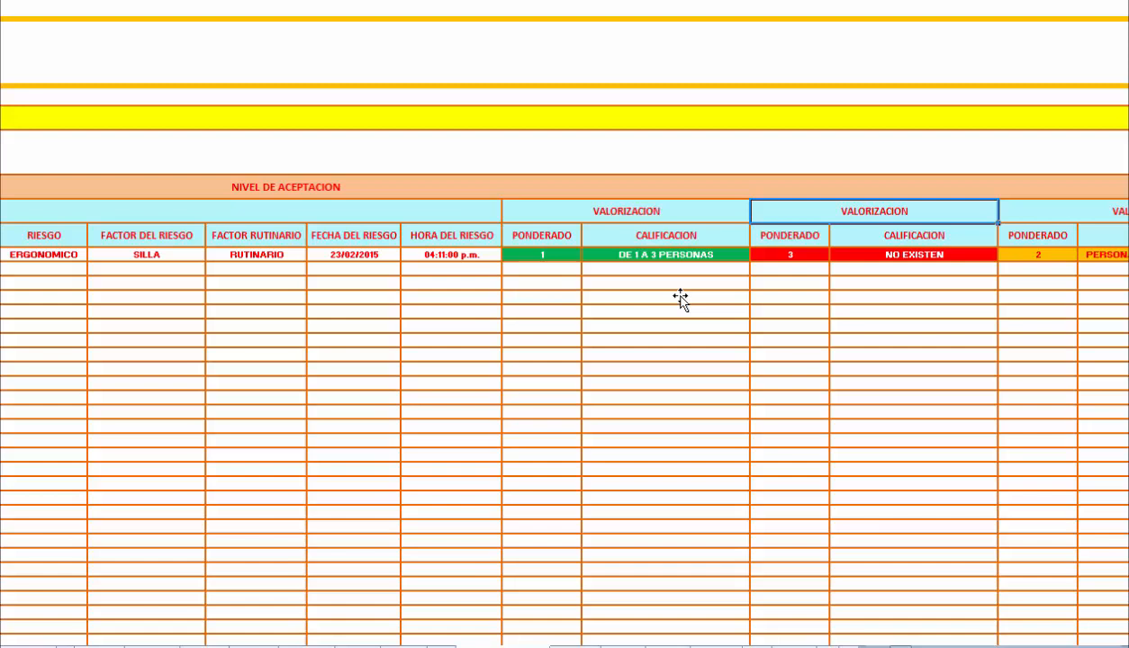
{"action": "scroll", "coordinate": [680, 298], "scroll_direction": "right", "scroll_amount": 5}
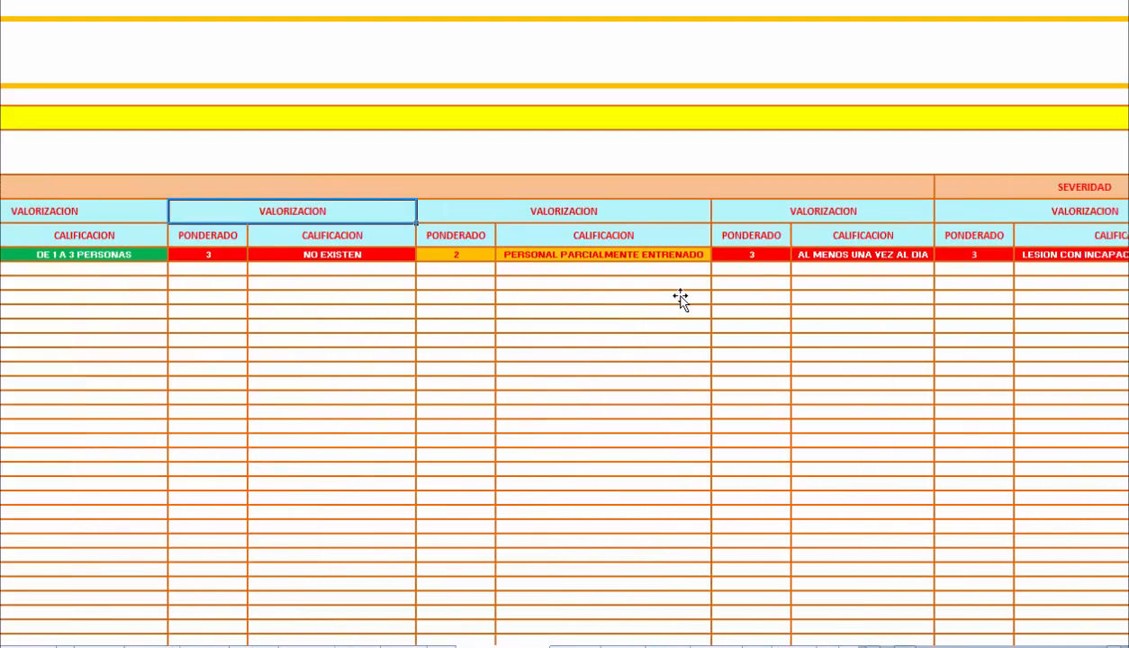
{"action": "key", "text": "Right"}
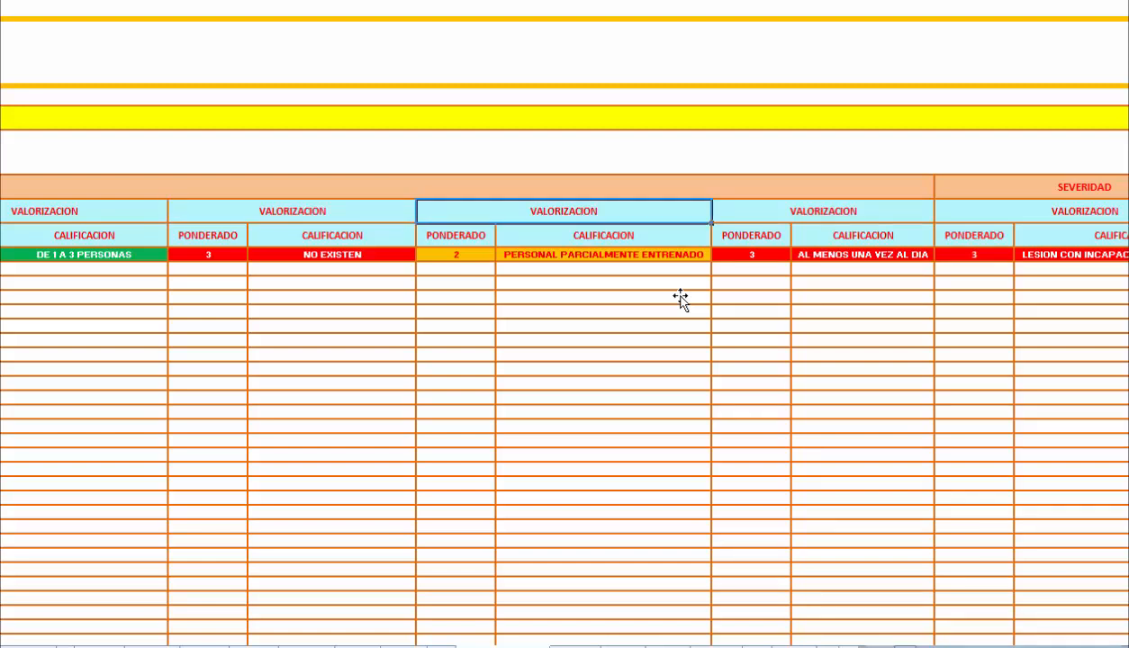
{"action": "key", "text": "Right"}
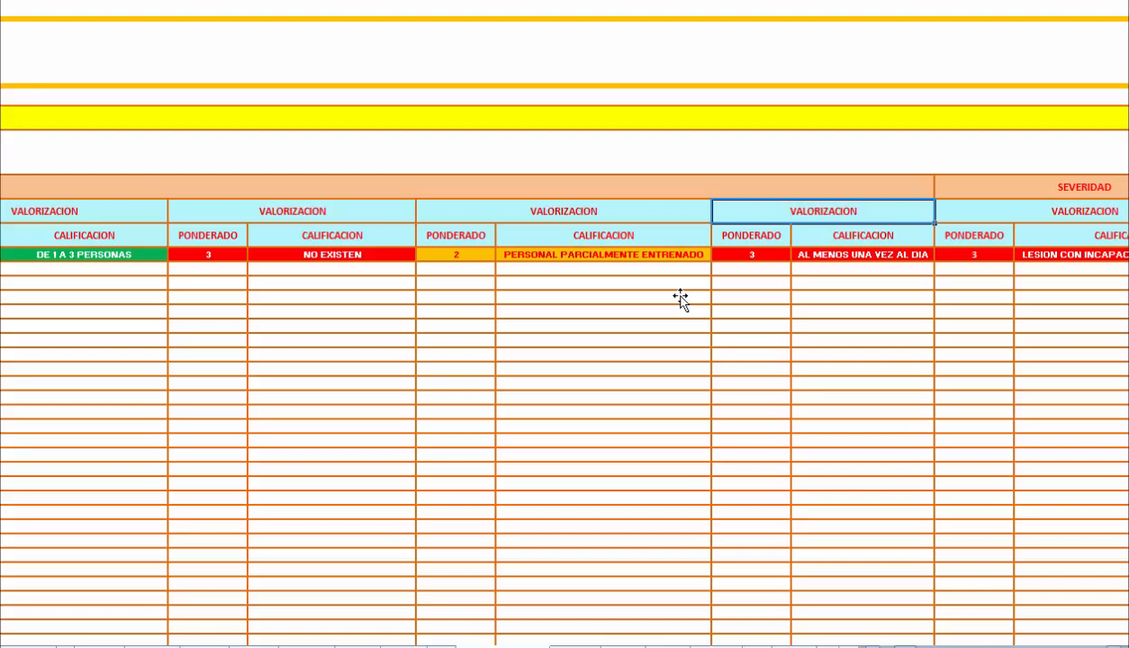
{"action": "scroll", "coordinate": [681, 300], "scroll_direction": "right", "scroll_amount": 2}
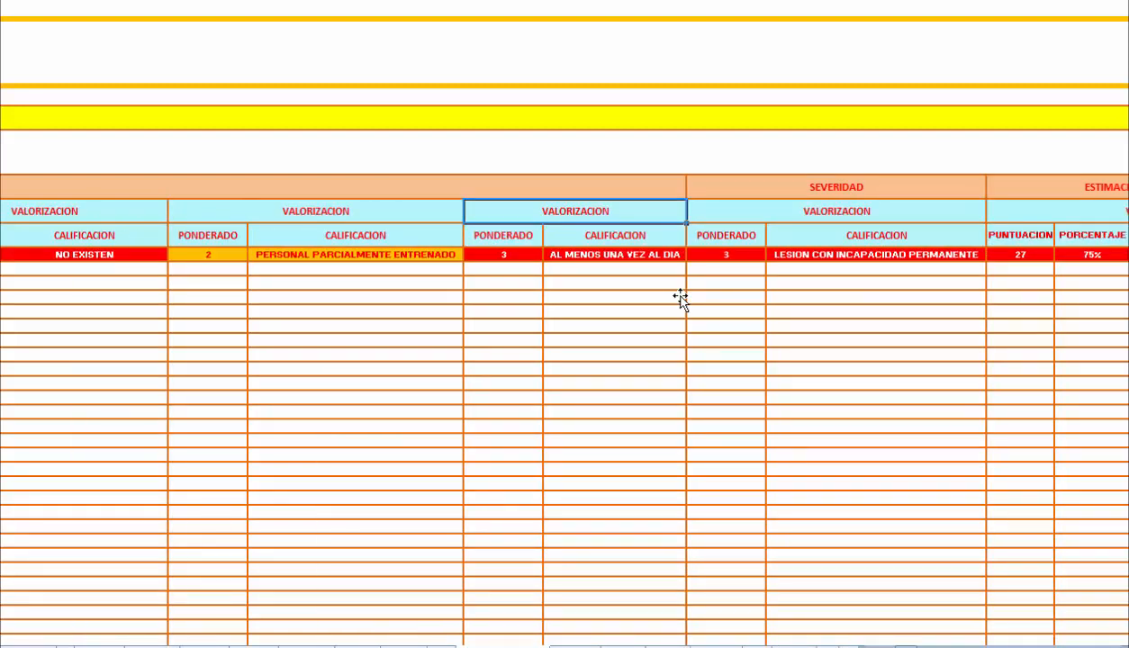
Examine the Severidad weighting and rating, and the Estimacion del Nivel Riesgo score, percentage, risk grade and rating.
{"action": "key", "text": "Right"}
{"action": "key", "text": "Down"}
{"action": "key", "text": "Right"}
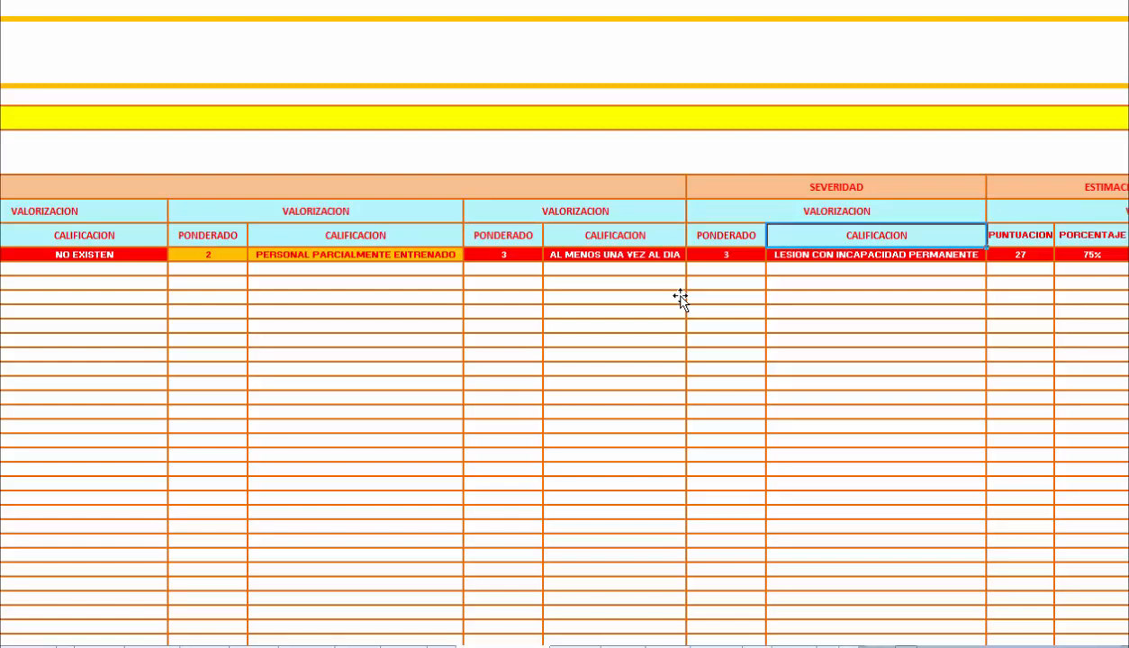
{"action": "key", "text": "Down"}
{"action": "key", "text": "Left"}
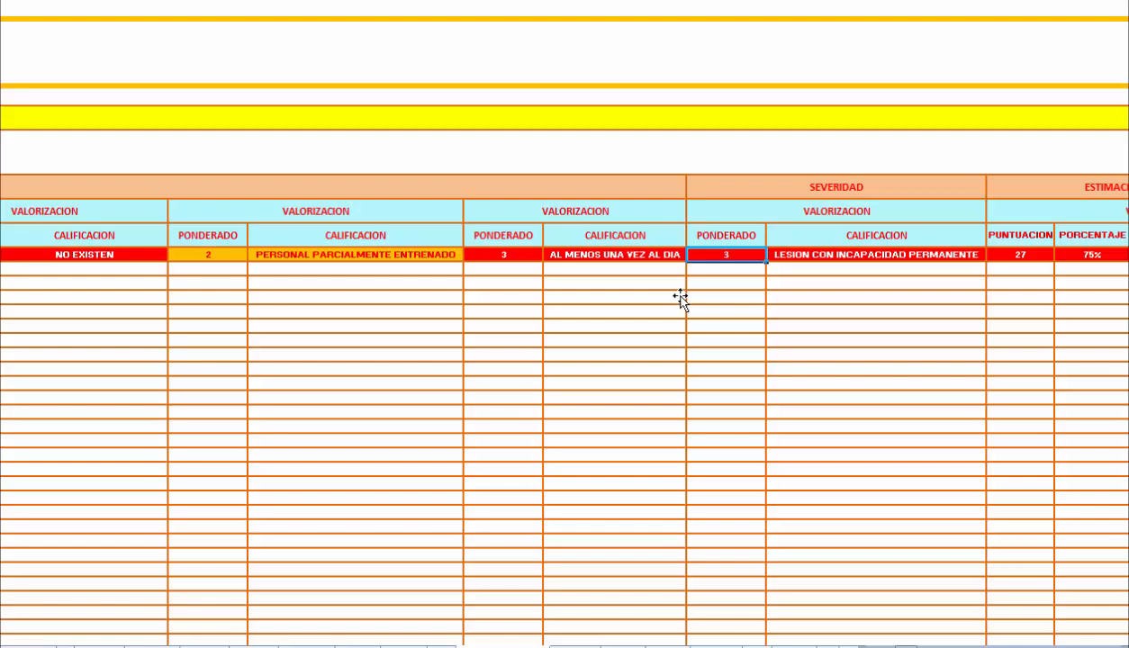
{"action": "key", "text": "Right"}
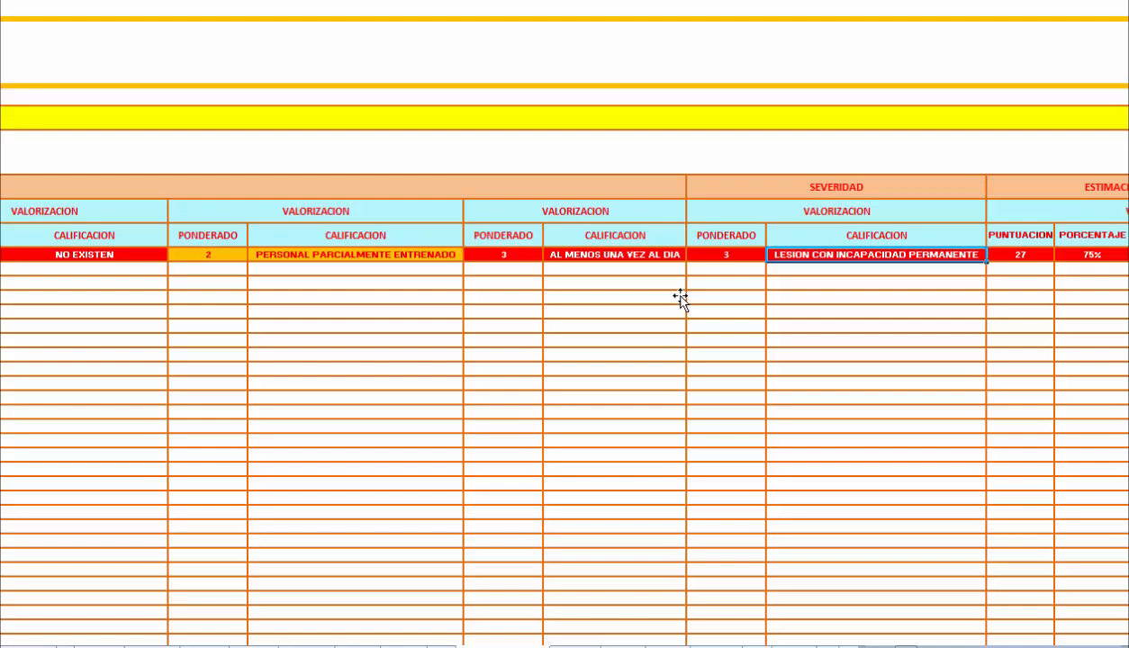
{"action": "scroll", "coordinate": [681, 298], "scroll_direction": "right", "scroll_amount": 5}
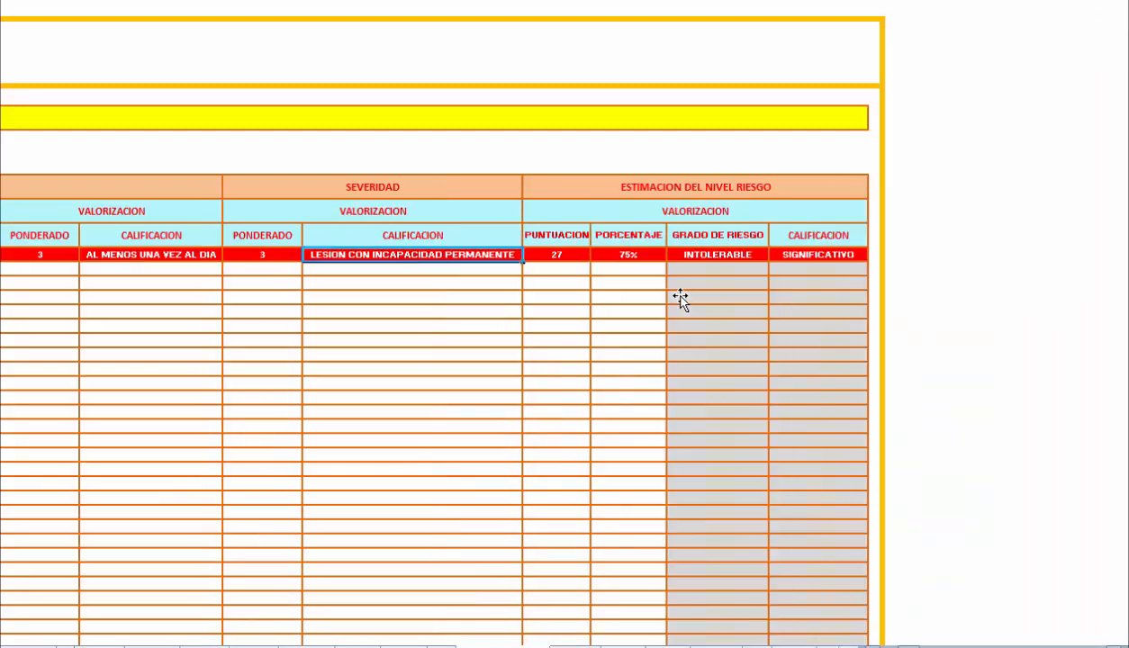
{"action": "key", "text": "Right"}
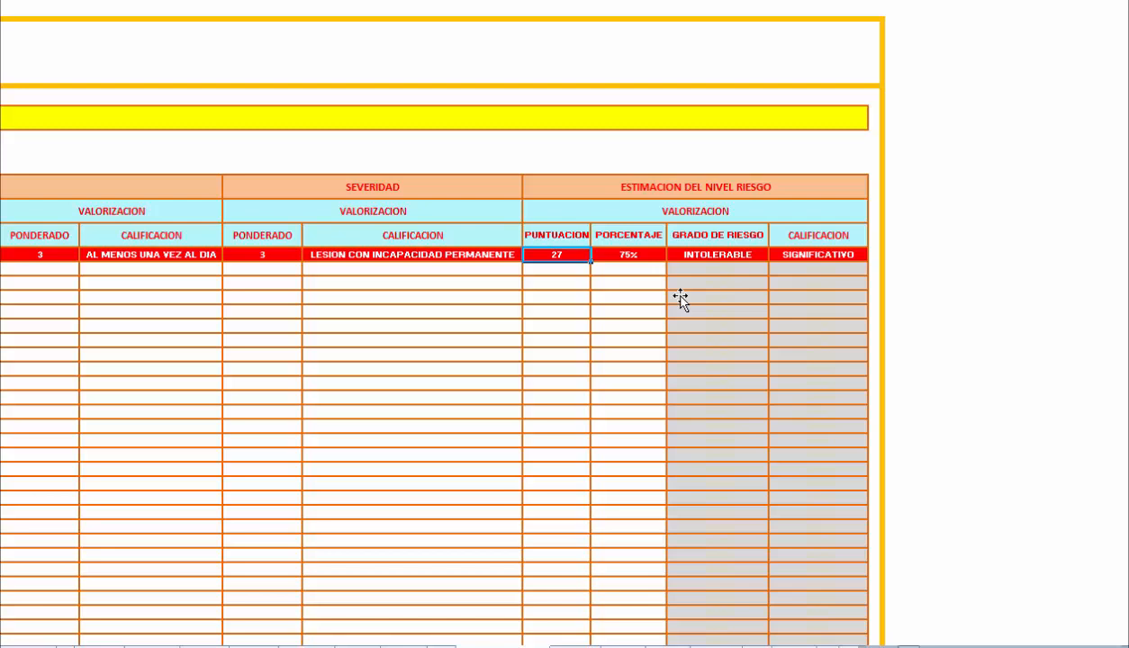
{"action": "scroll", "coordinate": [681, 300], "scroll_direction": "left", "scroll_amount": 6}
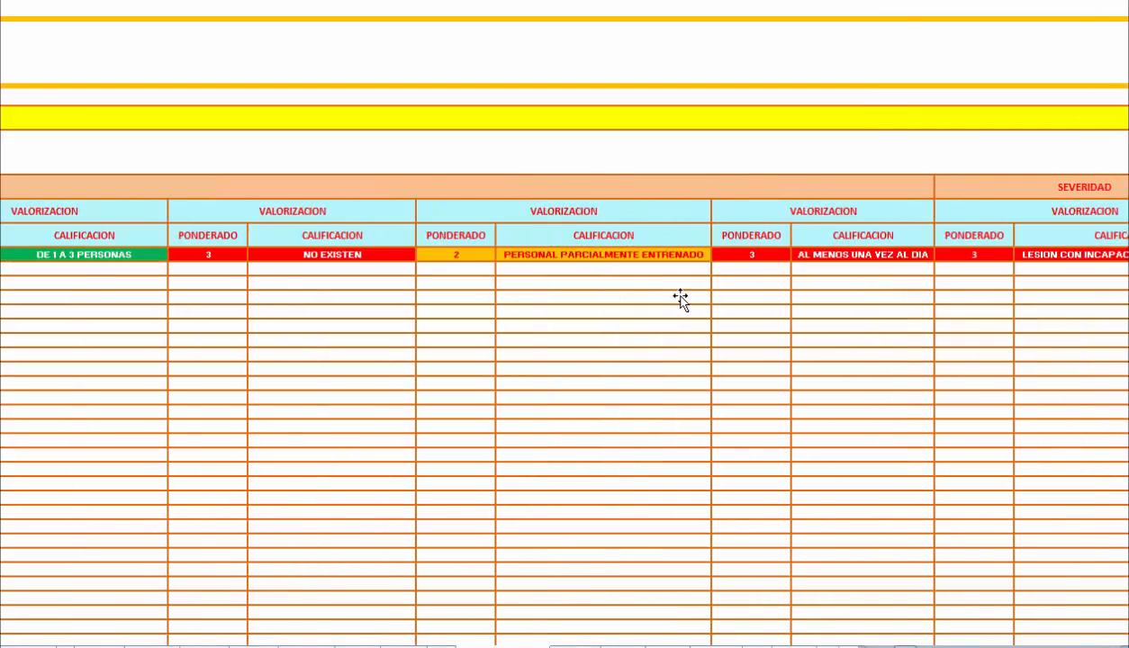
Review row 1's Ponderado weightings for the acceptance criteria through exposure to risk and Severidad in the Matriz de Analisis.
{"action": "scroll", "coordinate": [681, 300], "scroll_direction": "left", "scroll_amount": 1}
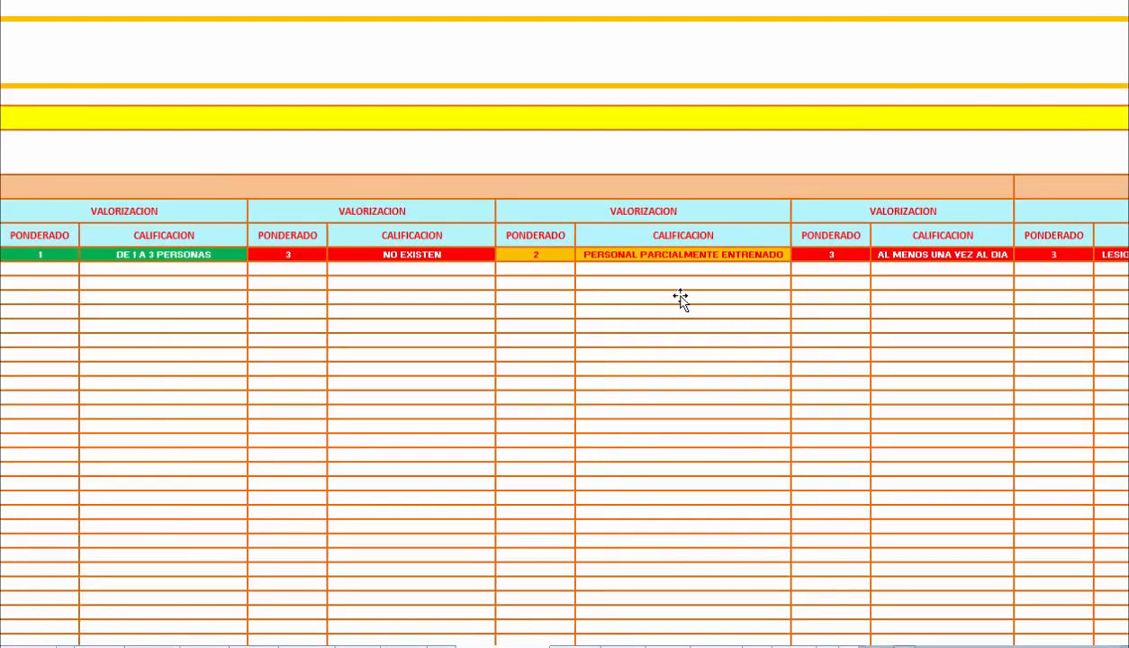
{"action": "key", "text": "Tab"}
{"action": "key", "text": "Tab"}
{"action": "key", "text": "Tab"}
{"action": "key", "text": "Tab"}
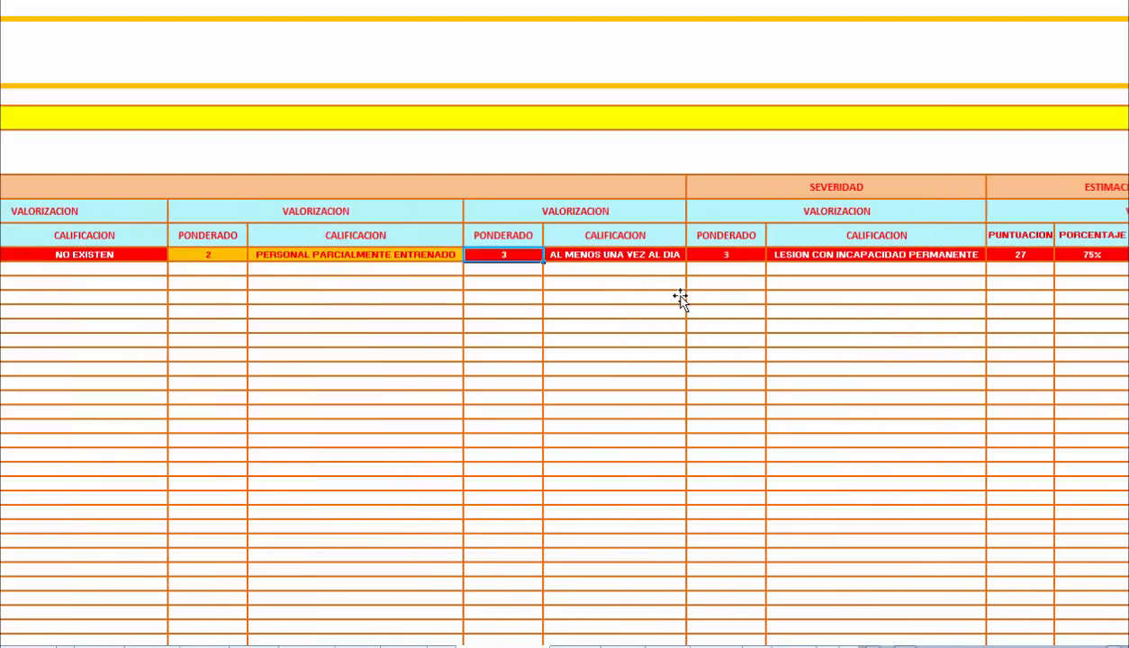
{"action": "key", "text": "Tab"}
{"action": "key", "text": "Tab"}
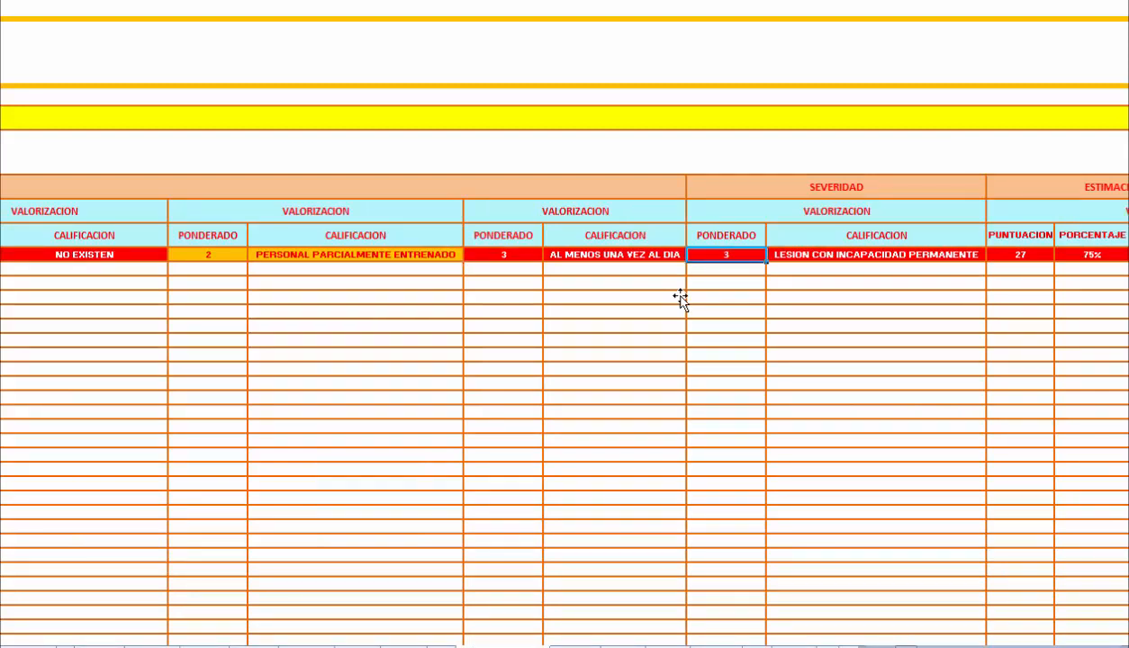
Examine row 1's Puntuacion, Porcentaje and Grado de Riesgo under Estimacion del Nivel Riesgo.
{"action": "left_click", "coordinate": [681, 296]}
{"action": "key", "text": "Right"}
{"action": "key", "text": "Right"}
{"action": "key", "text": "Right"}
{"action": "key", "text": "Down"}
{"action": "key", "text": "Down"}
{"action": "key", "text": "Down"}
{"action": "key", "text": "Down"}
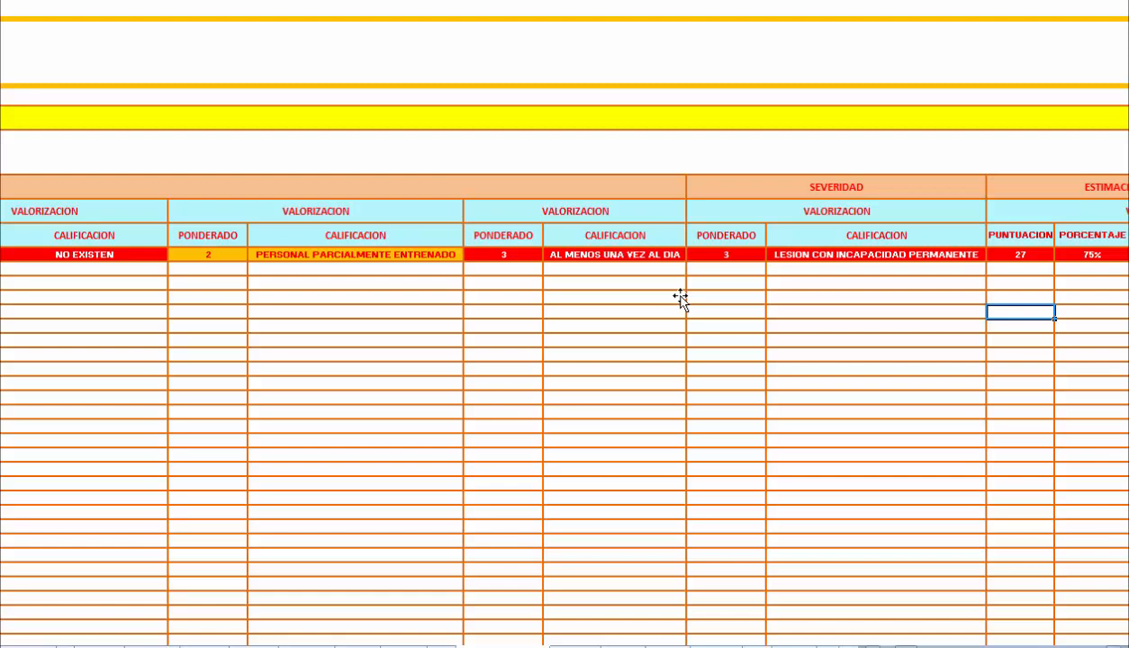
{"action": "scroll", "coordinate": [682, 299], "scroll_direction": "right", "scroll_amount": 3}
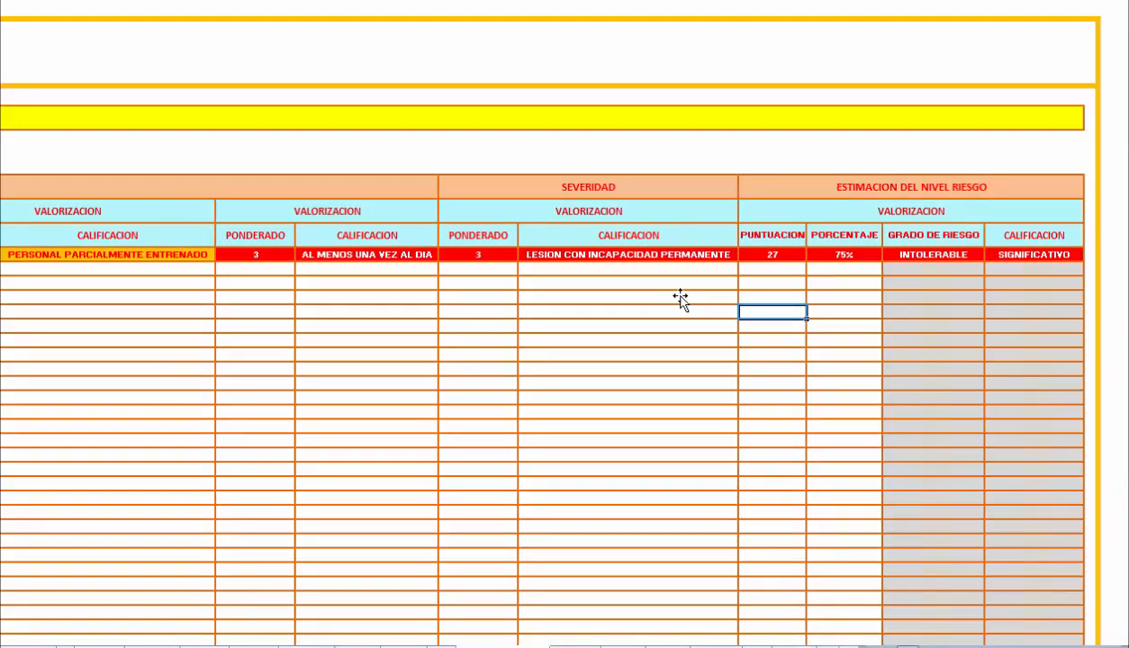
{"action": "key", "text": "Right"}
{"action": "key", "text": "Right"}
{"action": "key", "text": "Up"}
{"action": "key", "text": "Up"}
{"action": "key", "text": "Up"}
{"action": "key", "text": "Up"}
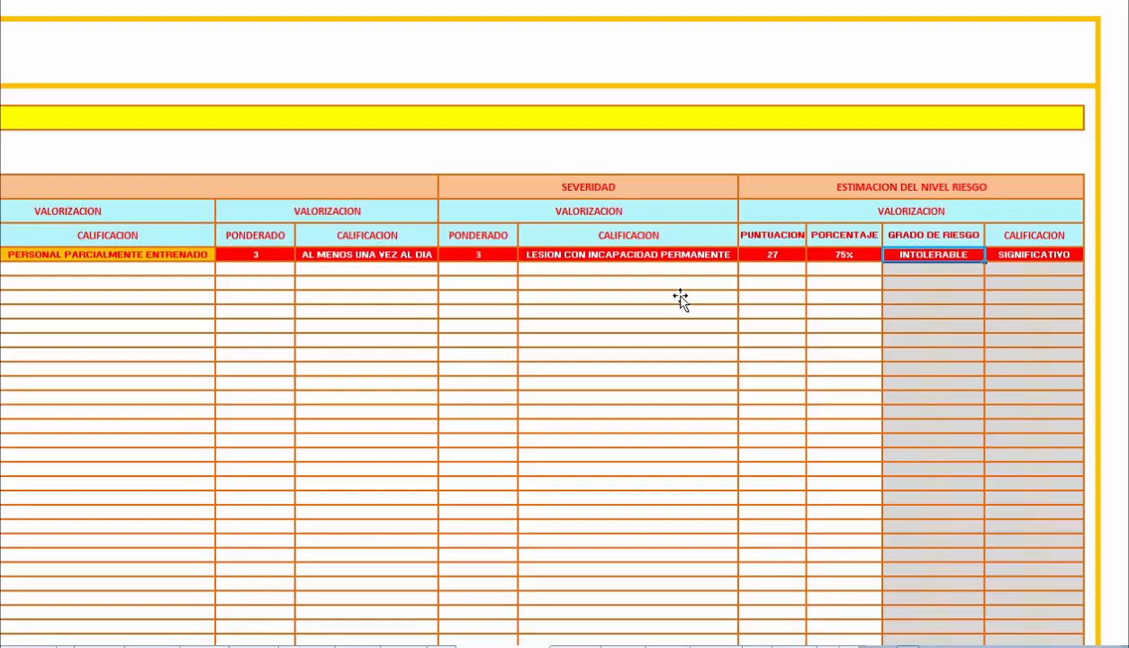
Go to the IPERCM 342 sheet and review the Trabajador Accidentado data from Local through Condición de la Actividad.
{"action": "scroll", "coordinate": [681, 300], "scroll_direction": "left", "scroll_amount": 10}
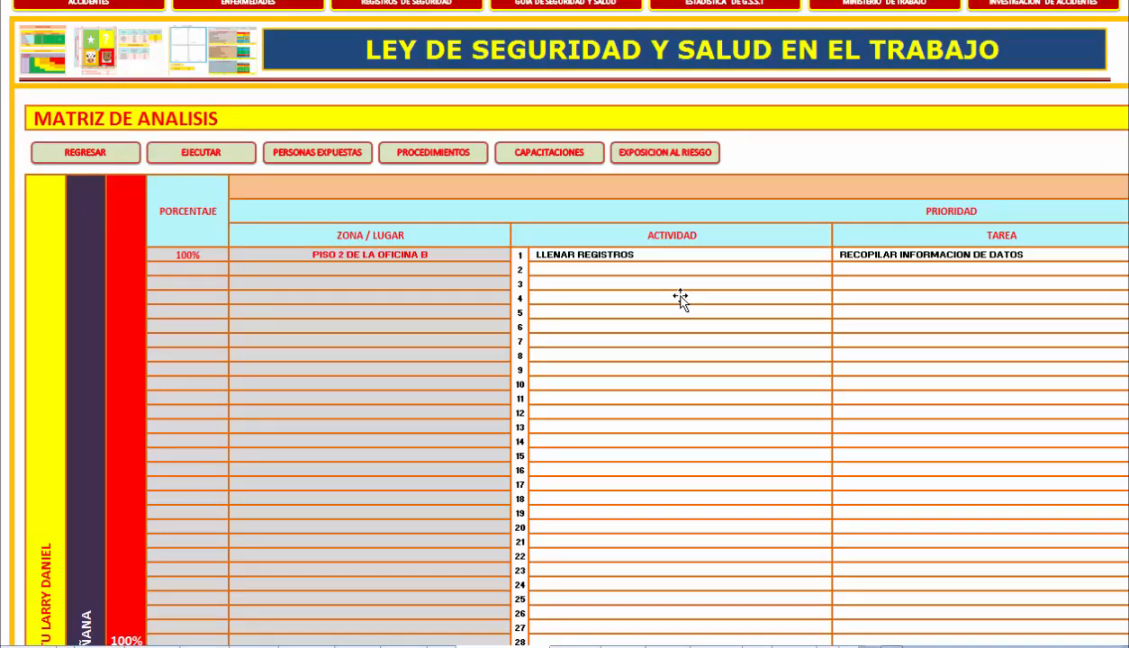
{"action": "key", "text": "ctrl+Page_Down"}
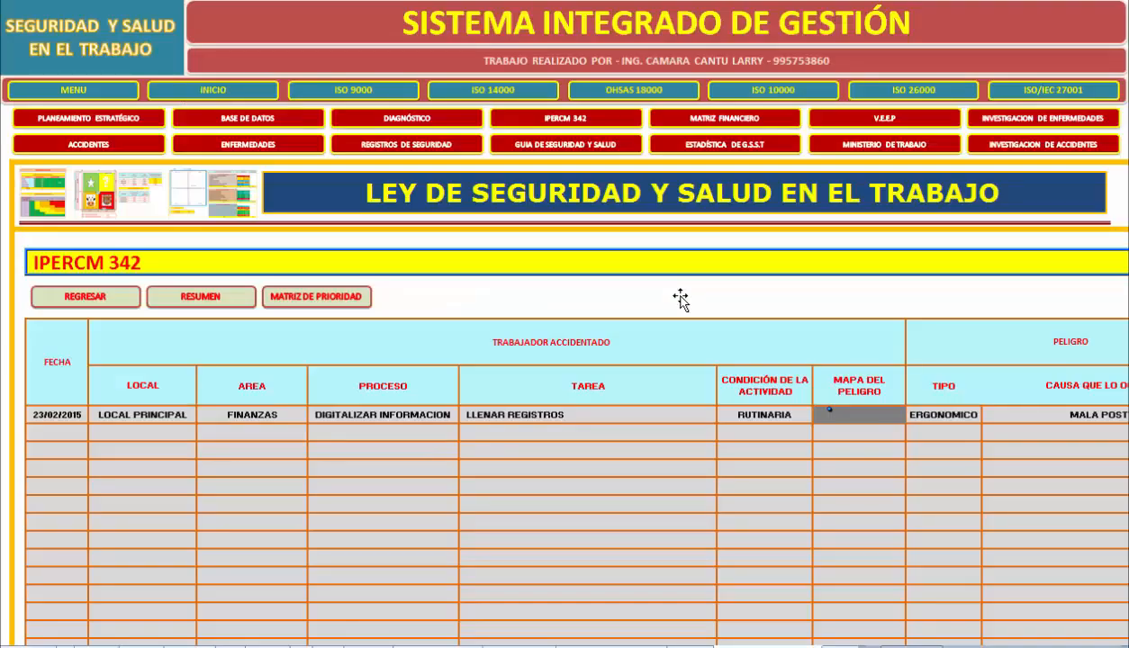
{"action": "key", "text": "Down"}
{"action": "key", "text": "Down"}
{"action": "key", "text": "Down"}
{"action": "key", "text": "Right"}
{"action": "key", "text": "Up"}
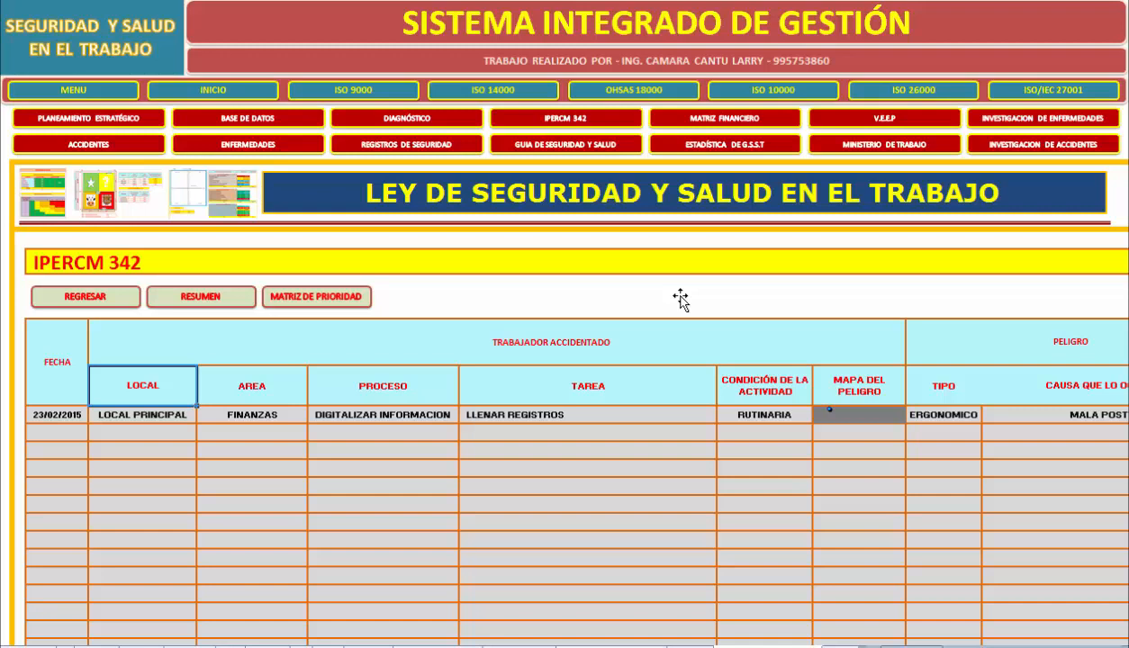
{"action": "key", "text": "Right"}
{"action": "key", "text": "Right"}
{"action": "key", "text": "Right"}
{"action": "key", "text": "Right"}
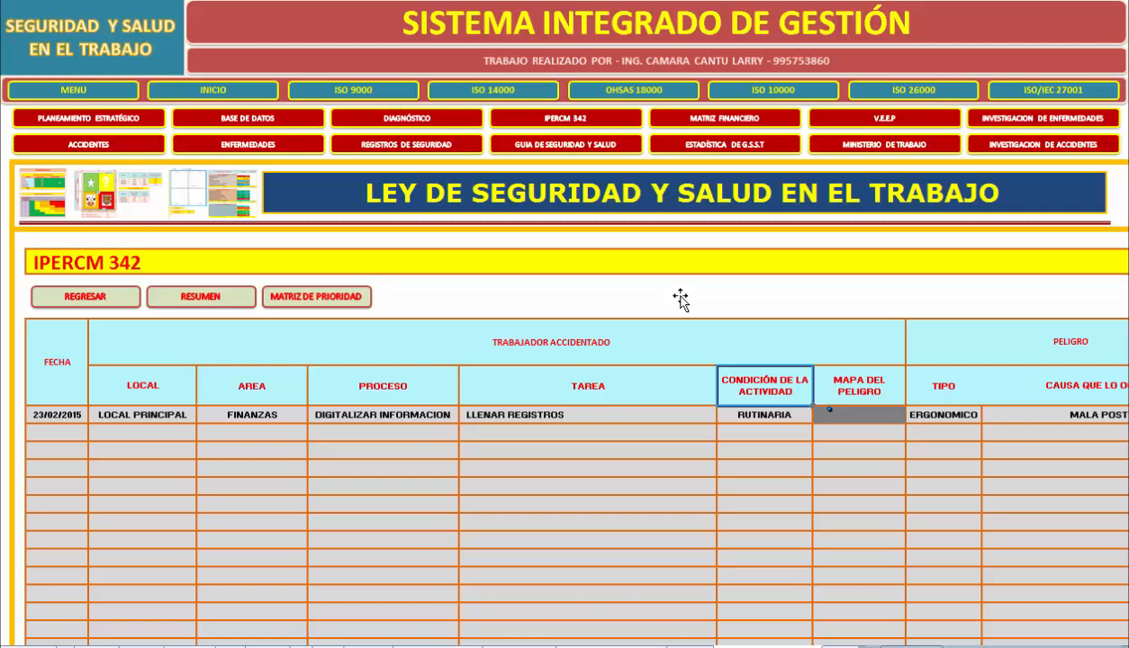
Review the Peligro type and cause, the Riesgo effects and consequences, and the Controles Existentes in IPERCM 342.
{"action": "key", "text": "Right"}
{"action": "key", "text": "Right"}
{"action": "key", "text": "Right"}
{"action": "key", "text": "Right"}
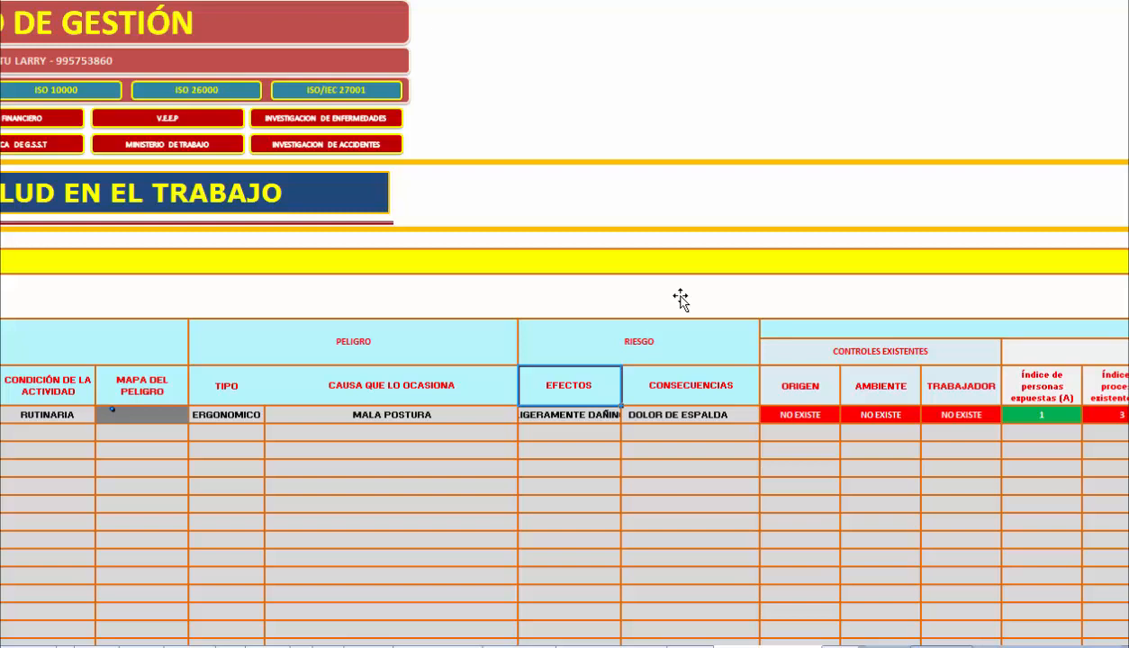
{"action": "key", "text": "Right"}
{"action": "key", "text": "Right"}
{"action": "scroll", "coordinate": [680, 300], "scroll_direction": "right", "scroll_amount": 3}
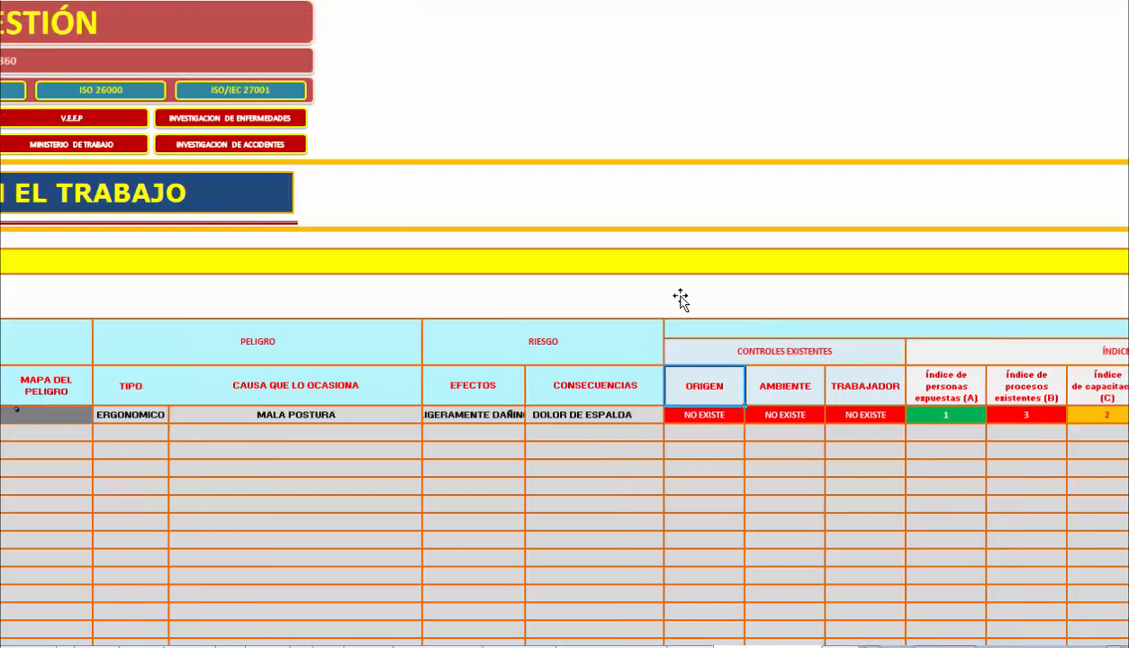
{"action": "scroll", "coordinate": [680, 300], "scroll_direction": "right", "scroll_amount": 3}
{"action": "scroll", "coordinate": [680, 300], "scroll_direction": "right", "scroll_amount": 1}
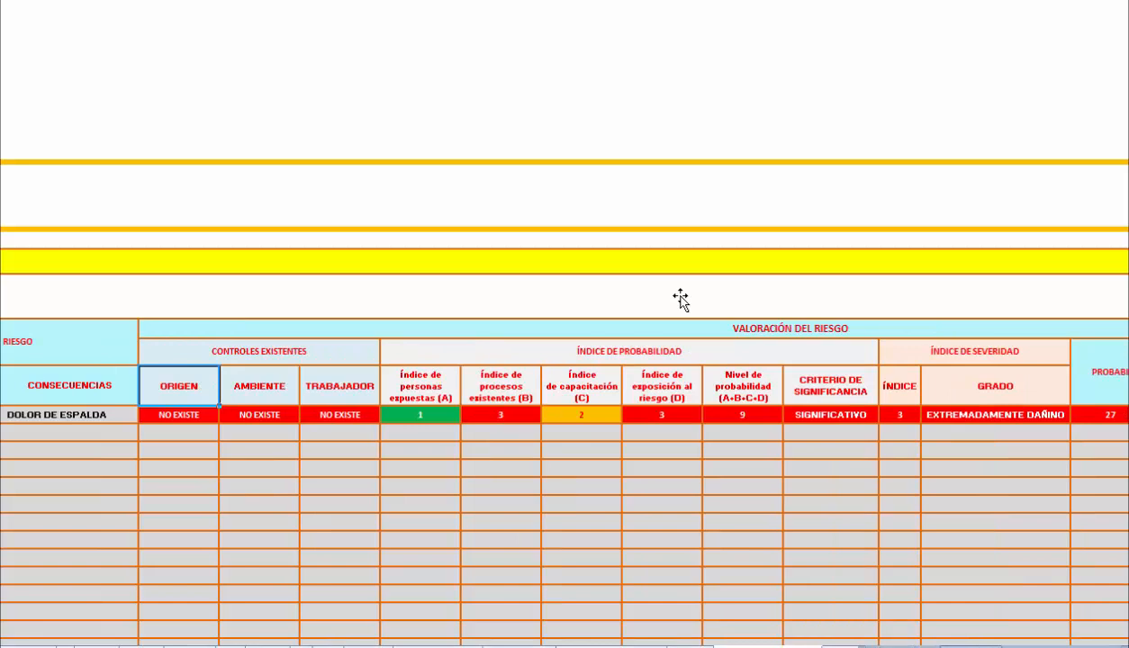
Check the first record's Nivel de probabilidad, Criterio de Significancia, and Índice de Severidad with its Grado.
{"action": "left_click", "coordinate": [743, 416]}
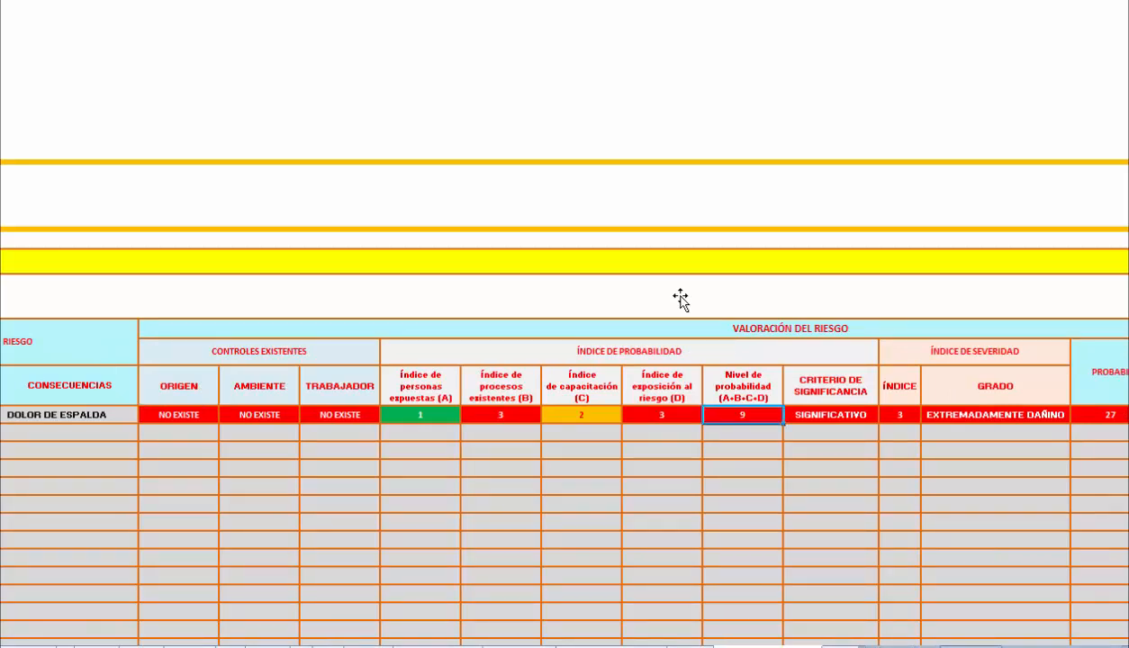
{"action": "key", "text": "Right"}
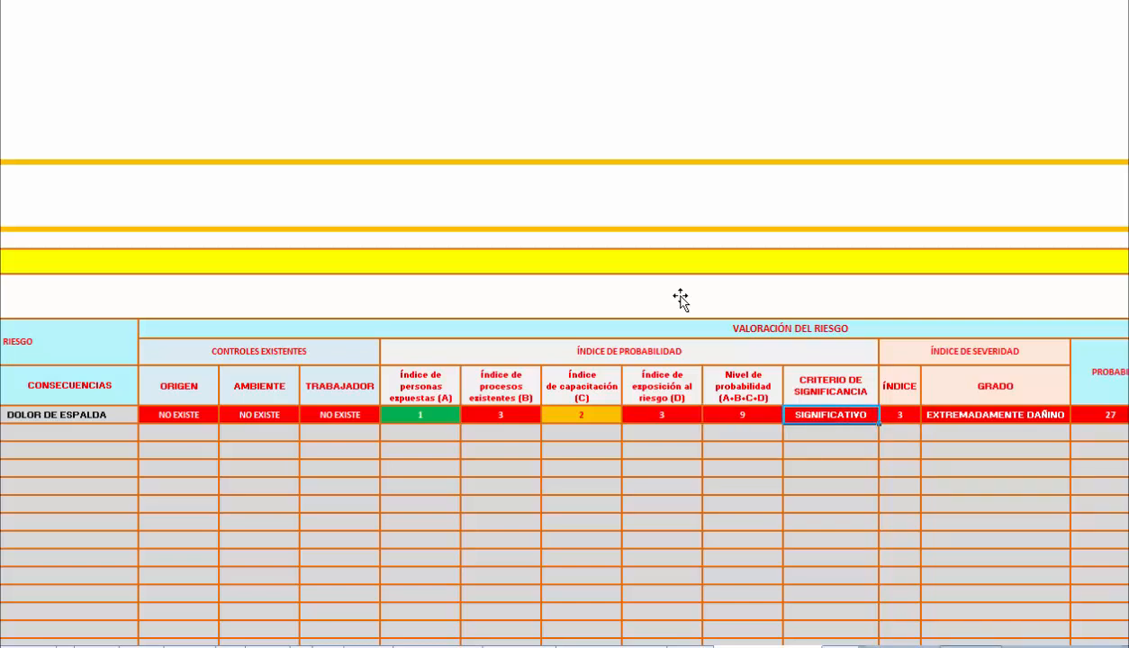
{"action": "key", "text": "Right"}
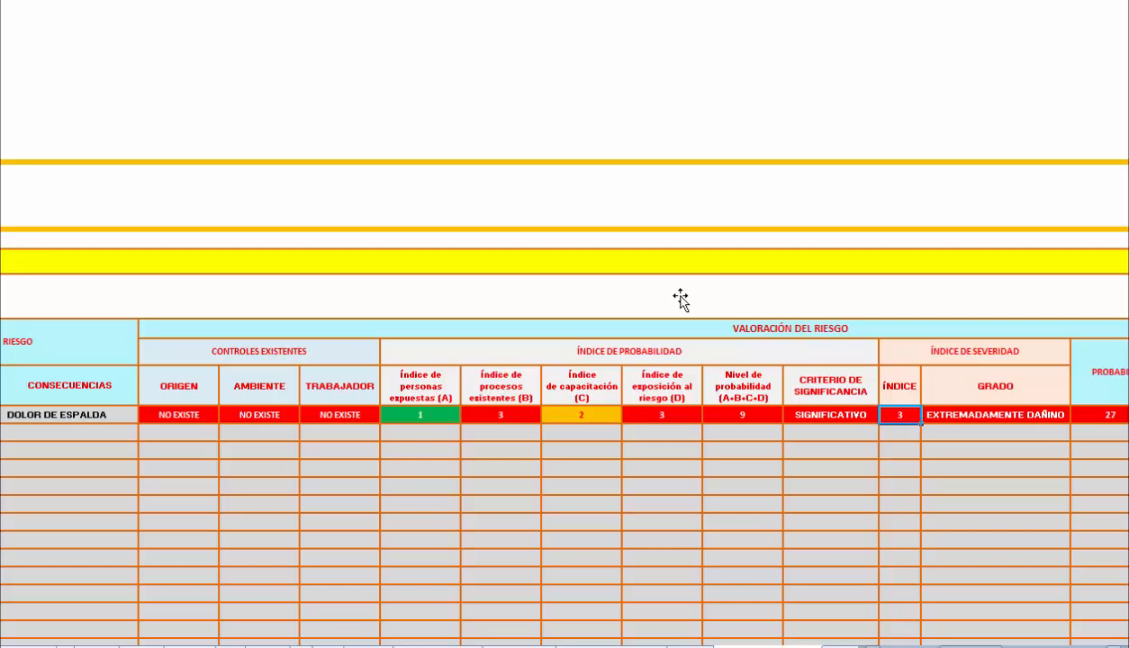
{"action": "key", "text": "Right"}
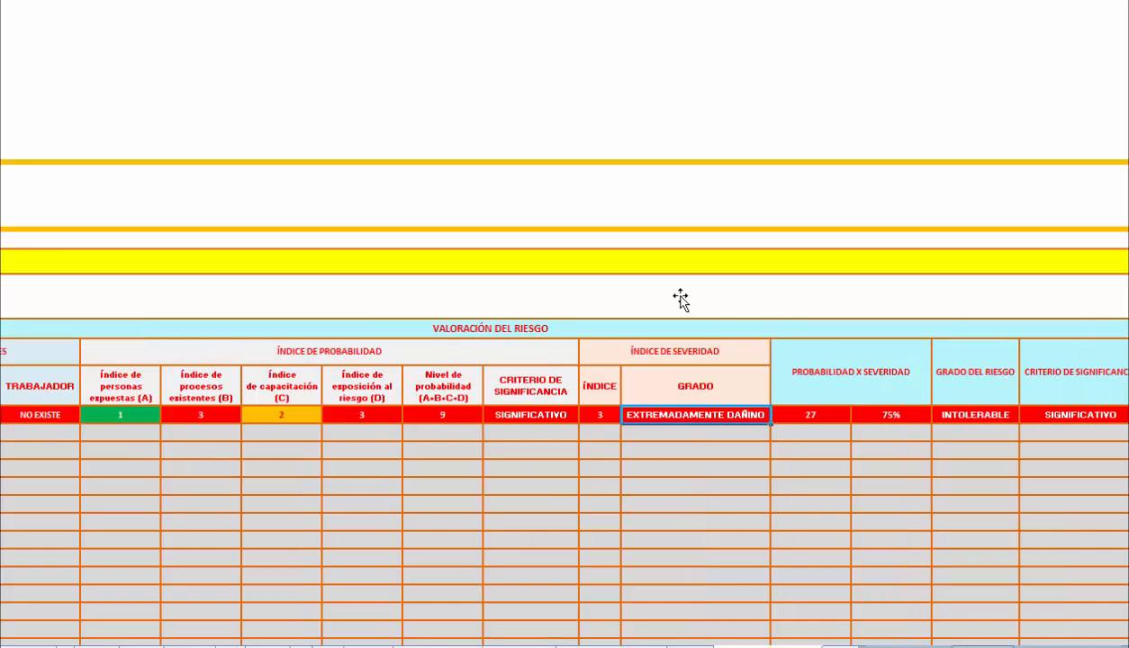
Check the first record's Probabilidad x Severidad score and percentage, Grado del Riesgo and final Criterio de Significancia.
{"action": "key", "text": "Right"}
{"action": "key", "text": "Right"}
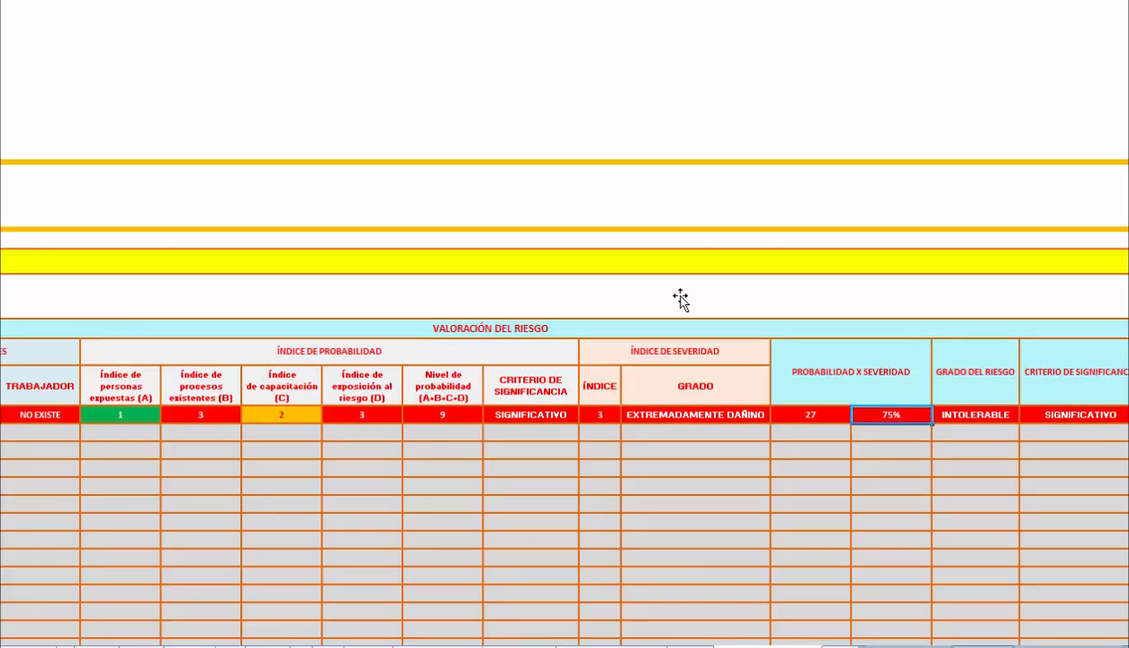
{"action": "scroll", "coordinate": [681, 299], "scroll_direction": "right", "scroll_amount": 3}
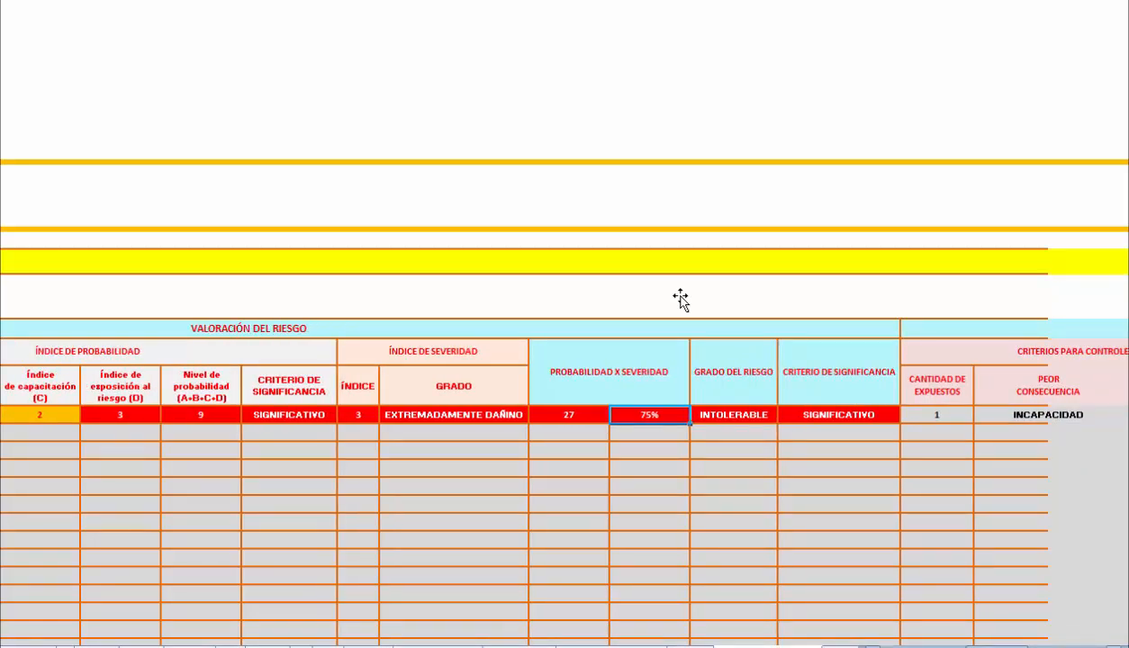
{"action": "key", "text": "Right"}
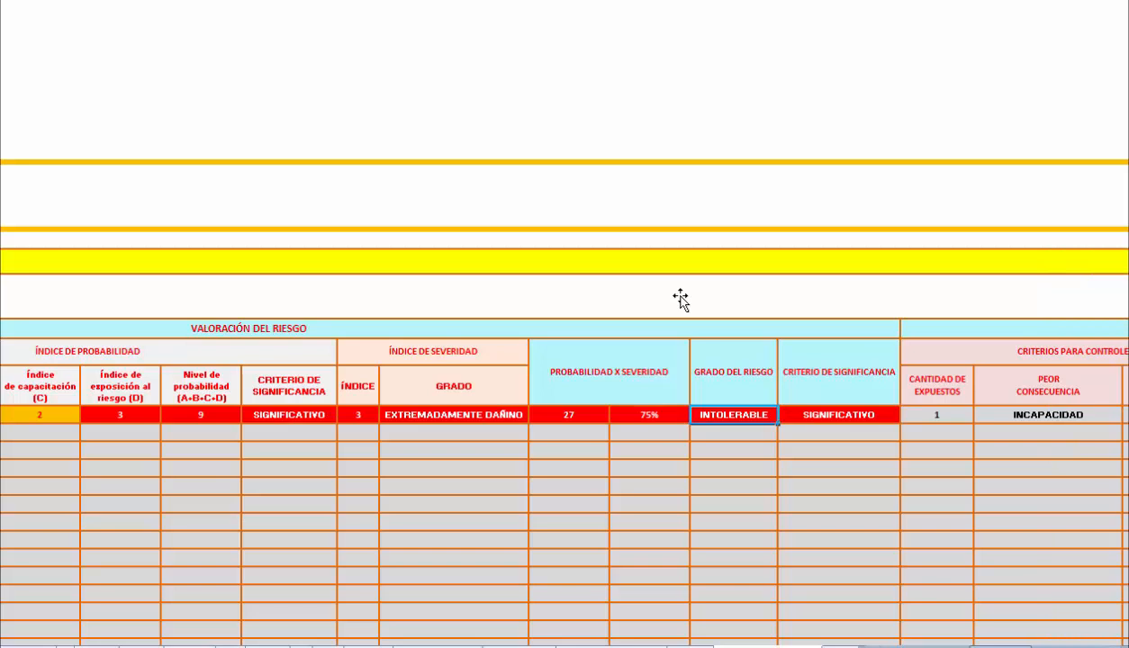
{"action": "key", "text": "Right"}
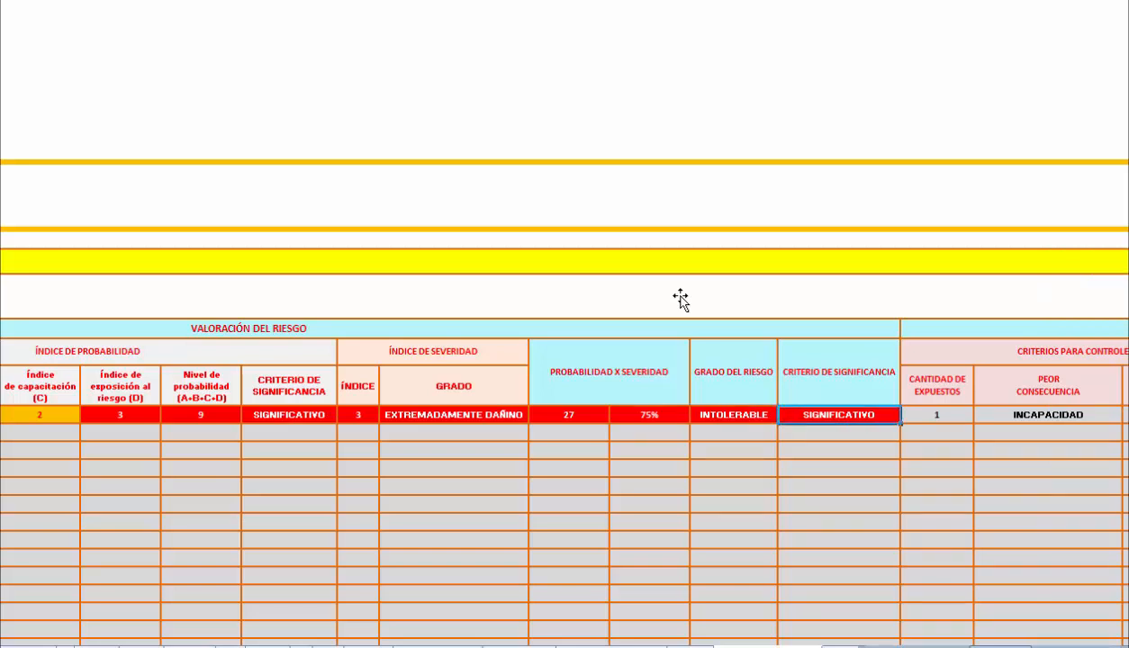
Review the Criterios para Controles columns and the Eliminación controls under Determinación de Medidas de Control.
{"action": "scroll", "coordinate": [681, 300], "scroll_direction": "right", "scroll_amount": 3}
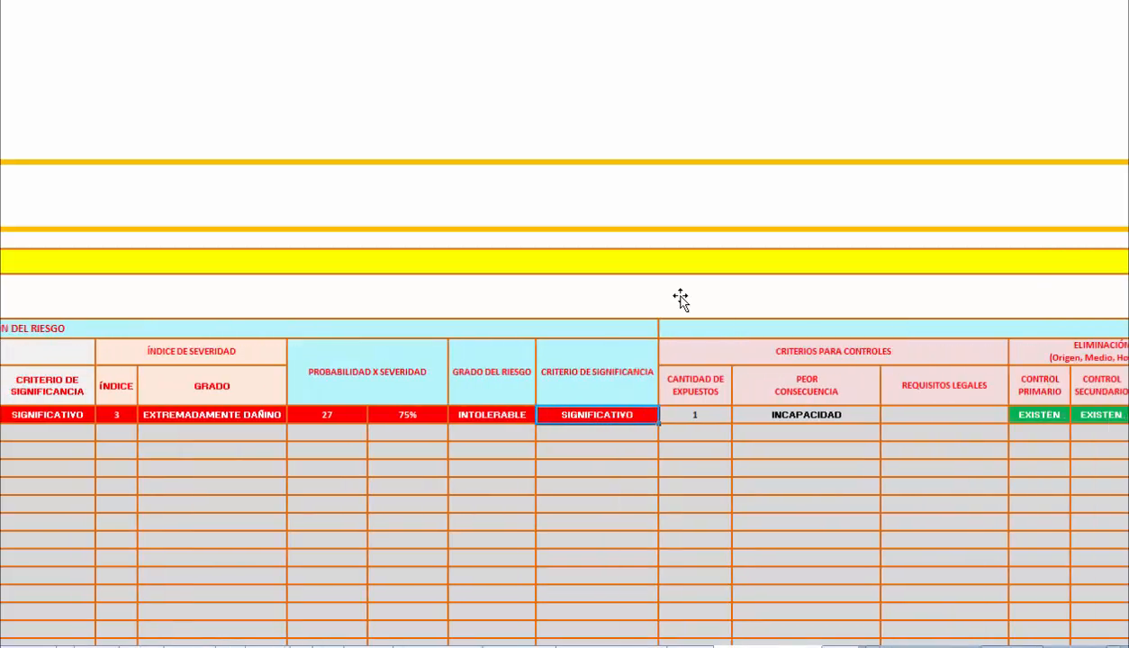
{"action": "scroll", "coordinate": [681, 300], "scroll_direction": "right", "scroll_amount": 7}
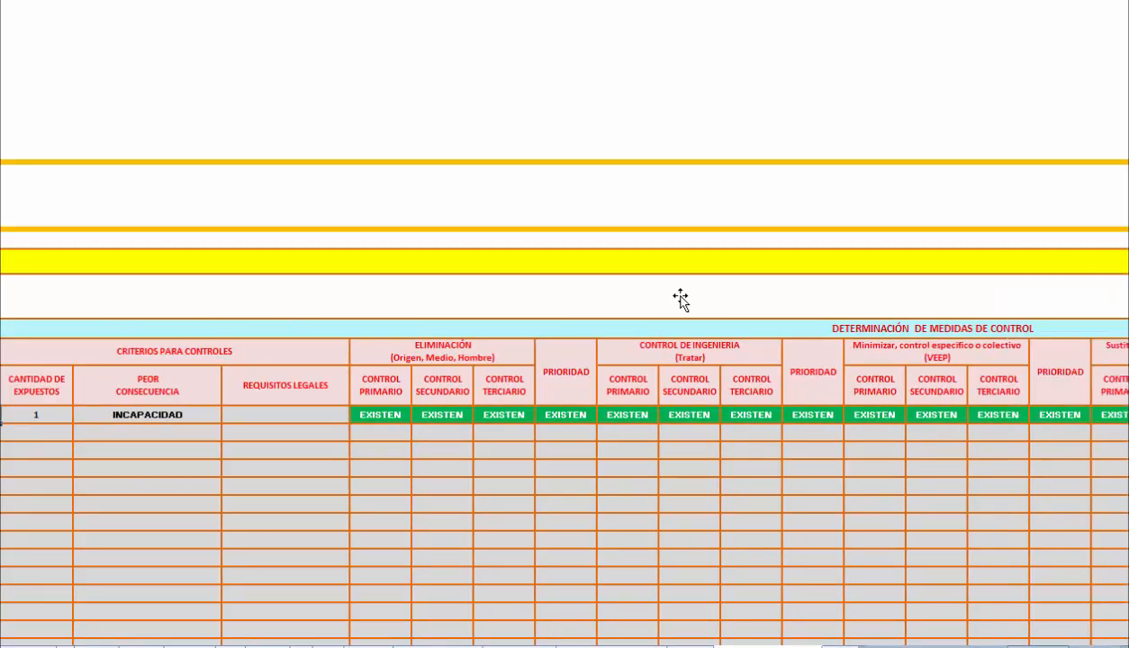
{"action": "key", "text": "Up"}
{"action": "key", "text": "Right"}
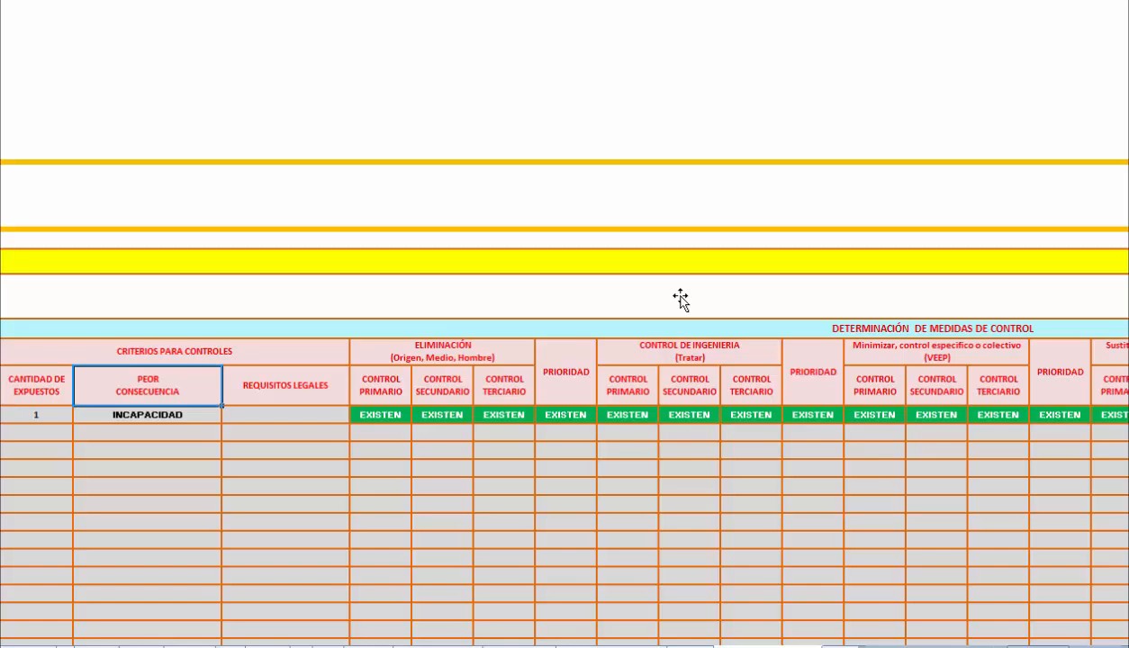
{"action": "key", "text": "Right"}
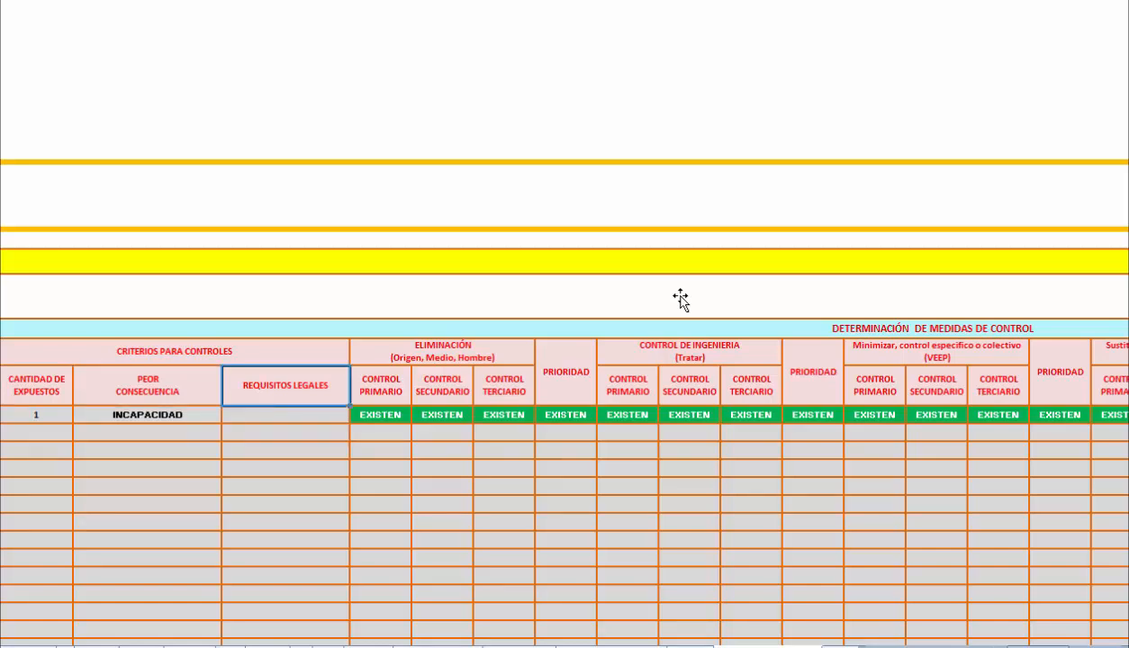
{"action": "key", "text": "Right"}
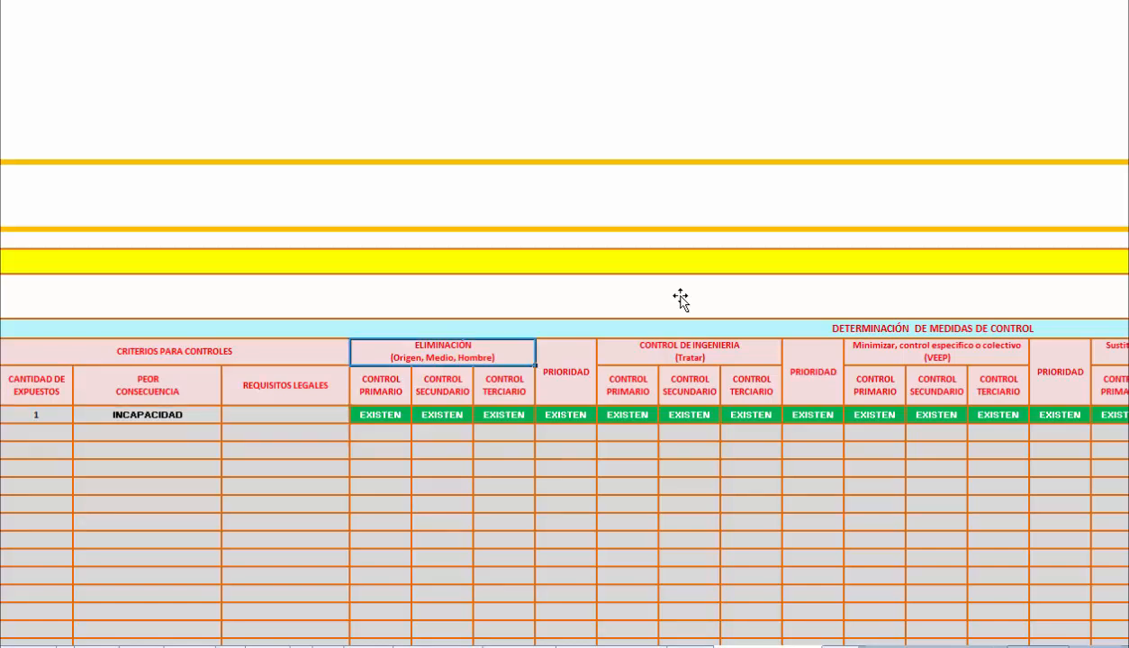